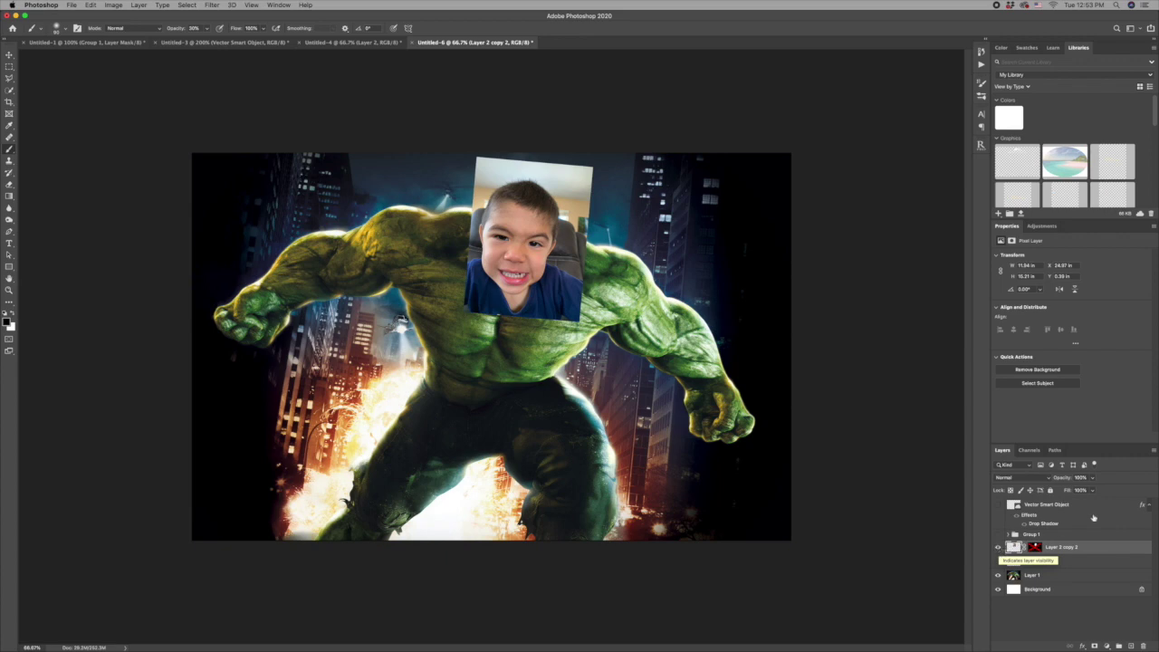
Step: Load the mask of Layer 2 copy 2 as a selection and re-enable the mask to show only the cut-out face
drag(1067, 480, 1120, 478)
click(9, 79)
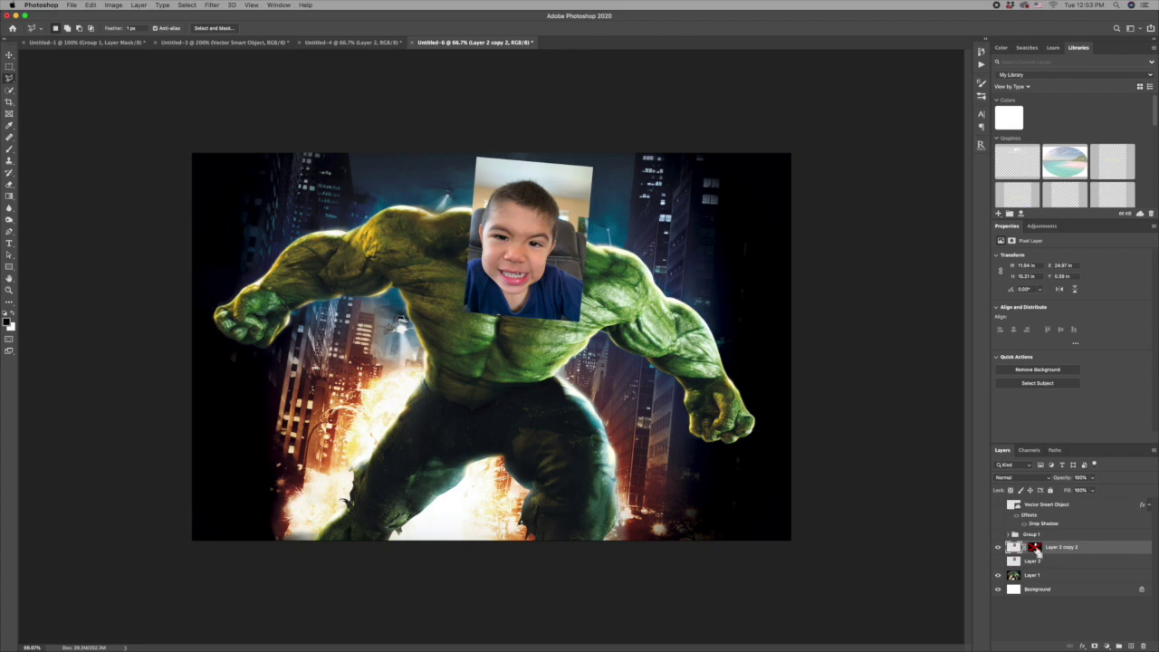
super+click(1038, 553)
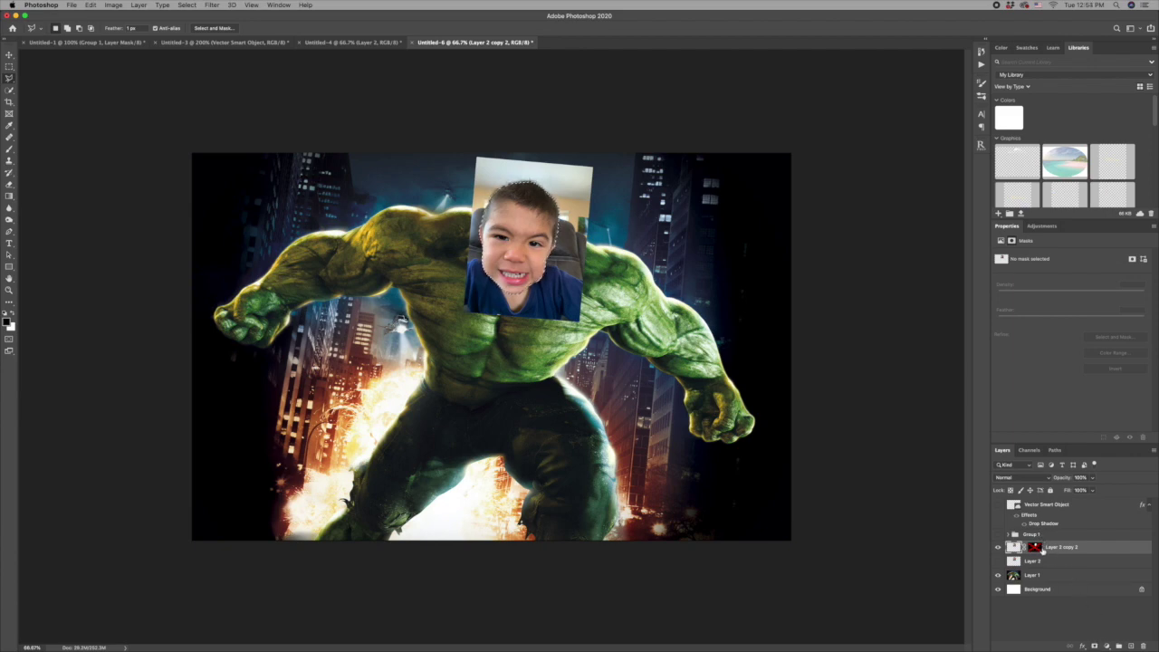
shift+click(1036, 548)
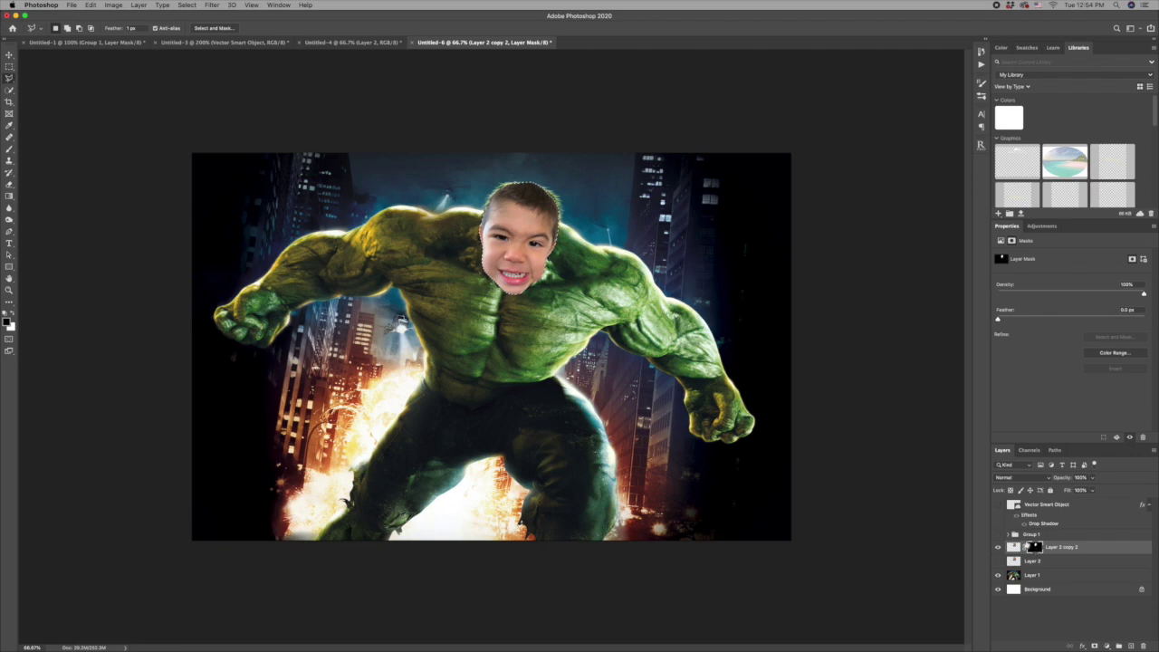
click(1013, 547)
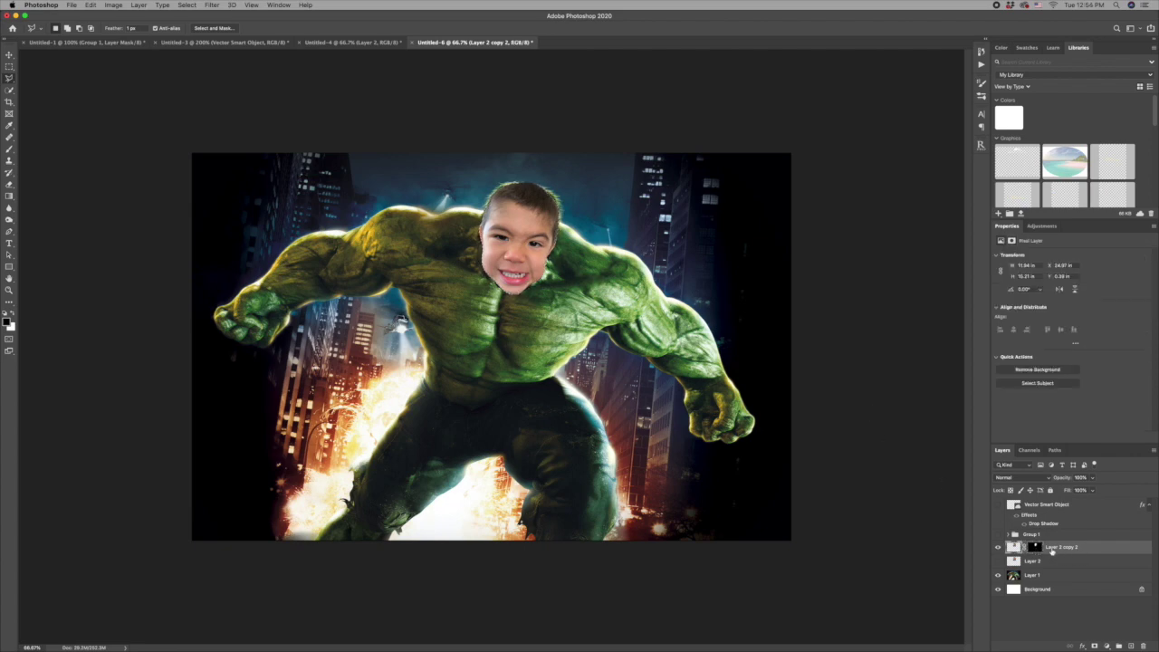
Step: Duplicate Layer 2 copy 2 and Layer 1, and hide the two originals, leaving the Layer 1 duplicate selected
click(1066, 579)
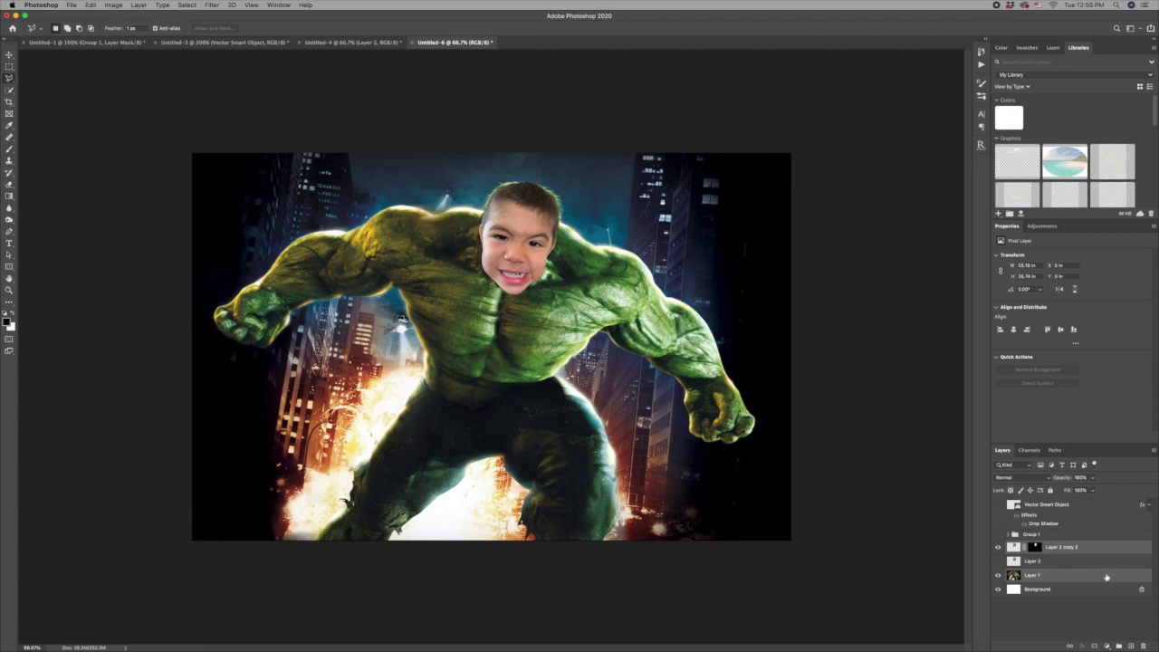
drag(1107, 577, 1131, 647)
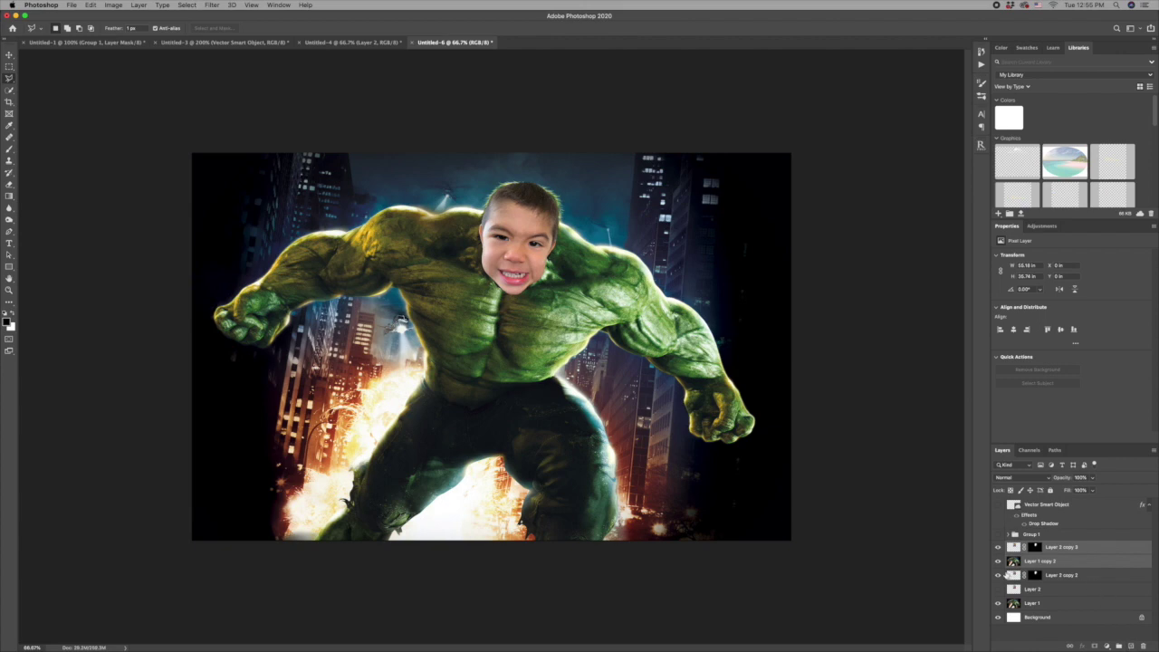
click(999, 580)
click(999, 604)
click(1033, 561)
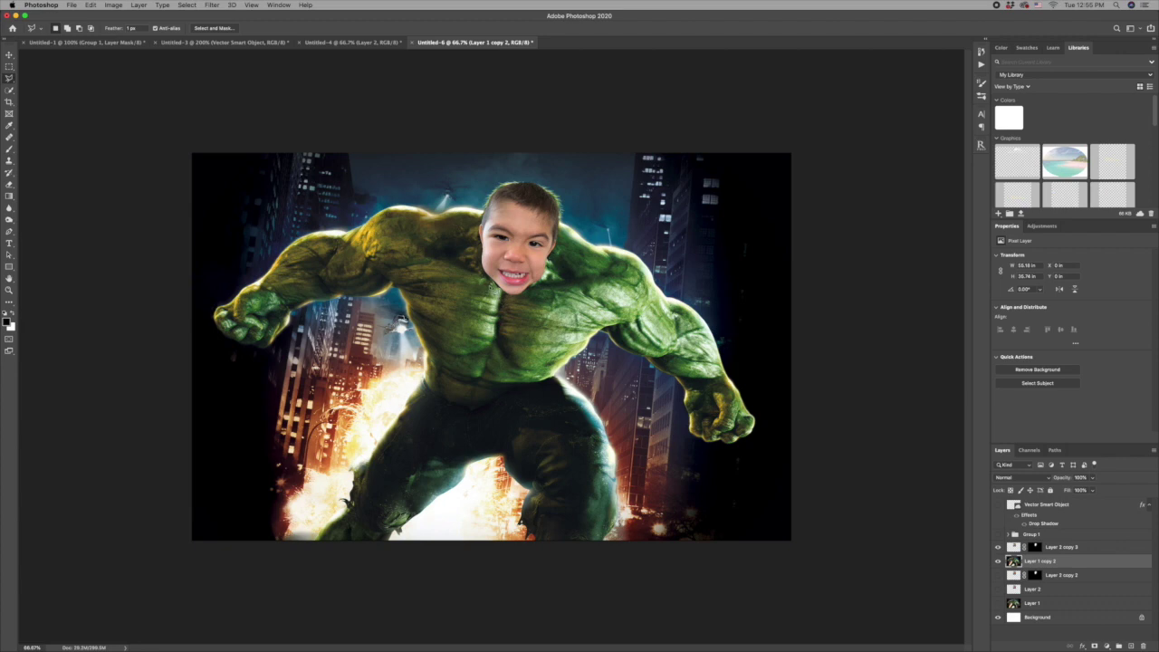
Step: Brush black along the hairline on the face copy's layer mask with an enlarged 30% opacity brush
click(10, 161)
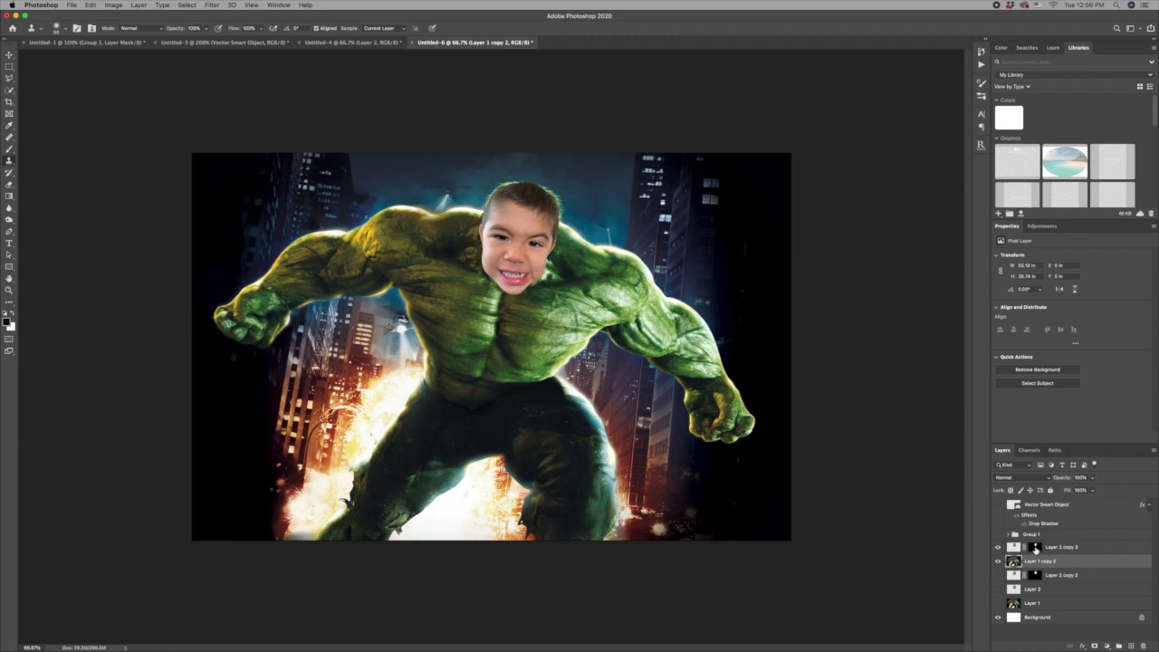
click(1036, 547)
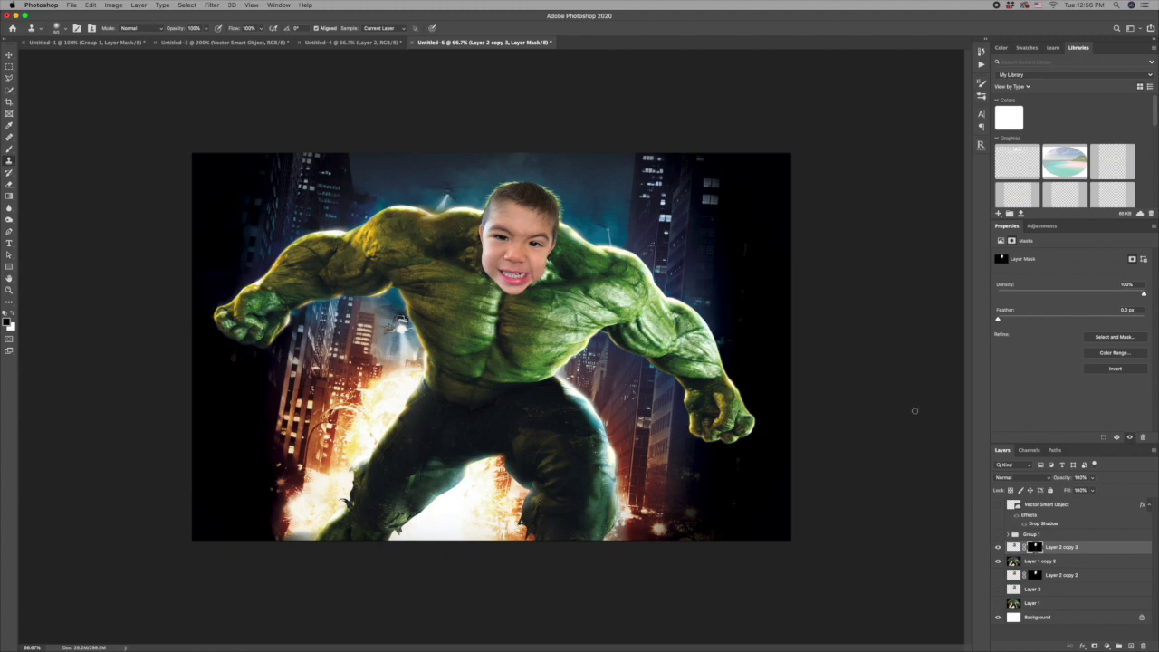
click(10, 150)
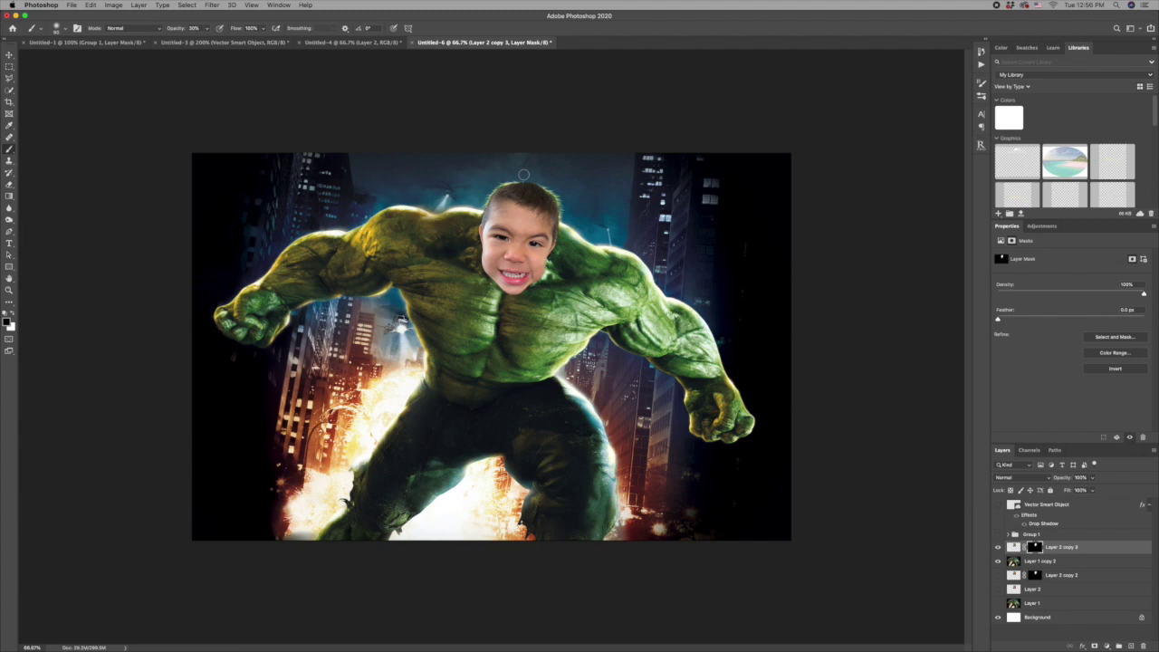
key(bracketright)
key(bracketright)
key(bracketright)
key(bracketright)
mouse_move(528, 174)
mouse_down()
mouse_move(549, 186)
mouse_move(481, 194)
mouse_up()
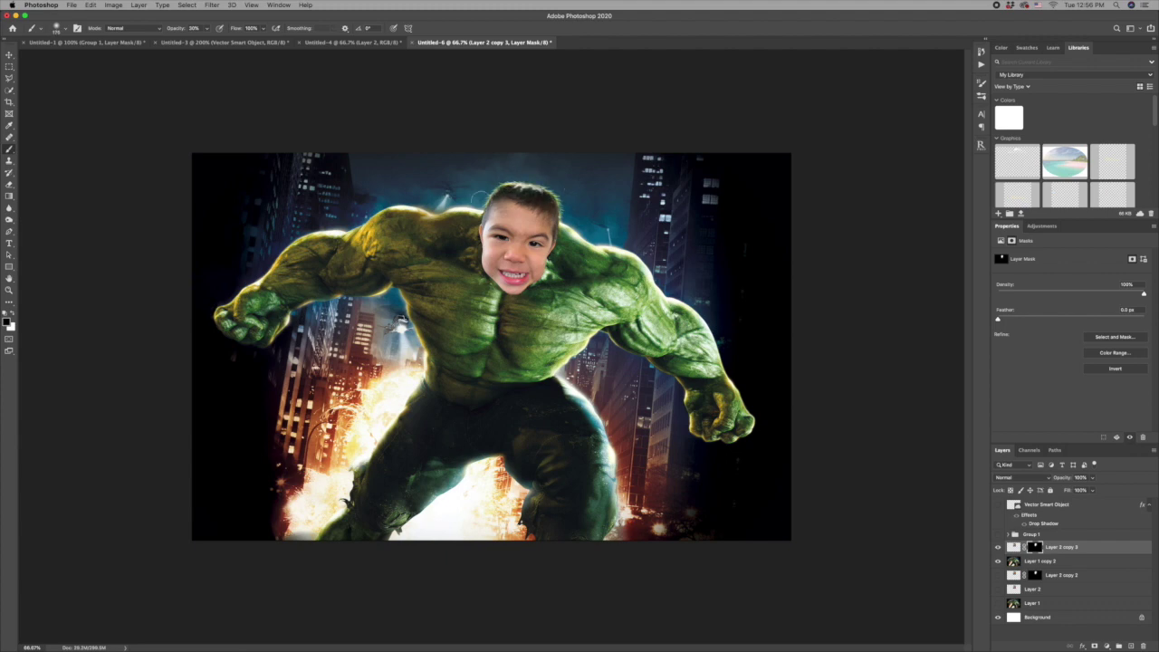
key(super+2)
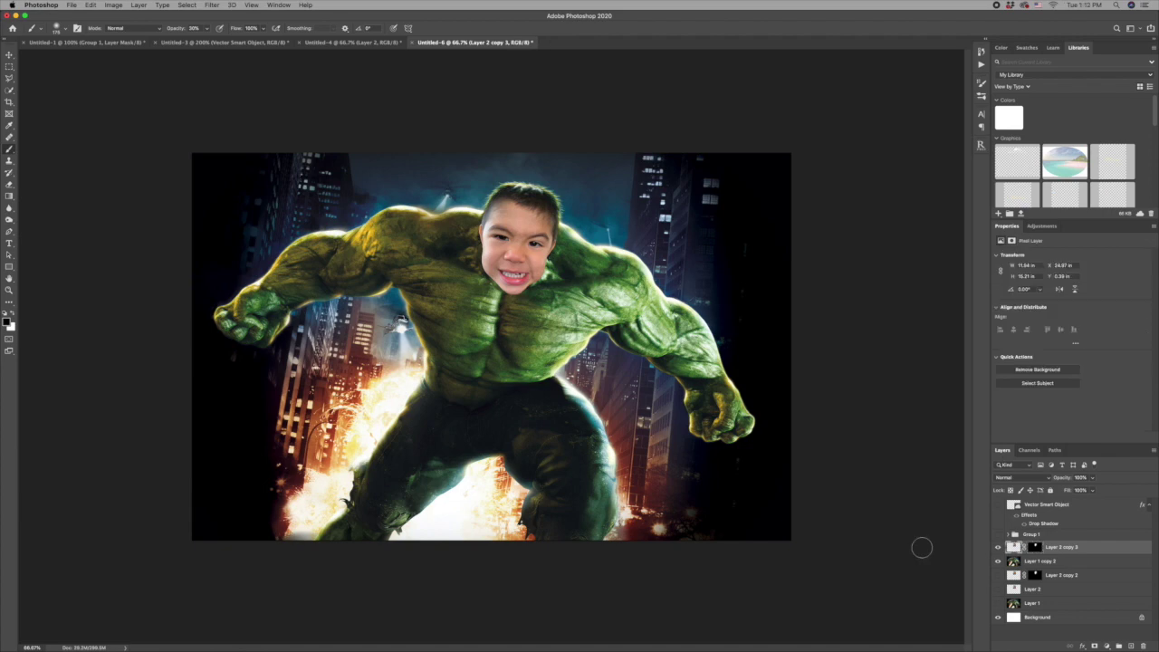
Step: Add a Gradient Map adjustment above the face copy and clip it to that layer
click(1106, 647)
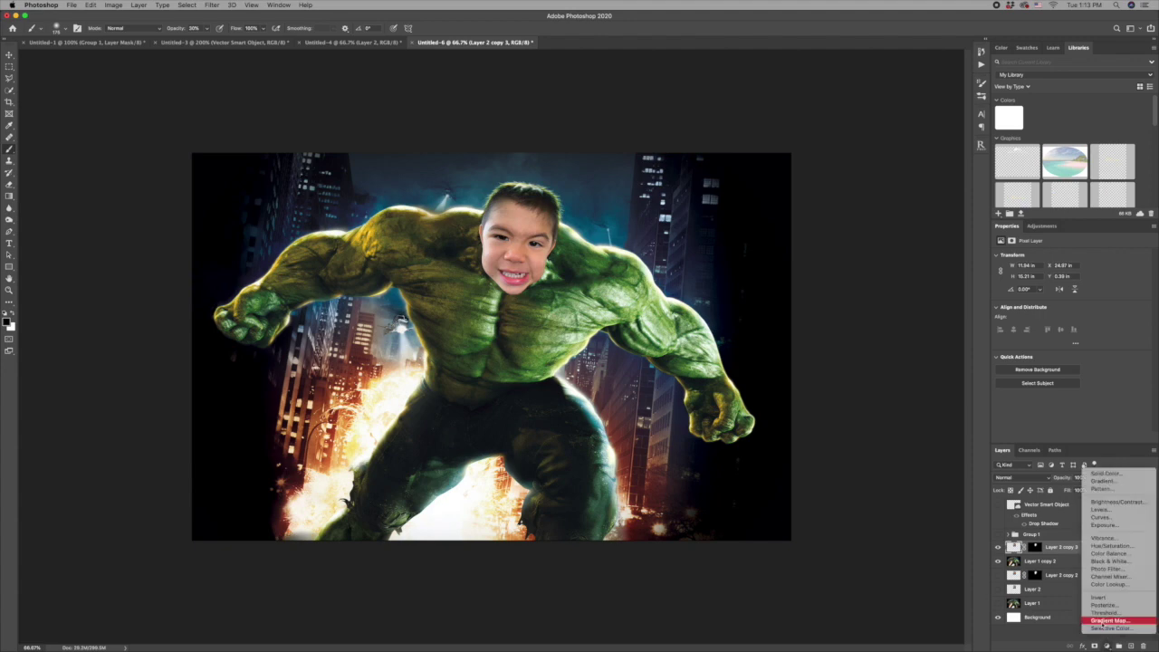
click(1100, 623)
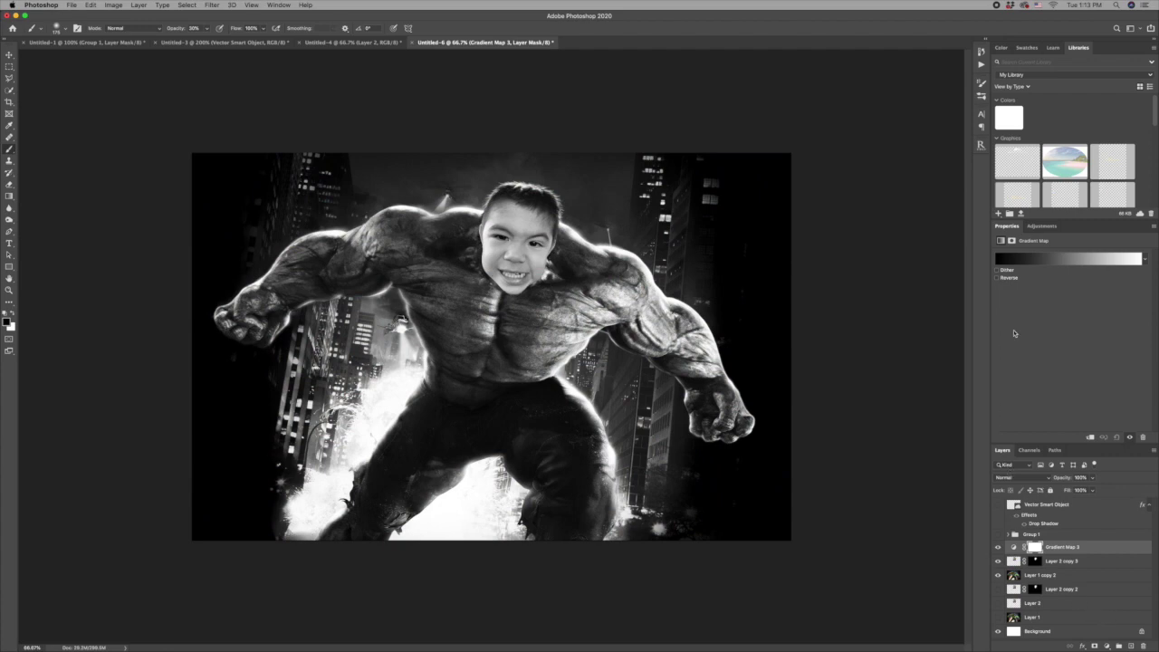
click(1091, 438)
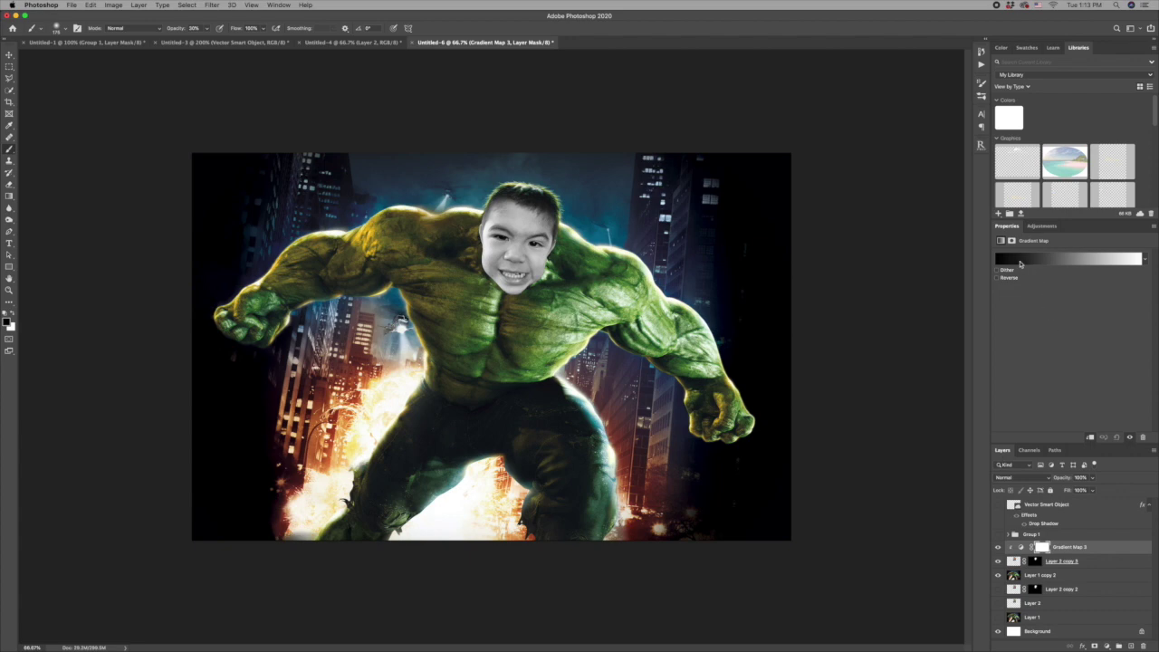
Step: Add a very dark green color stop (RGB 24, 42, 1) near the black end of the gradient map
click(1054, 262)
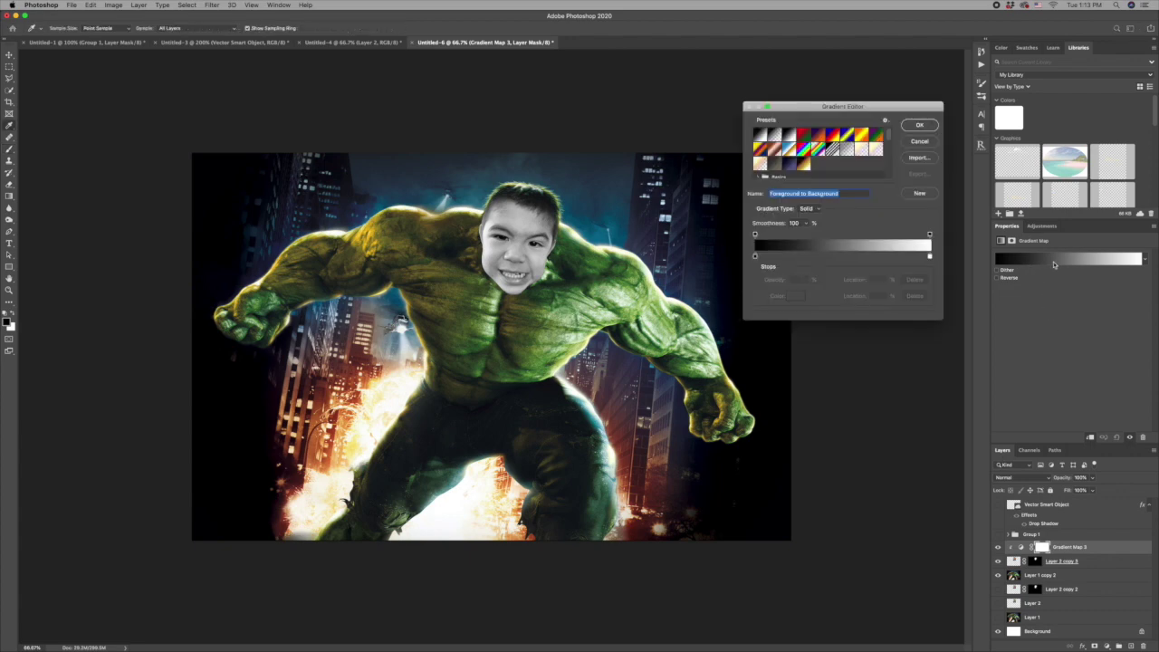
click(768, 255)
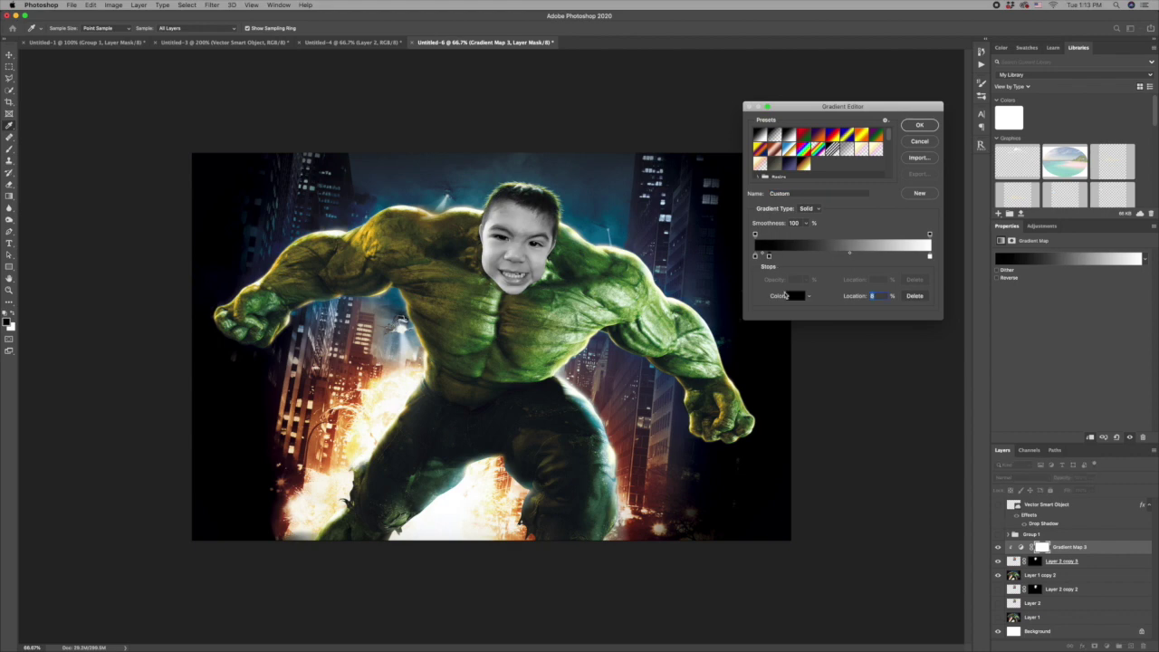
click(793, 296)
drag(960, 276, 961, 265)
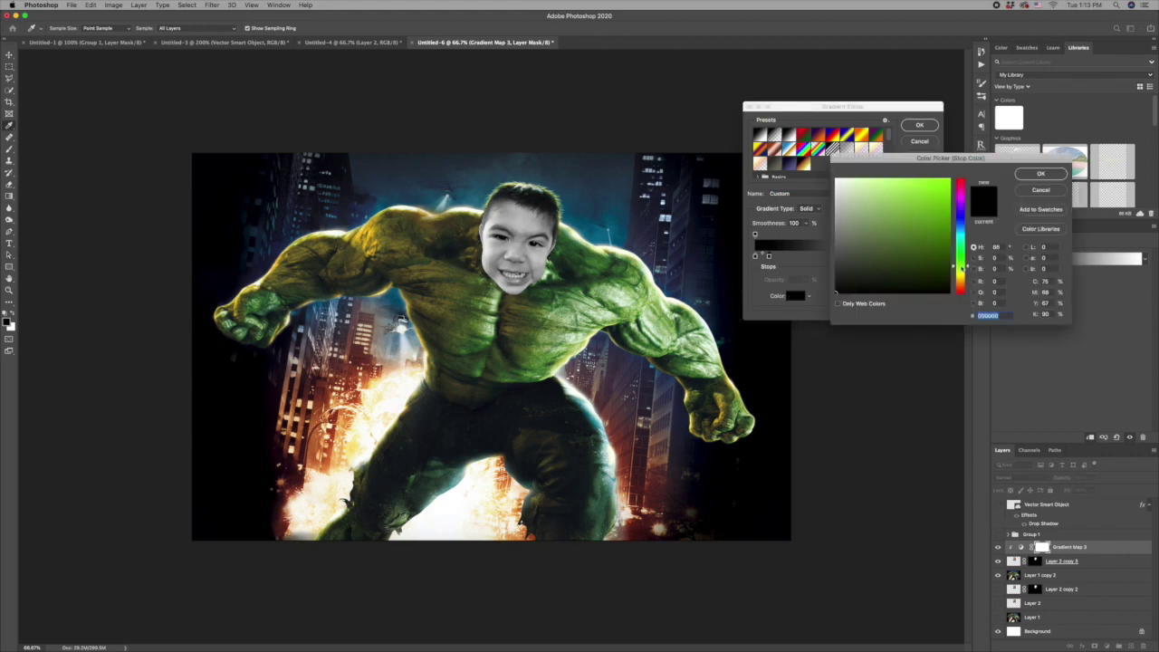
click(946, 273)
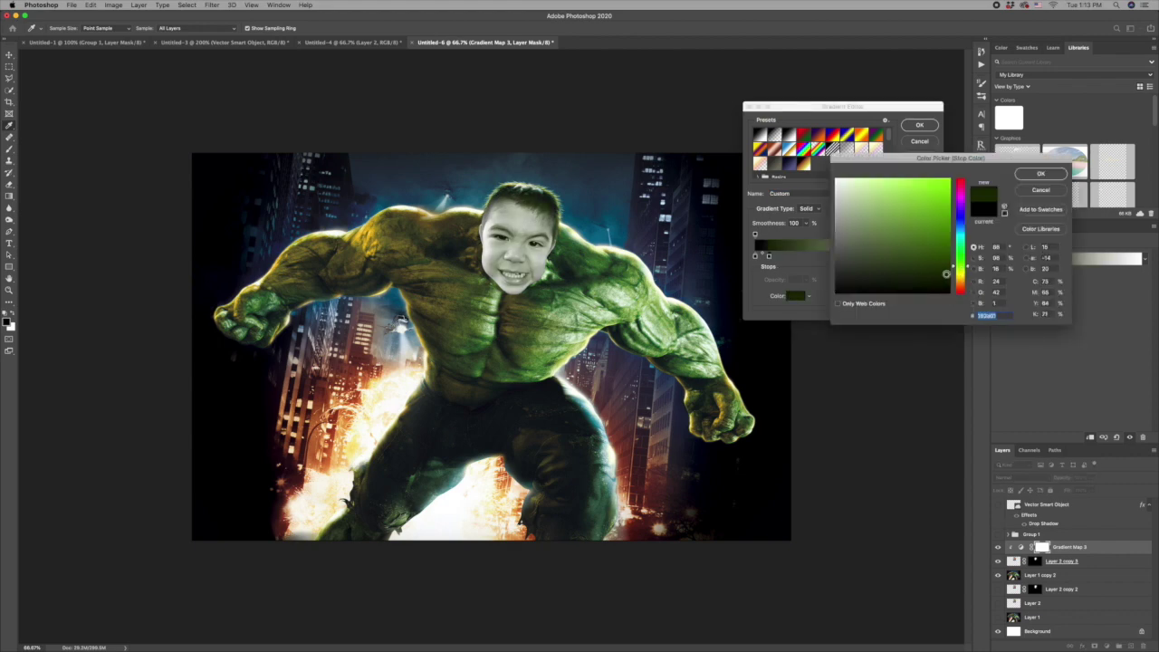
click(1040, 174)
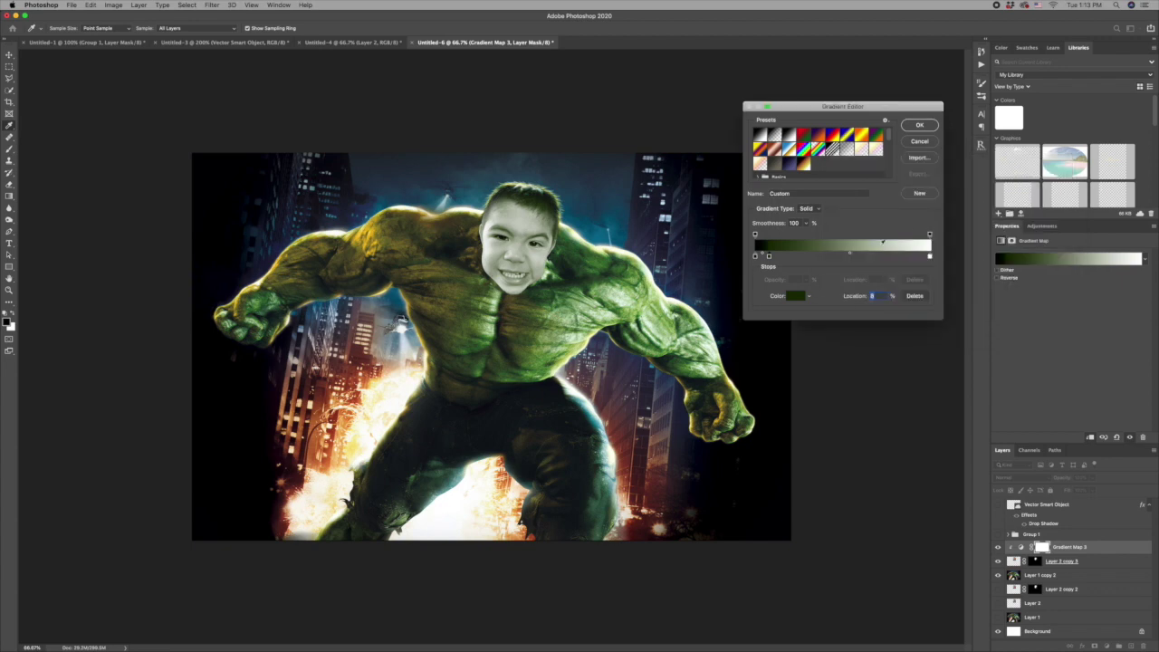
Step: Add a medium green stop around 38% and a pale green stop around 75% to the gradient map
click(821, 257)
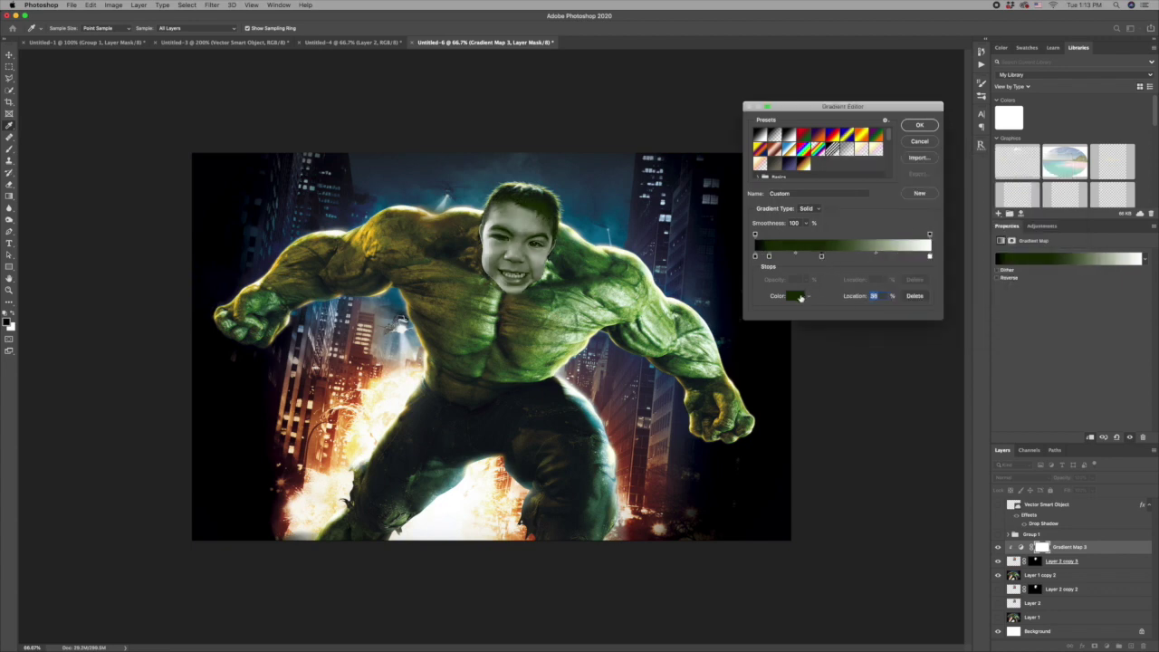
click(799, 298)
drag(907, 249, 900, 251)
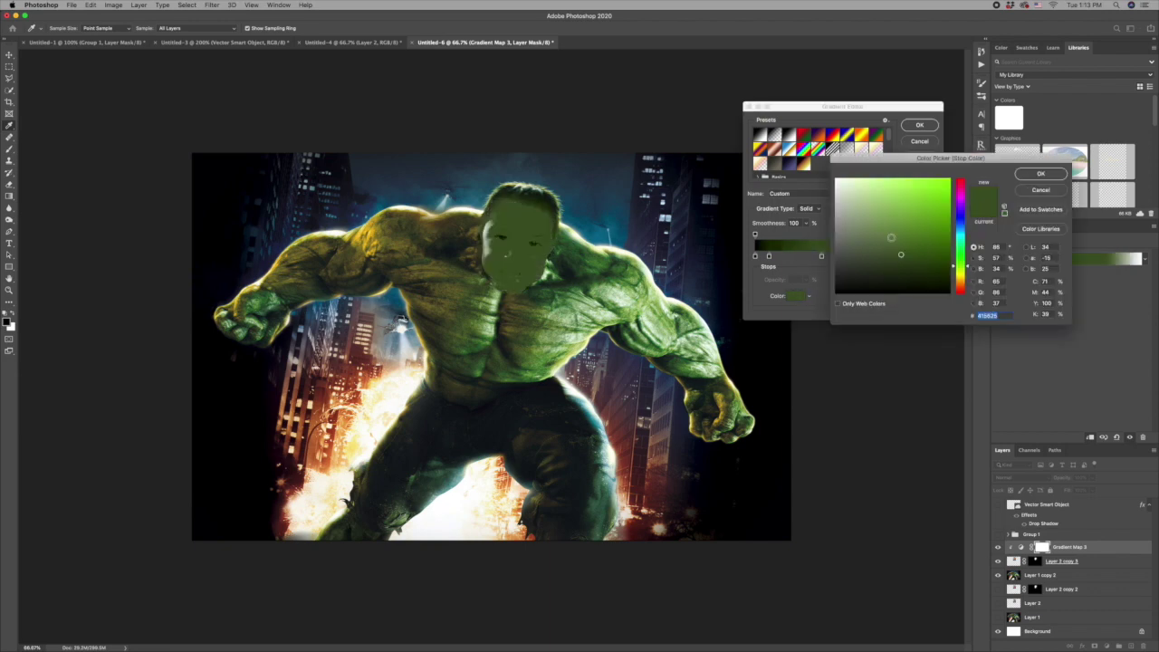
drag(893, 251, 866, 218)
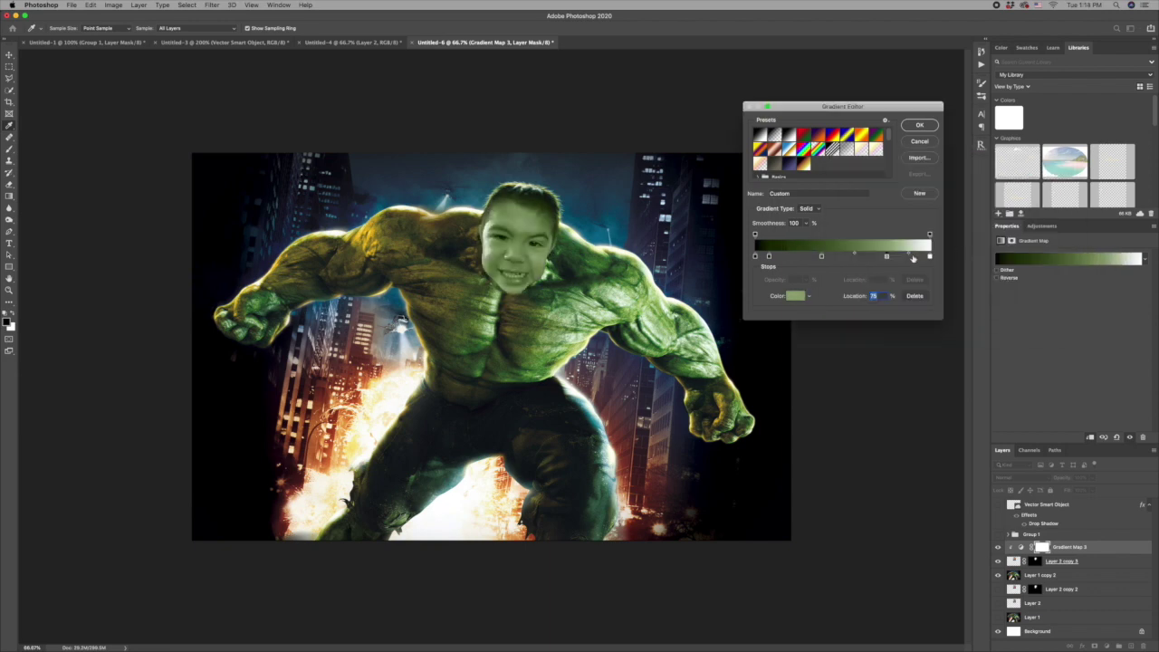
Step: Add a pale yellow color stop, move it to the 100% end of the gradient, and apply the gradient
drag(910, 256, 911, 256)
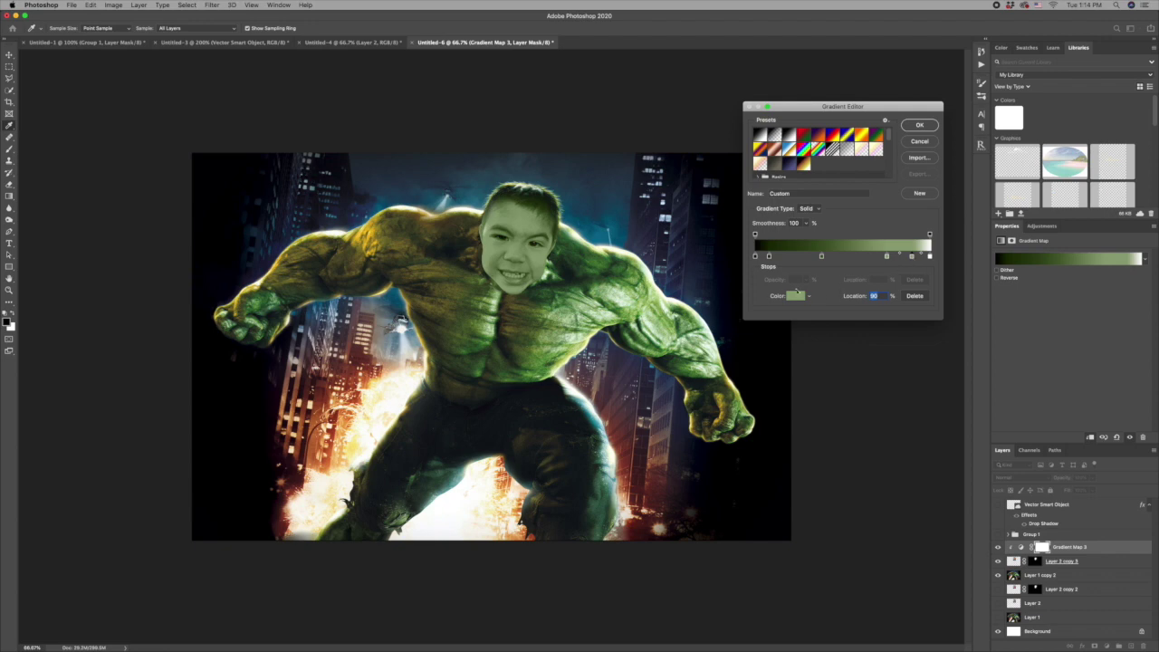
click(792, 297)
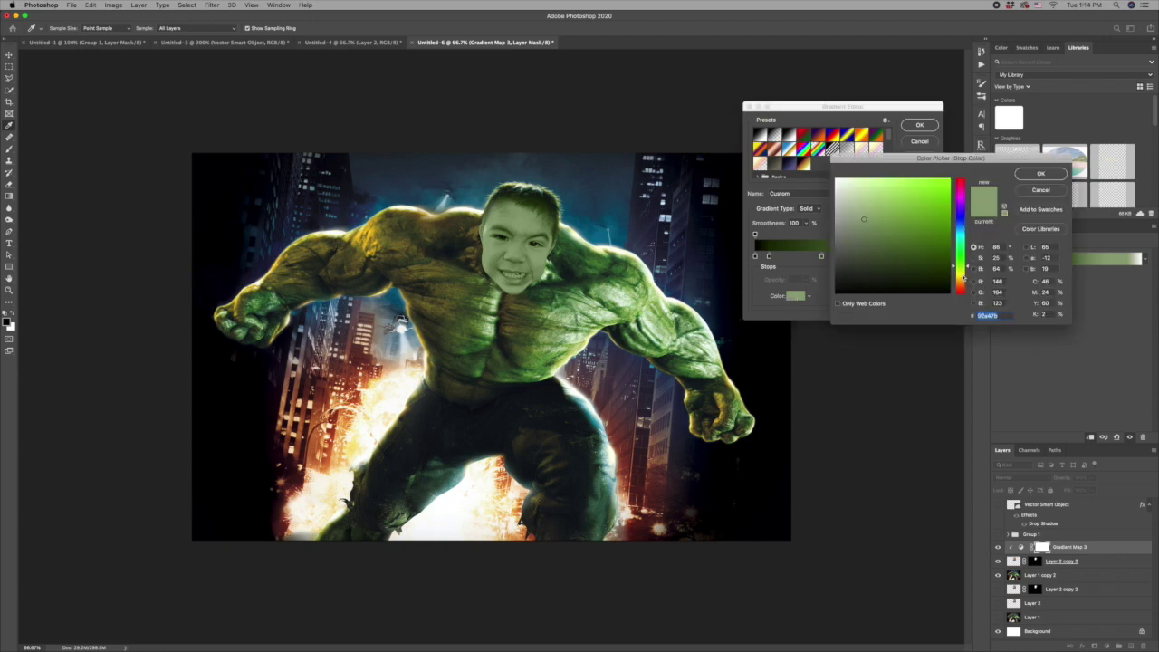
click(888, 184)
key(Return)
drag(910, 256, 941, 258)
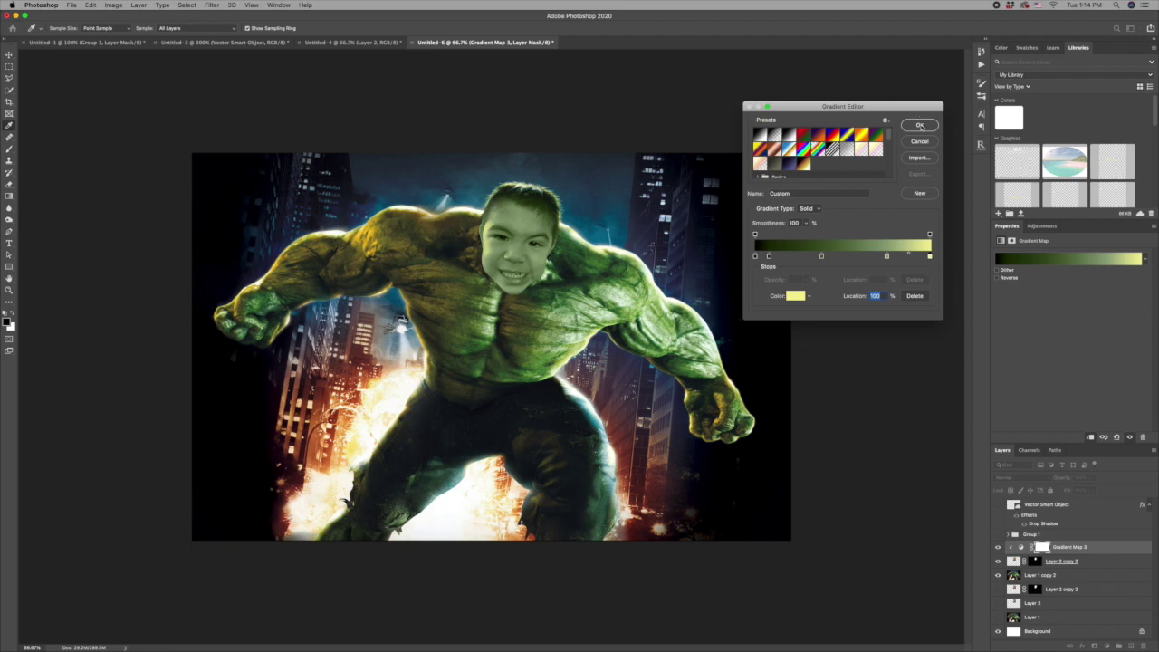
click(920, 125)
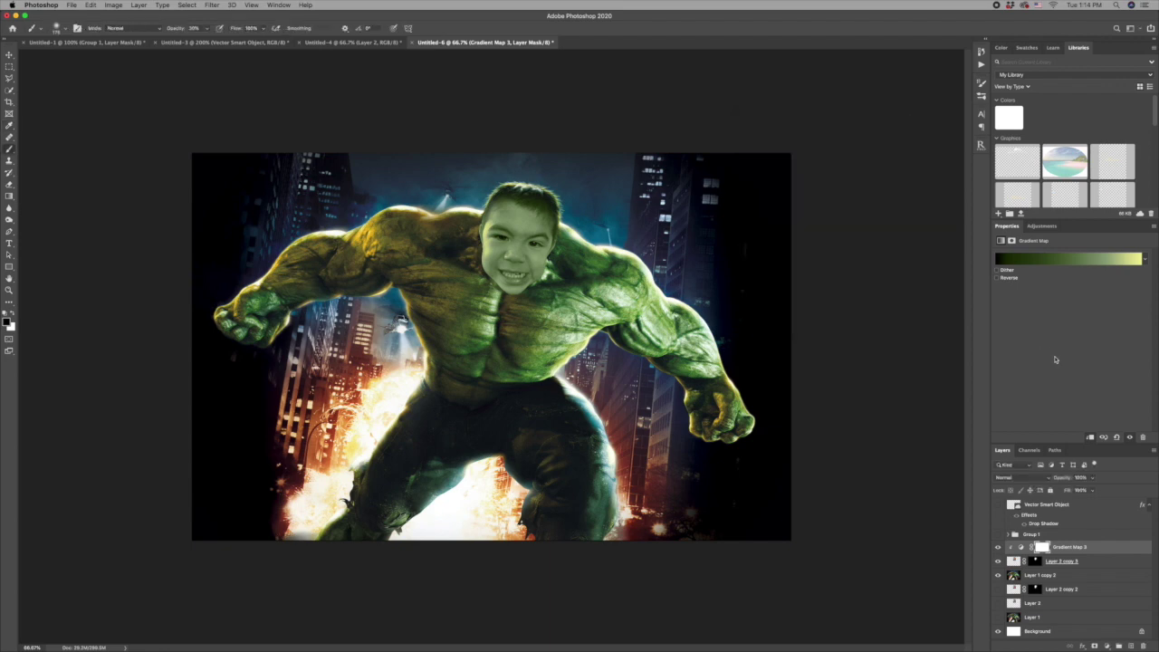
Step: Add a Brightness/Contrast adjustment clipped to the face, with Brightness -12 and Contrast 72, and compare its effect on and off
scroll(1085, 589, down, 2)
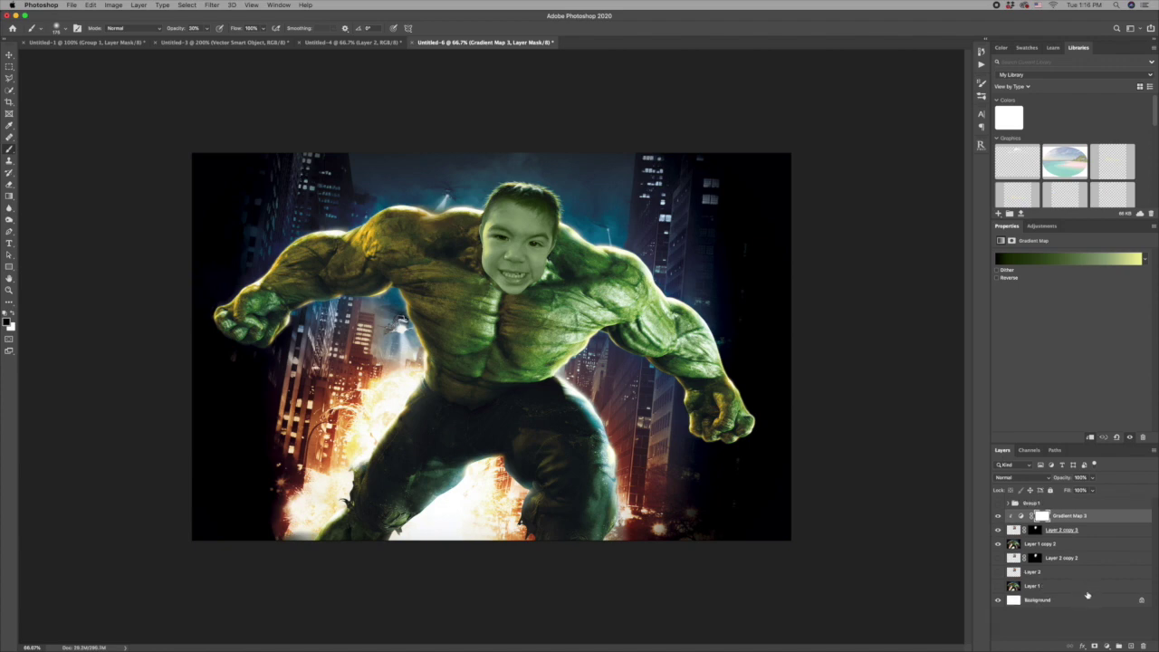
click(1108, 645)
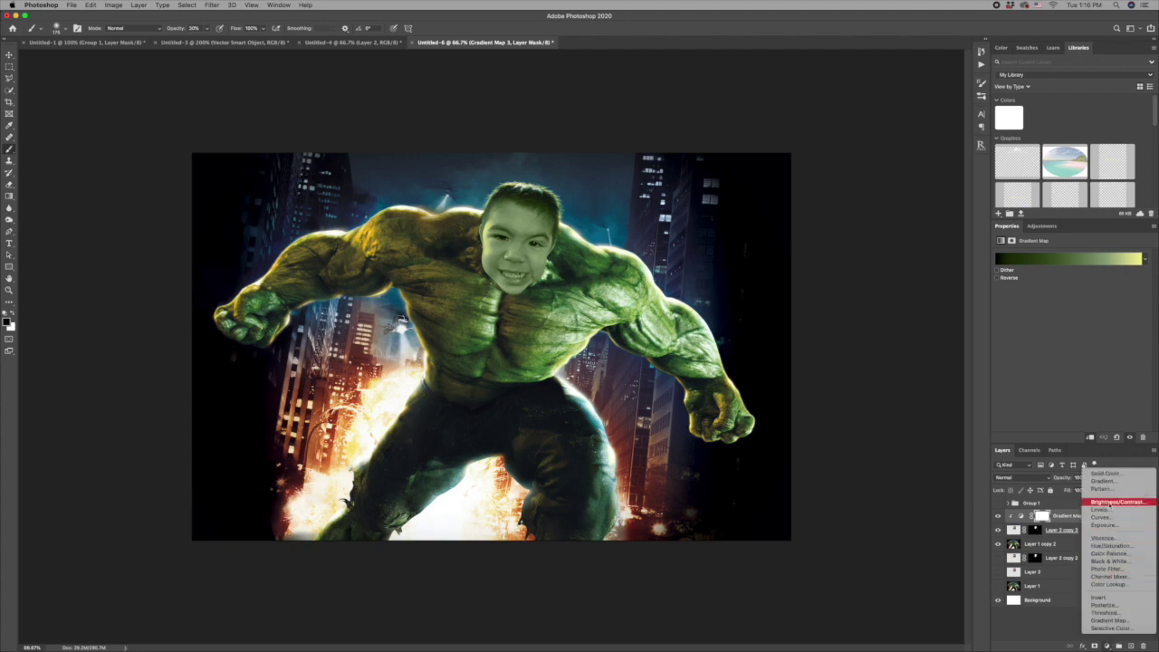
click(1110, 503)
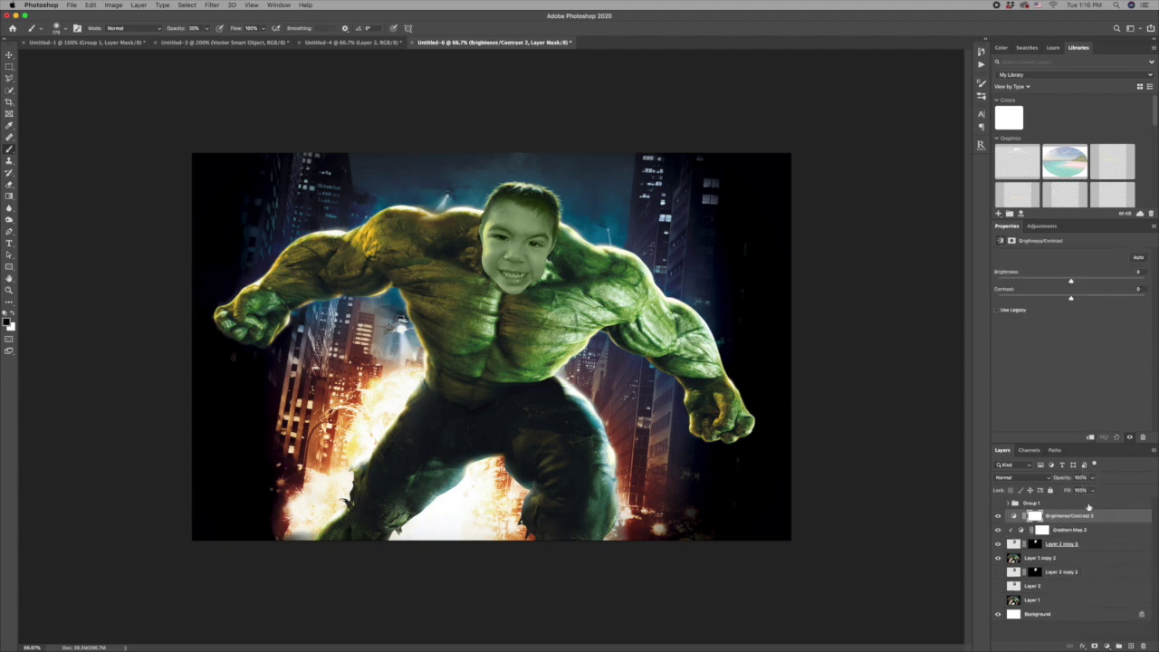
click(1090, 437)
drag(1070, 282, 1066, 285)
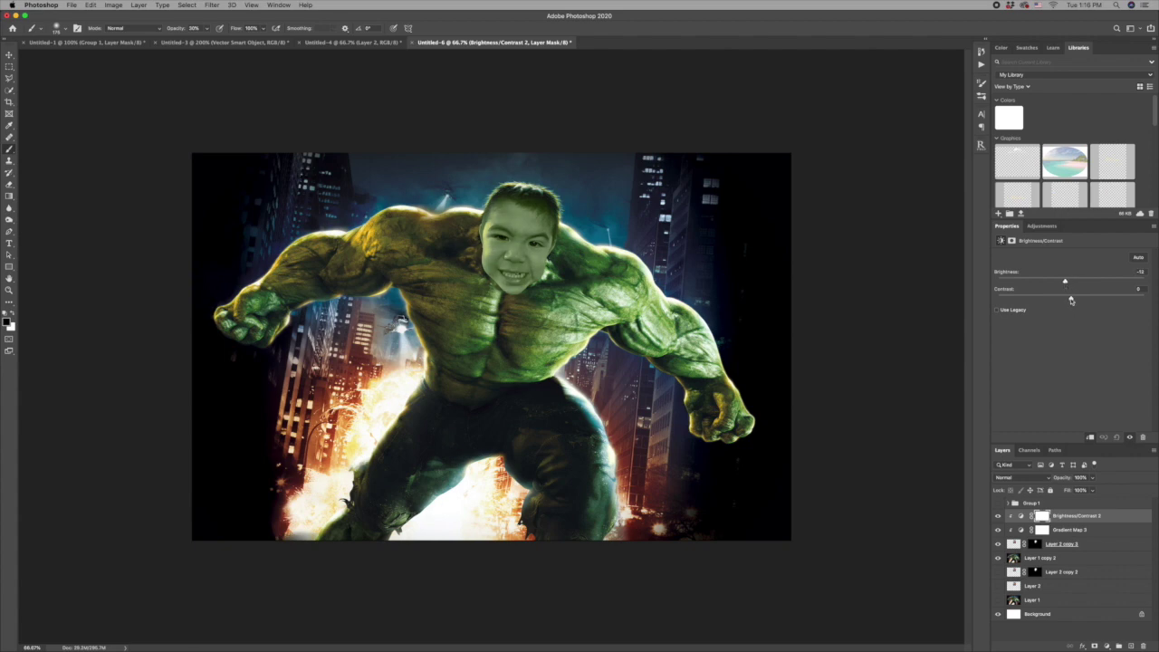
drag(1072, 300, 1123, 294)
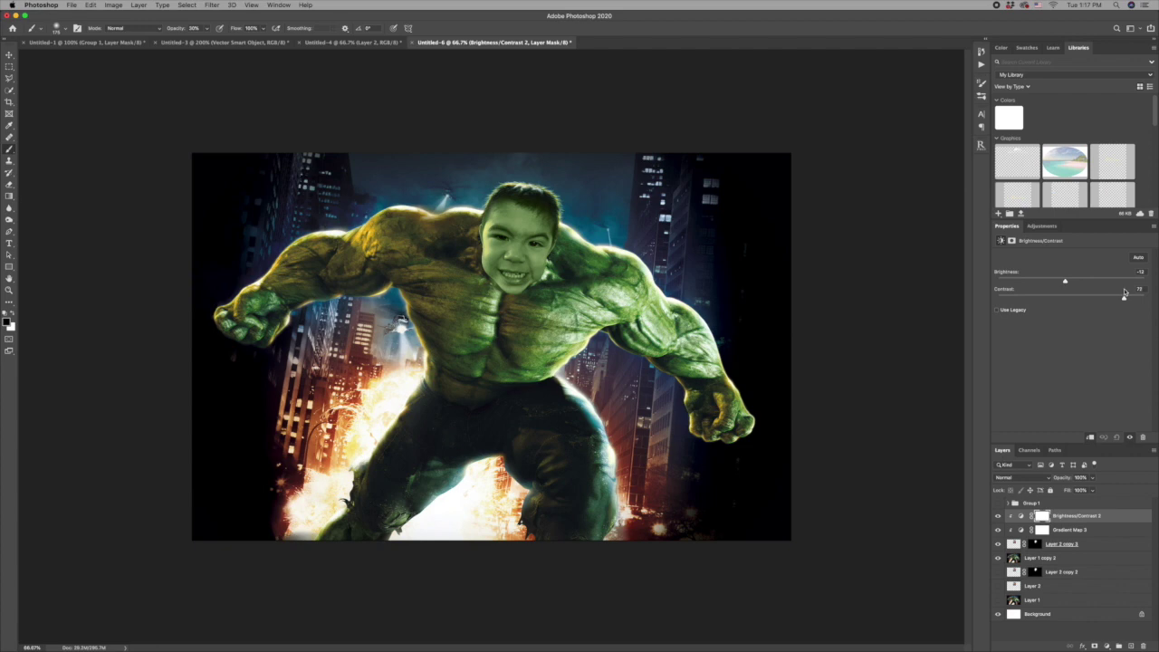
click(1129, 437)
click(1129, 437)
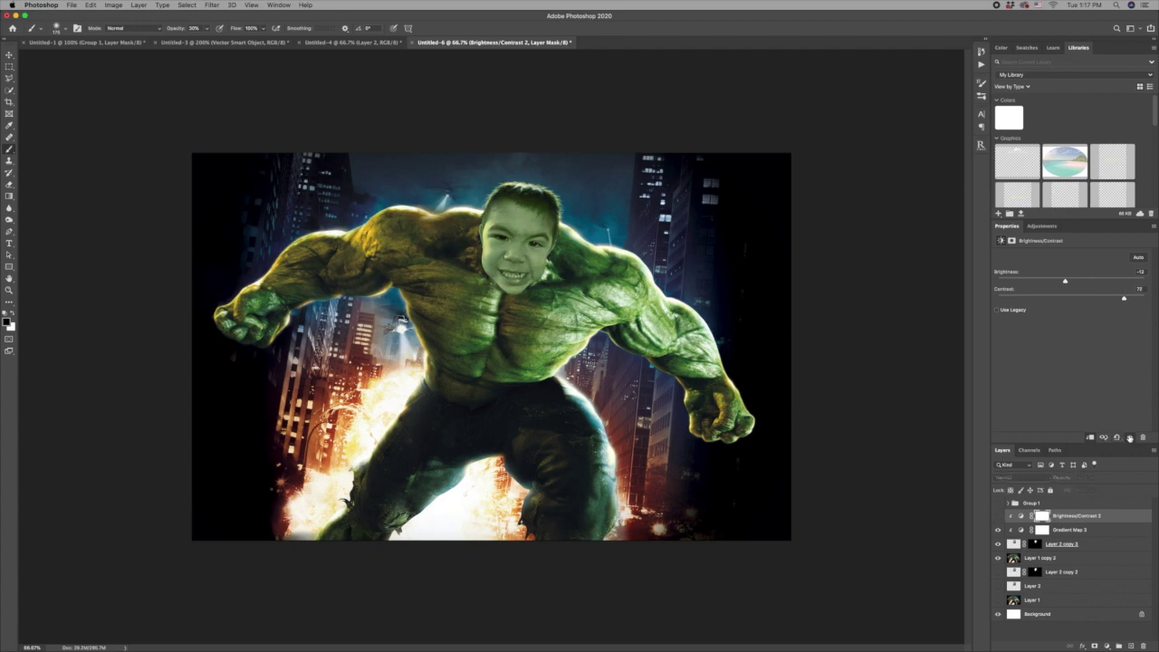
click(1129, 437)
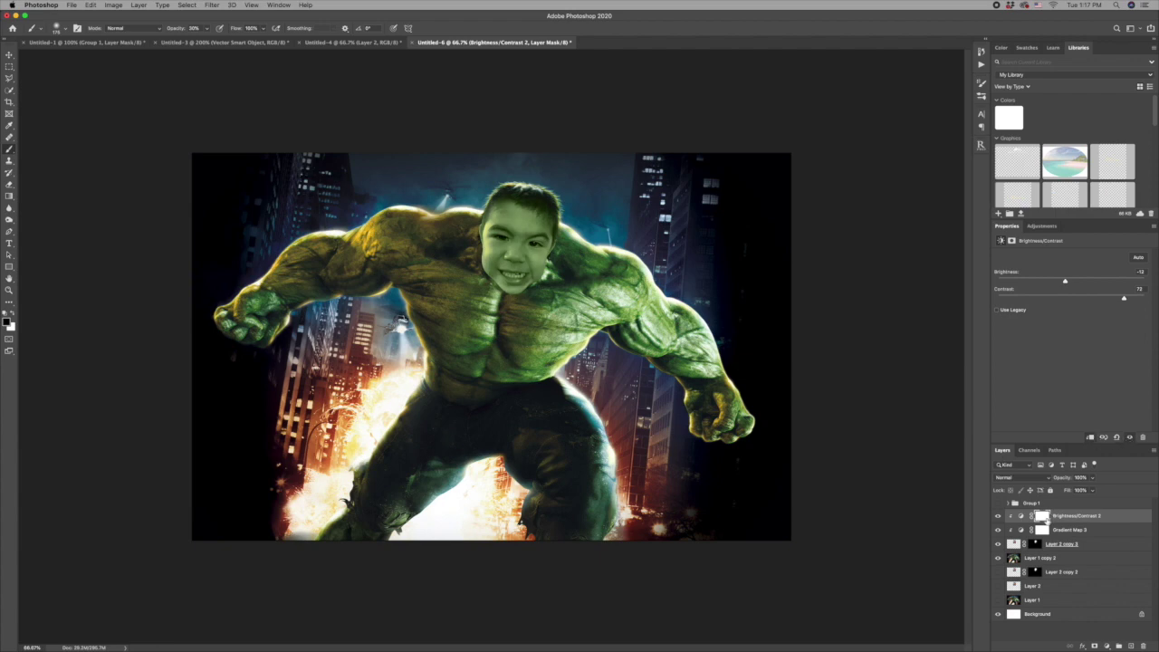
Step: Target the Brightness/Contrast layer mask and reduce the brush size to suit the boy's eyes
click(1041, 515)
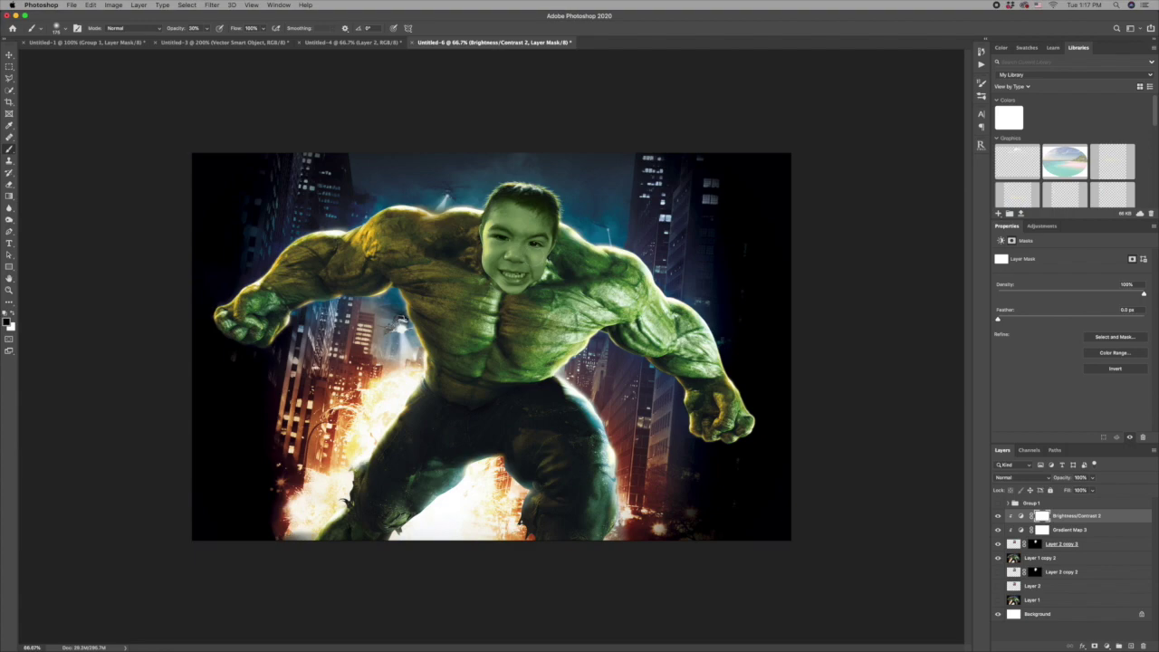
scroll(538, 247, up, 5)
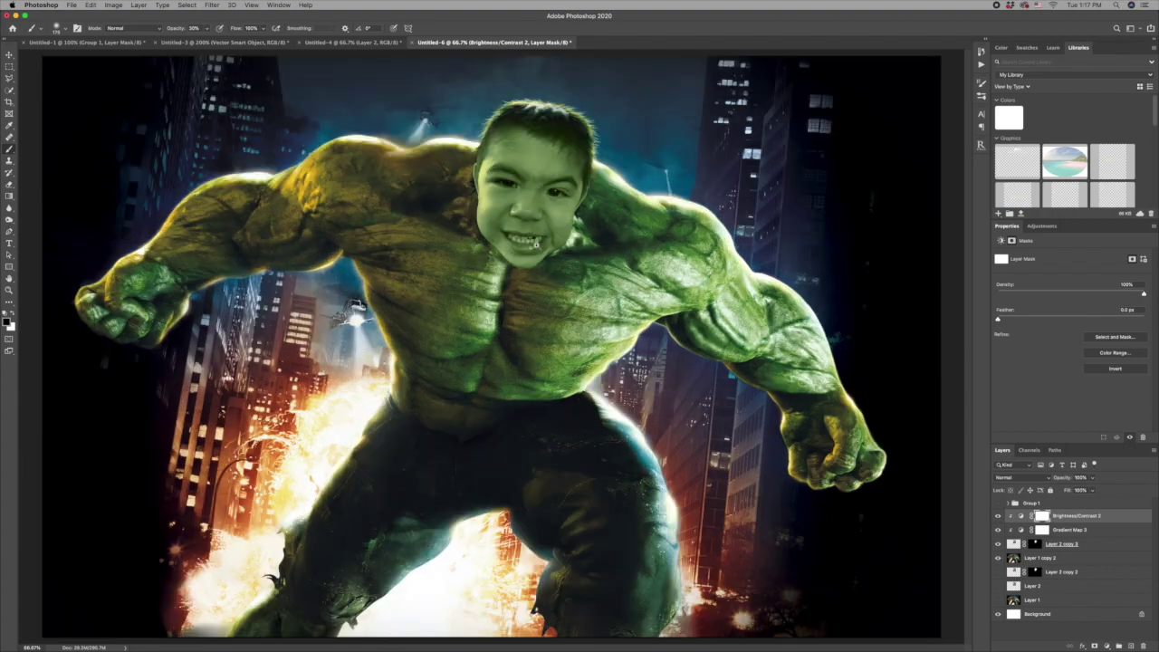
drag(560, 96, 589, 237)
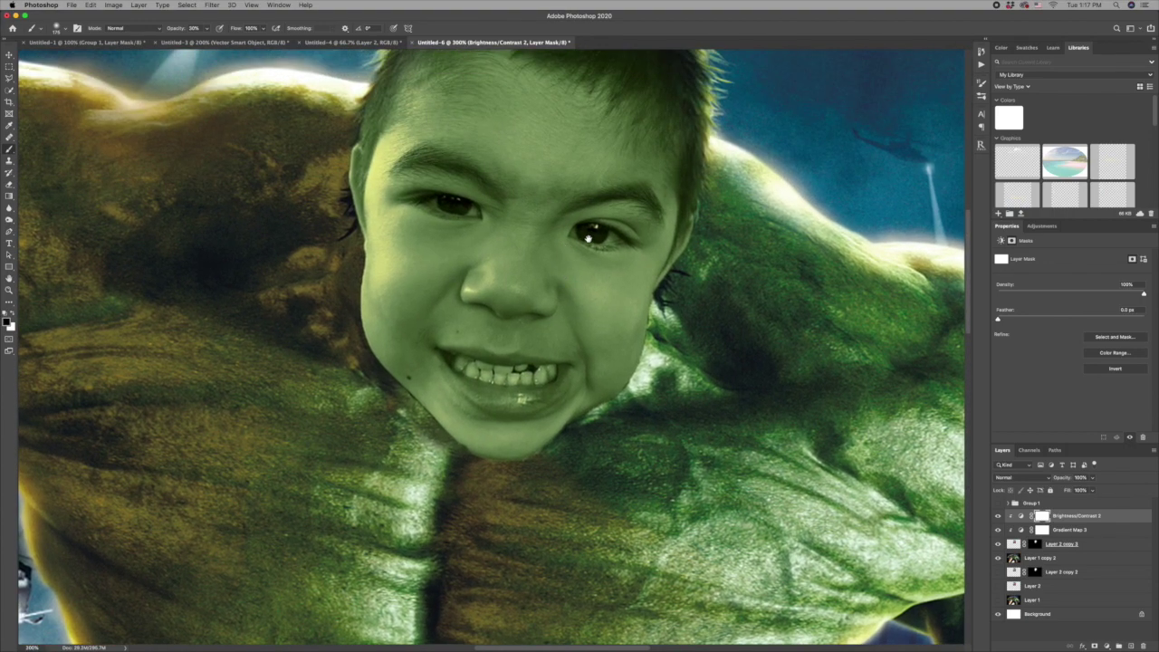
key(bracketleft)
key(bracketleft)
key(bracketleft)
key(bracketleft)
key(super+0)
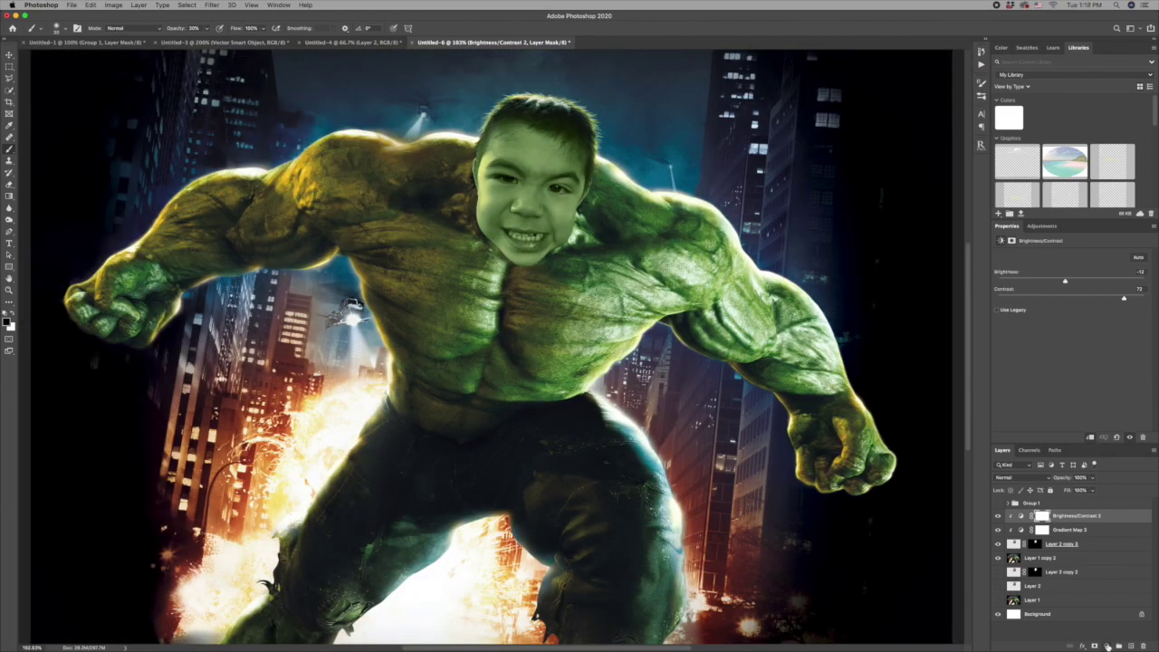
Step: Add a Curves adjustment clipped to the face and brighten its midtones, with Input 98 and Output 149
click(1107, 646)
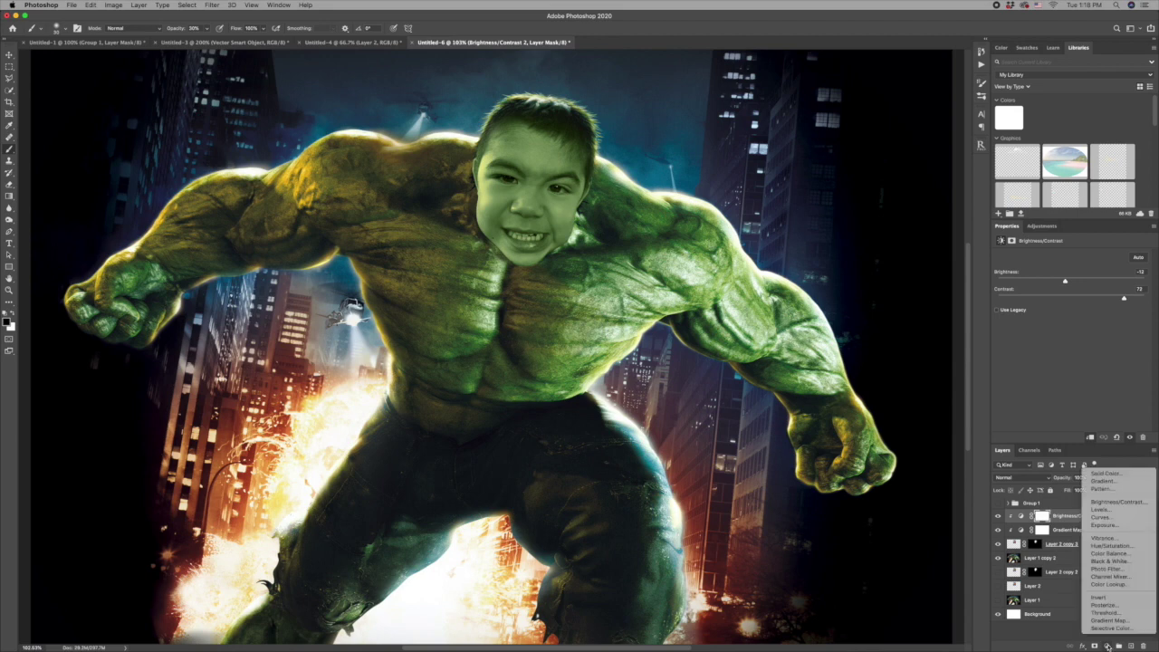
click(1107, 517)
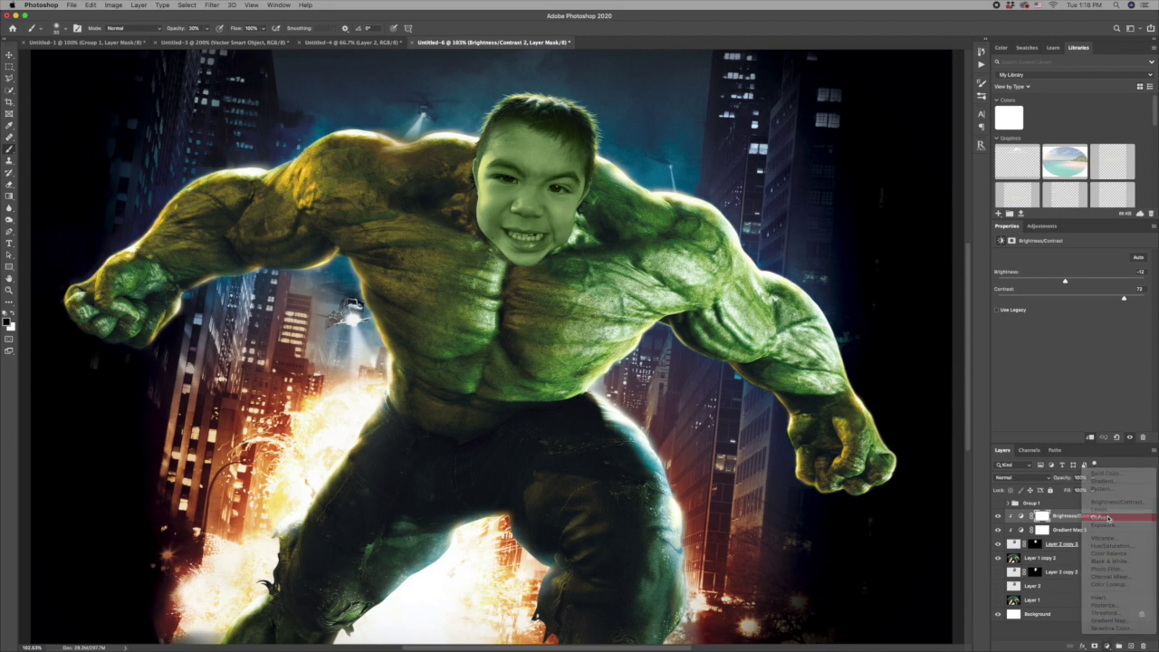
click(1091, 437)
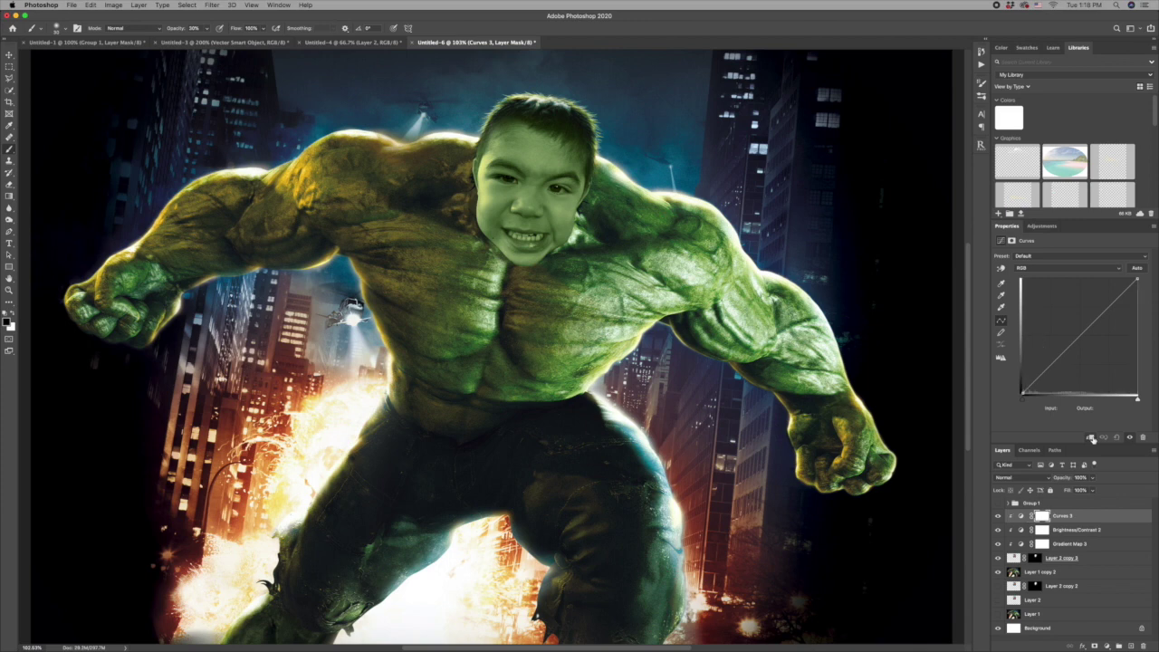
click(1070, 345)
drag(1070, 345, 1067, 324)
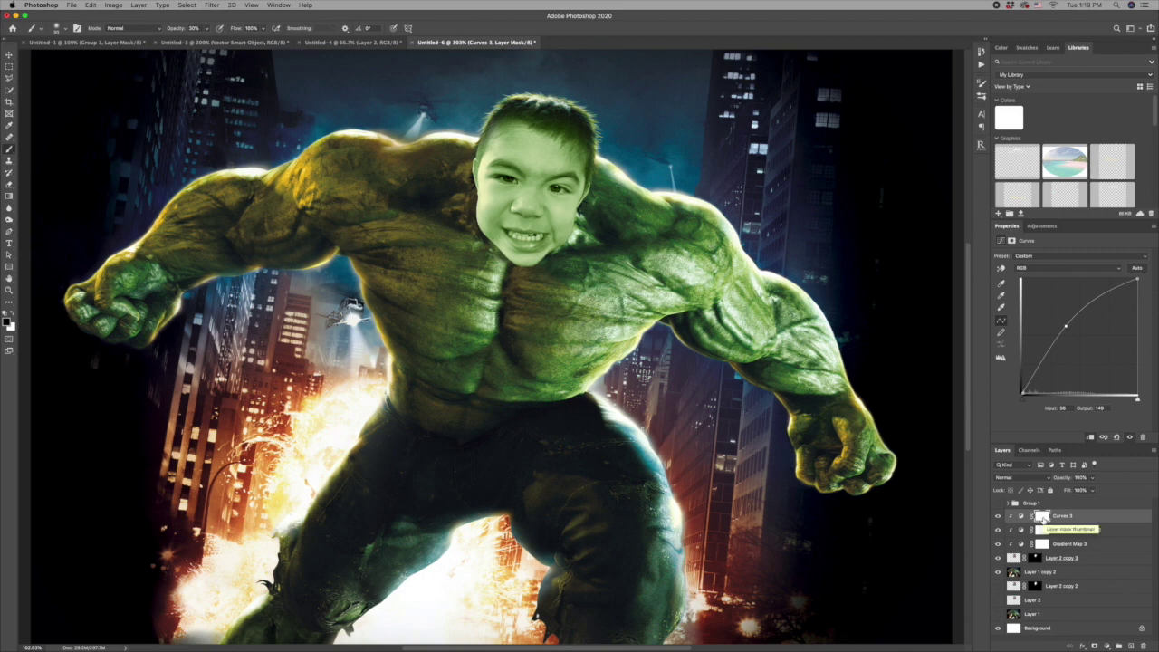
Step: Fill the new Curves mask with the black foreground color at 100% opacity and set the brush color to white
click(1042, 517)
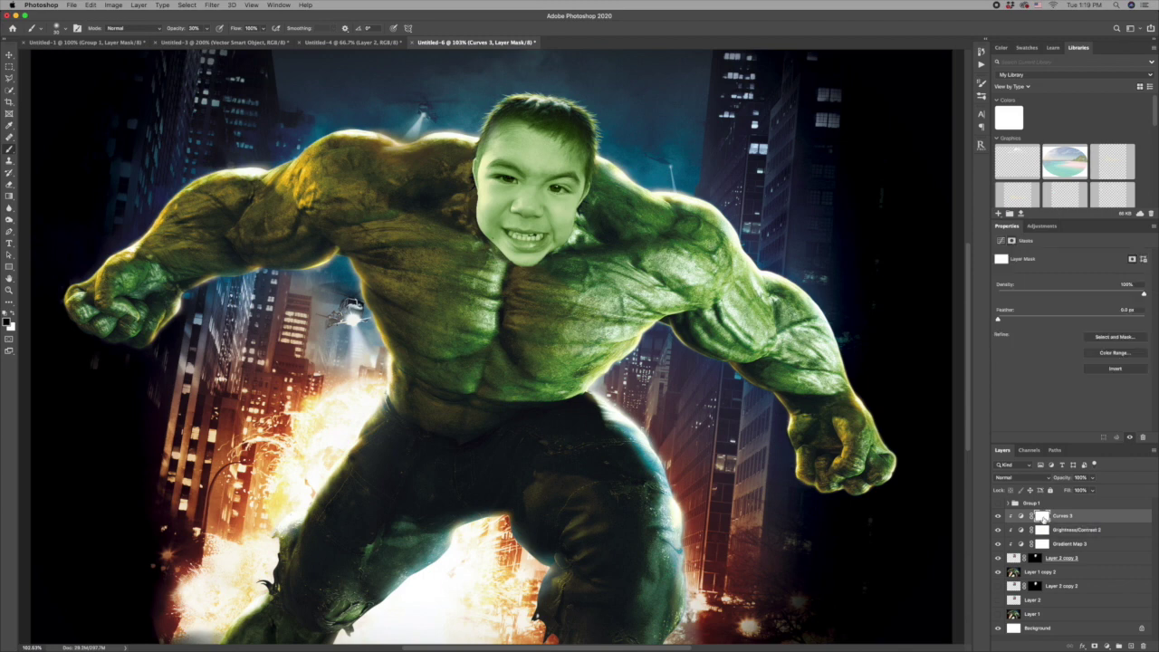
key(shift+BackSpace)
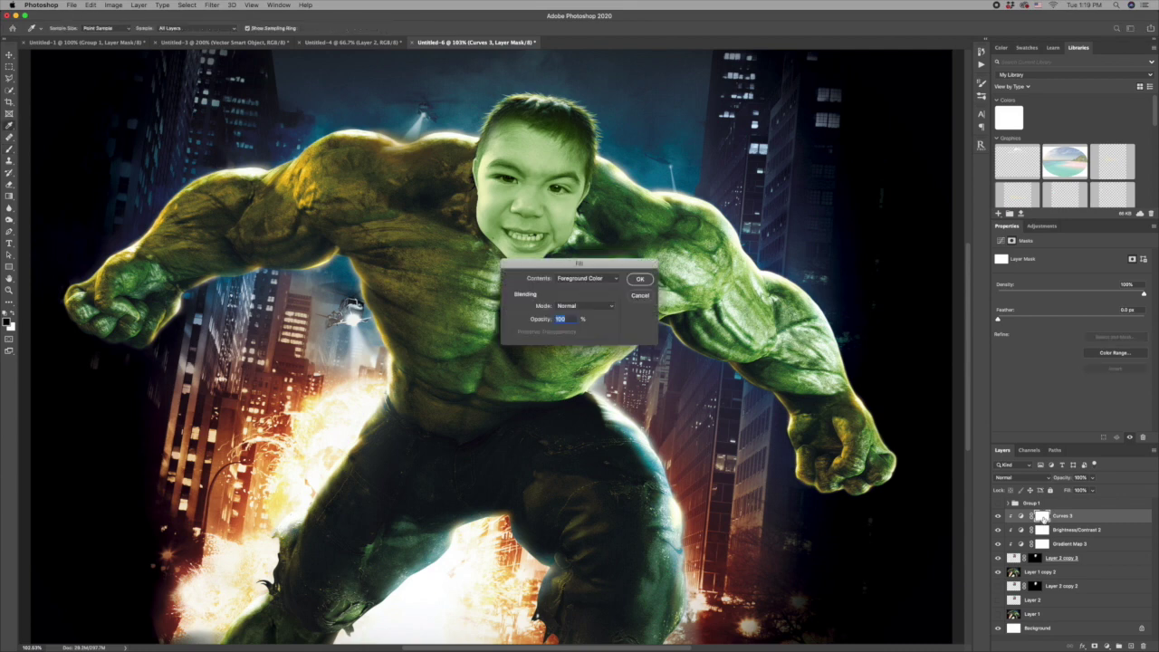
key(Return)
key(b)
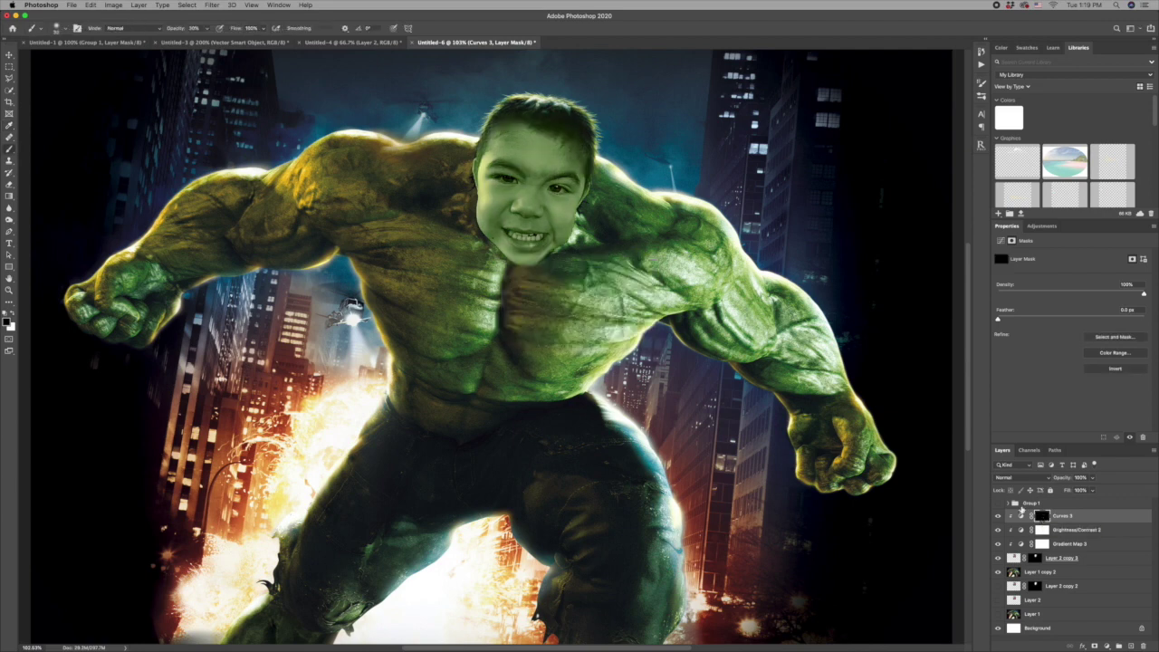
key(x)
scroll(554, 187, up, 5)
key(super+0)
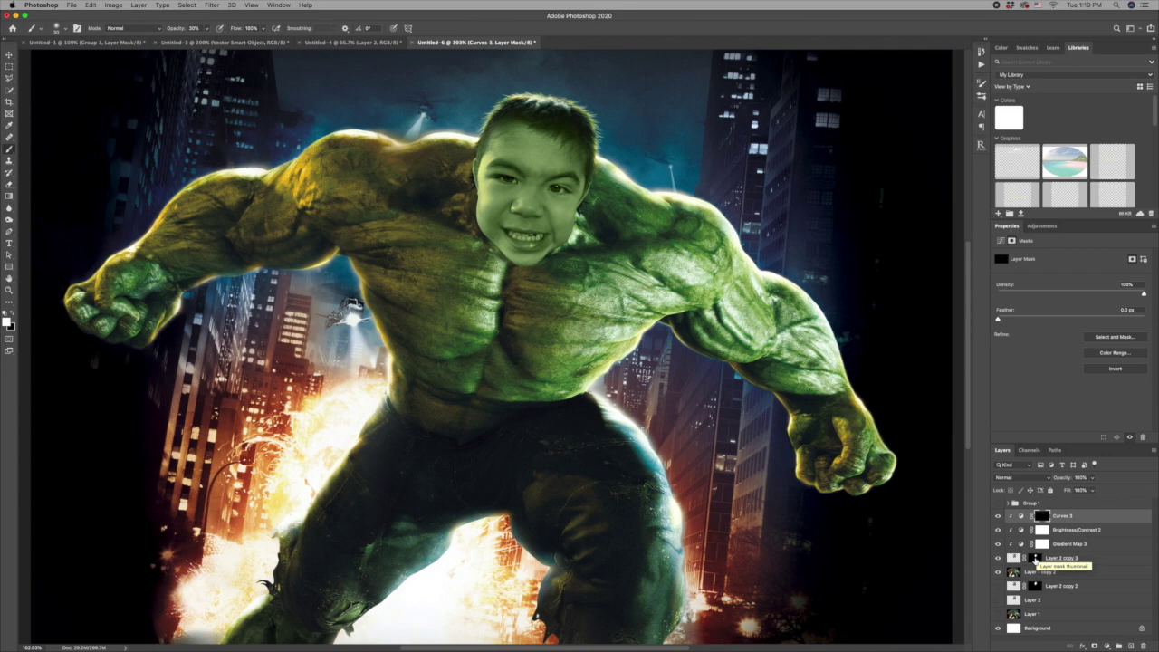
Step: Put a merged copy of the masked green face on a new layer, and hide the original face and its adjustments
super+click(1034, 558)
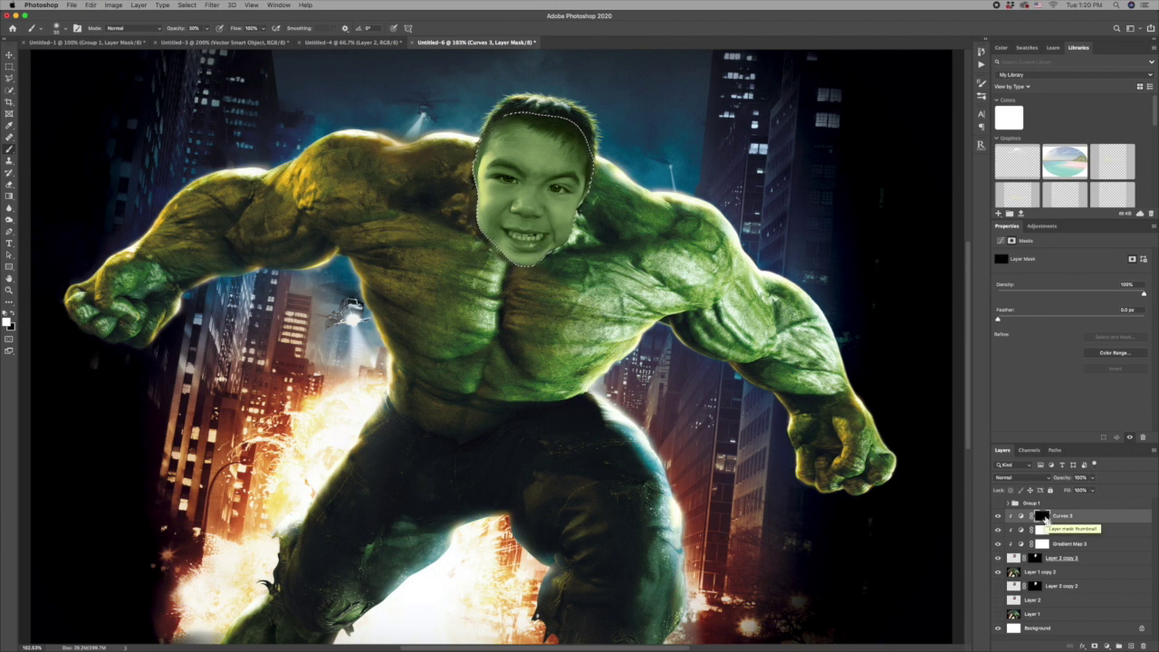
key(super+j)
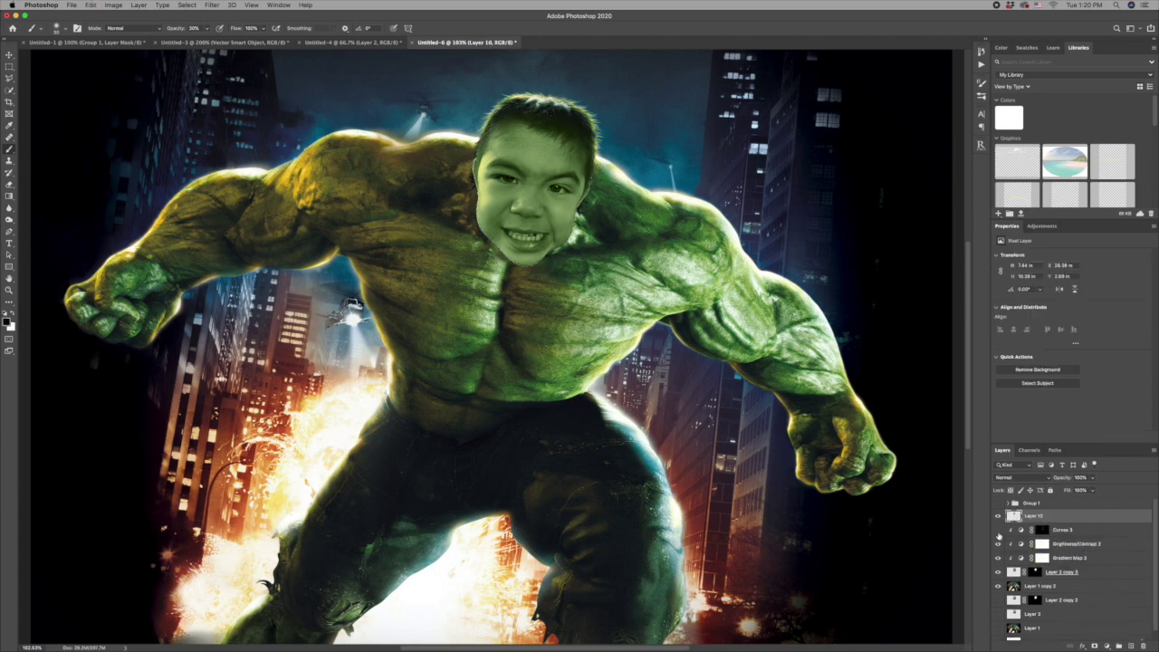
drag(998, 535, 1001, 572)
Step: Apply uniform, monochromatic noise of 14.21% to the merged face and rename its layer noise
click(211, 5)
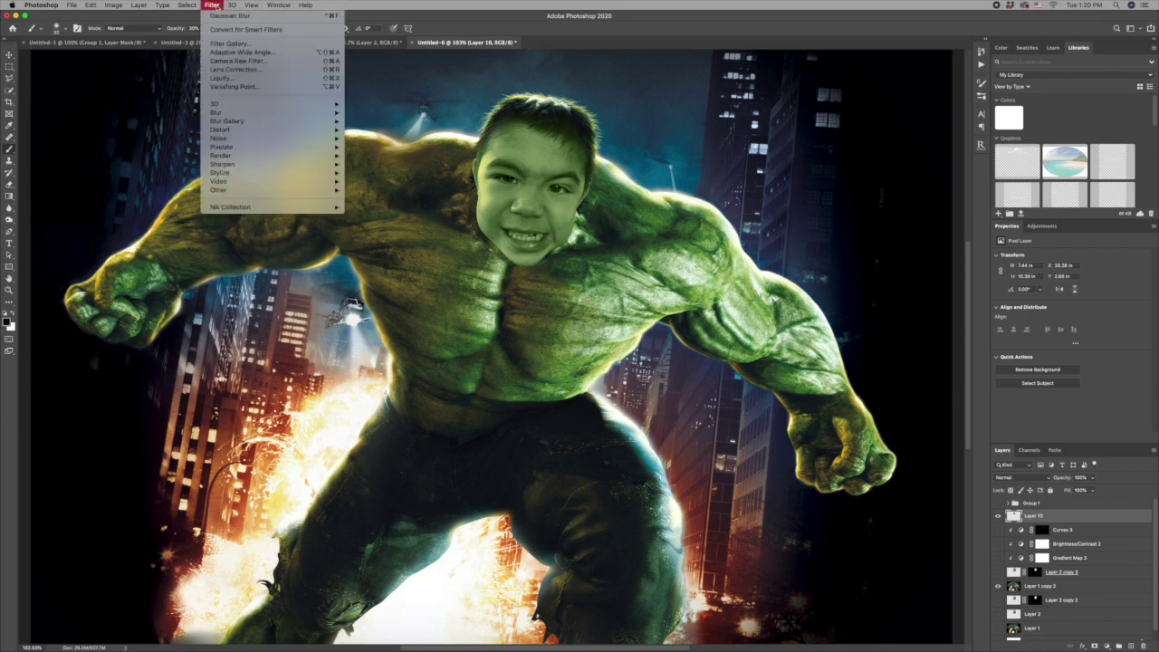
mouse_move(248, 132)
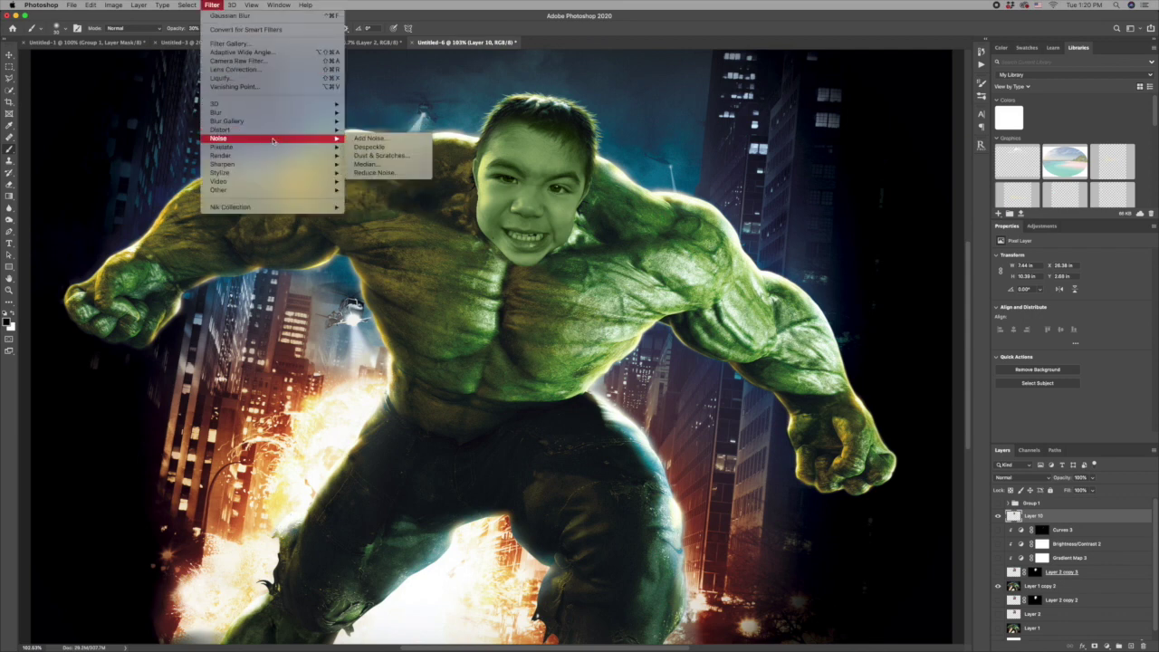
click(369, 138)
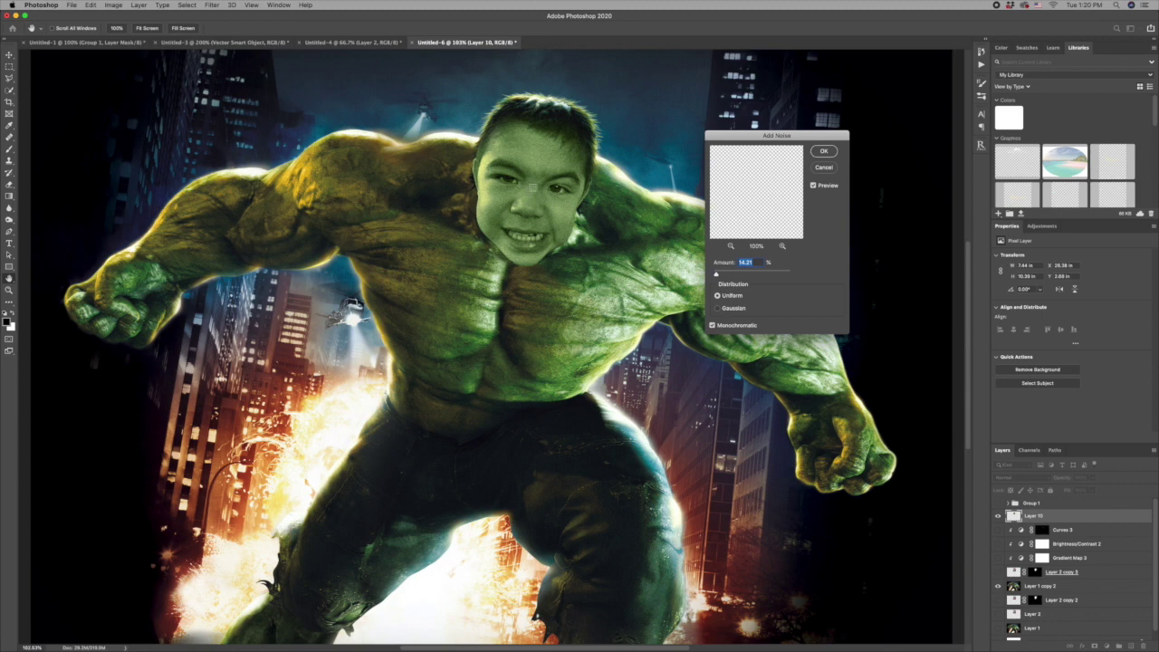
click(825, 152)
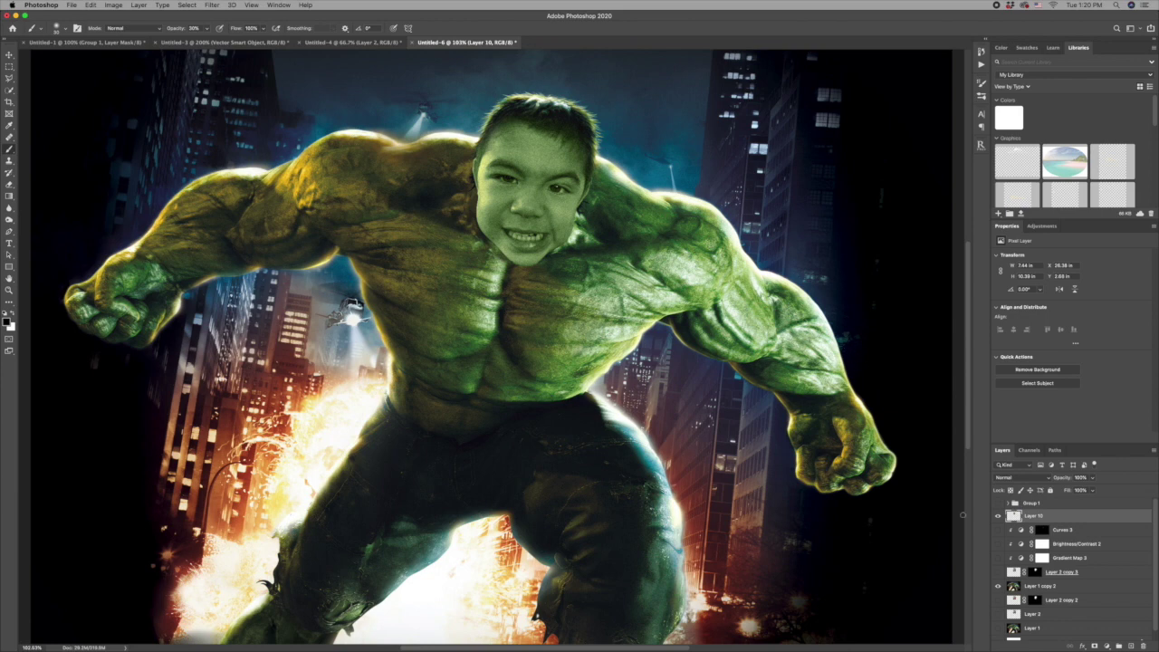
double_click(1030, 515)
key(BackSpace)
key(Return)
Step: Add a Curves adjustment clipped to the noise layer and pull its midtones down to darken the face
click(1107, 646)
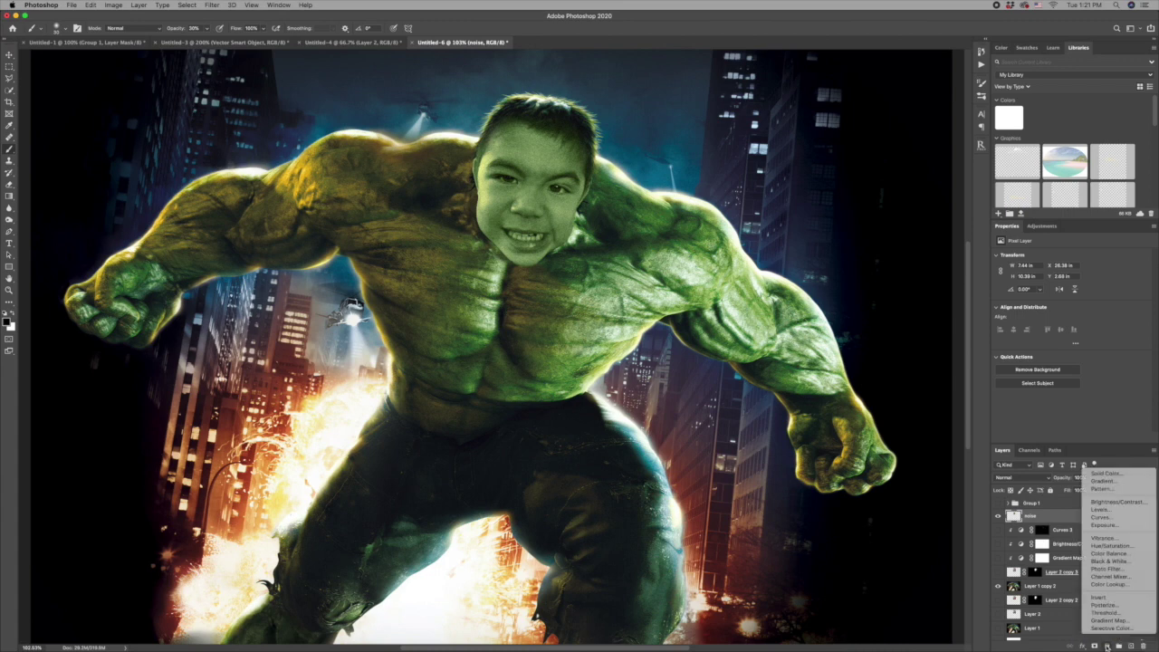
click(1105, 518)
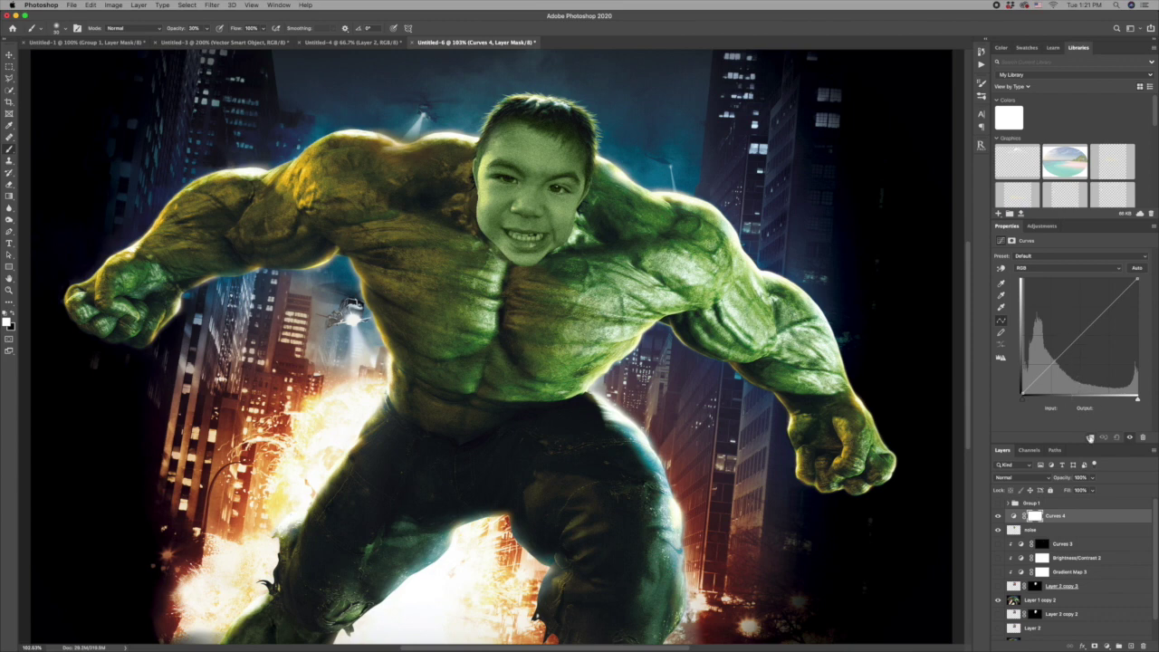
click(1090, 438)
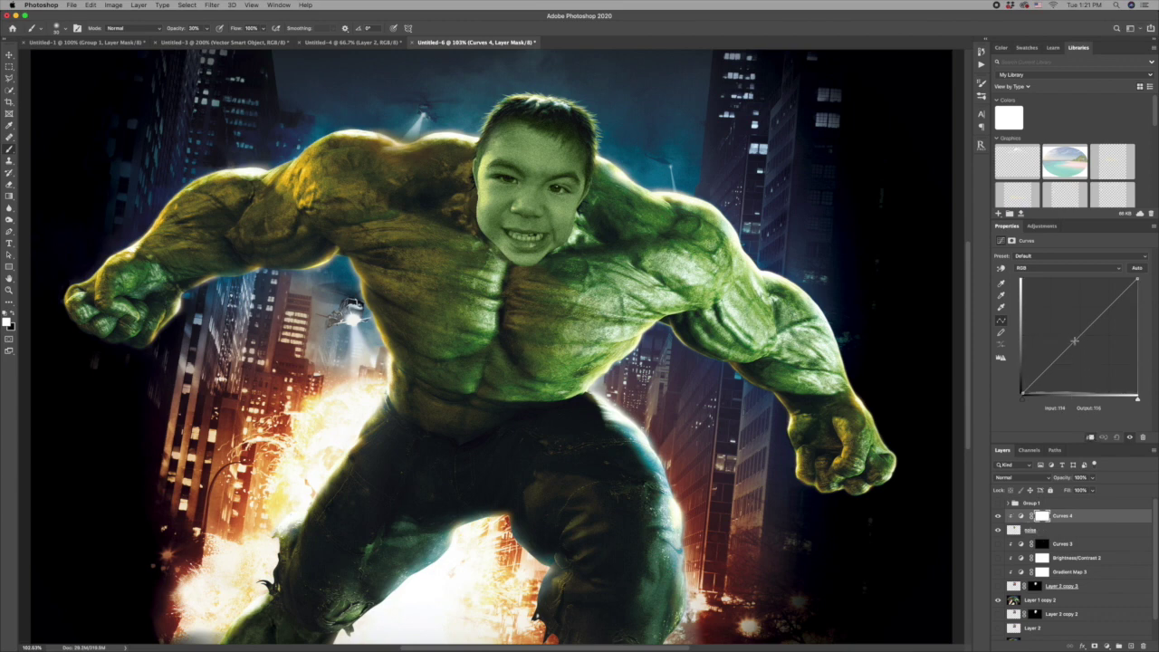
drag(1074, 341, 1076, 357)
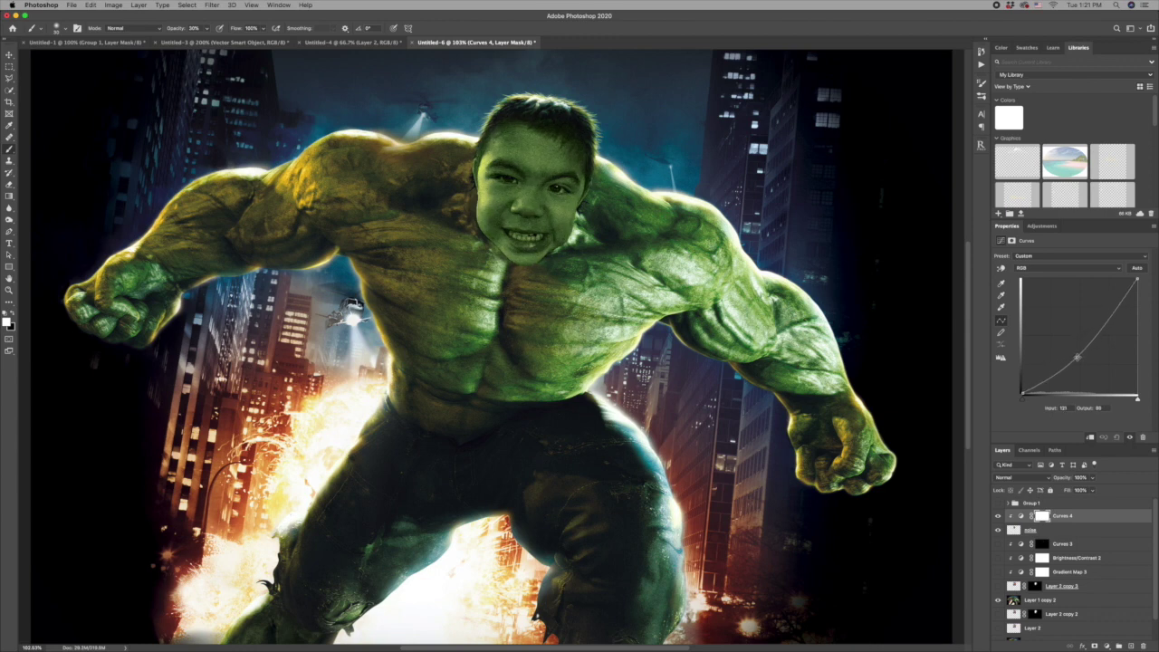
Step: Paint with black on the darkening Curves mask to bring back brightness on the temple, cheek and forehead
click(859, 359)
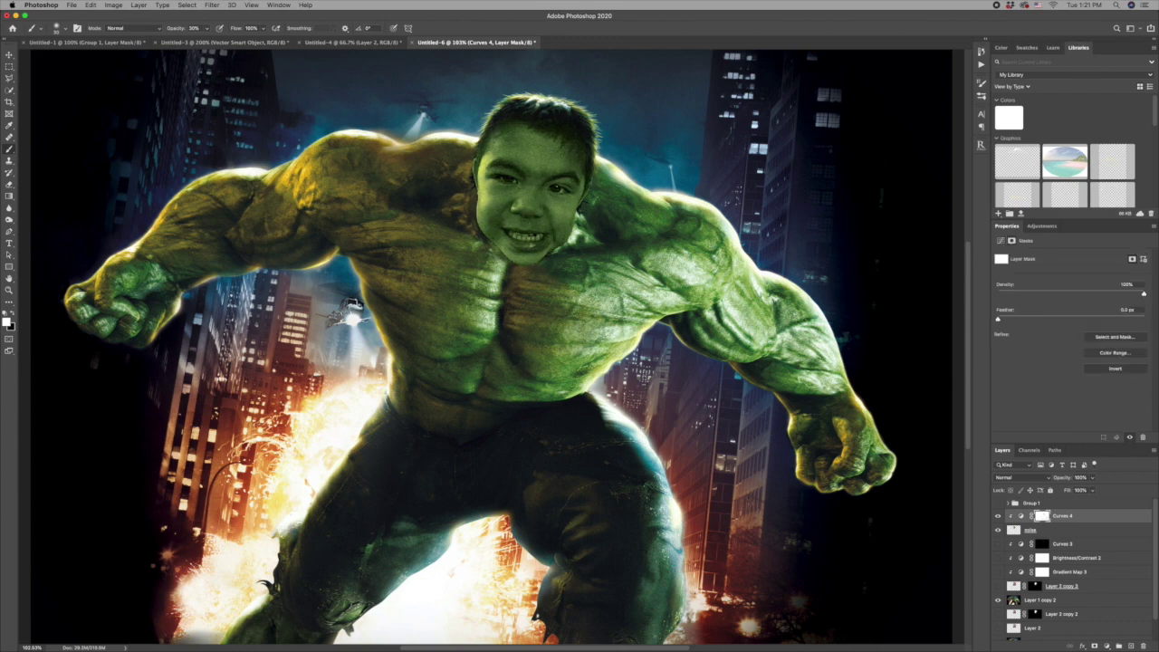
key(x)
key(x)
key(x)
key(2)
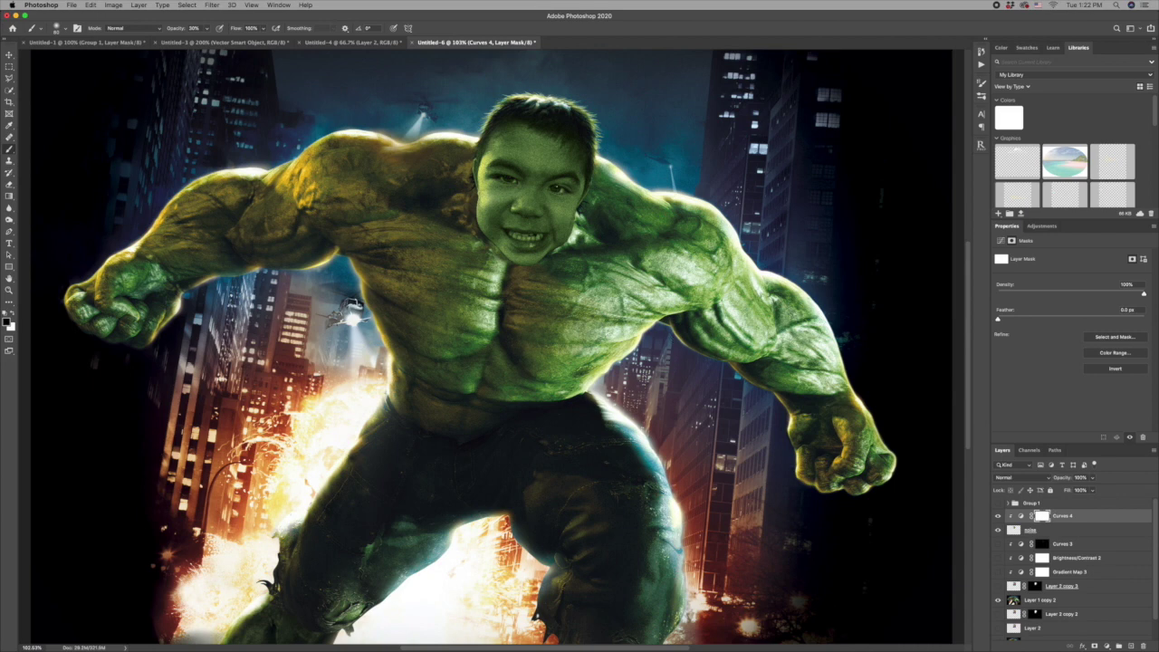
mouse_move(481, 164)
mouse_down()
mouse_move(523, 133)
mouse_move(501, 134)
mouse_move(485, 154)
mouse_move(474, 188)
mouse_move(483, 225)
mouse_move(497, 117)
mouse_move(485, 146)
mouse_up()
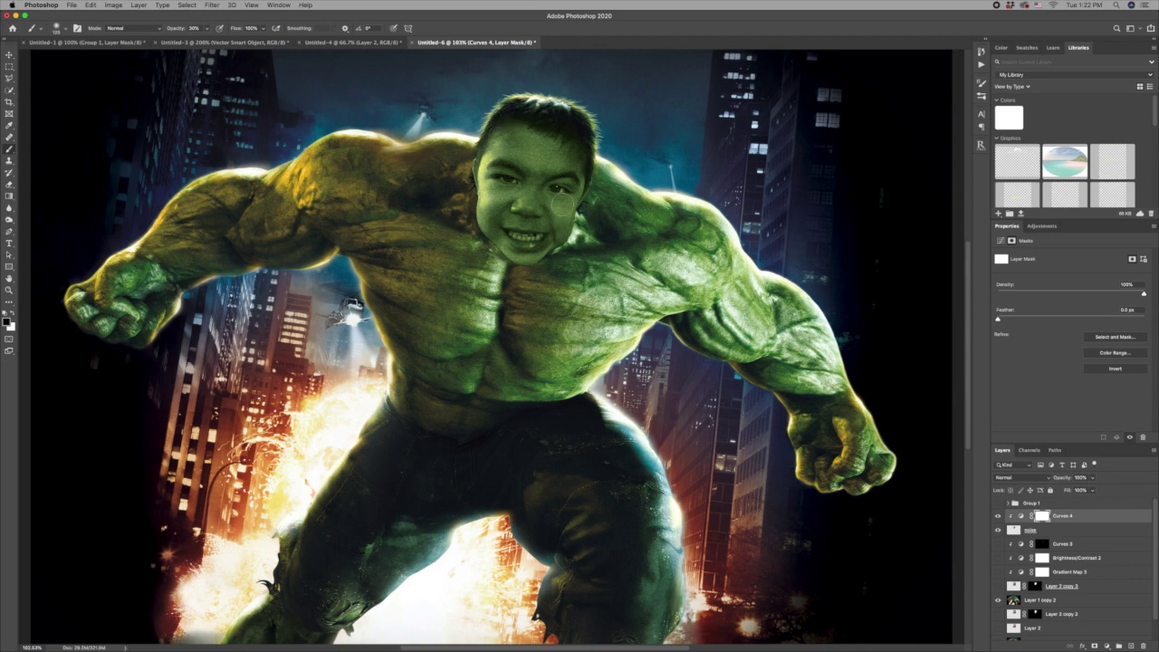
mouse_move(562, 204)
mouse_down()
mouse_move(580, 228)
mouse_move(526, 190)
mouse_move(553, 167)
mouse_up()
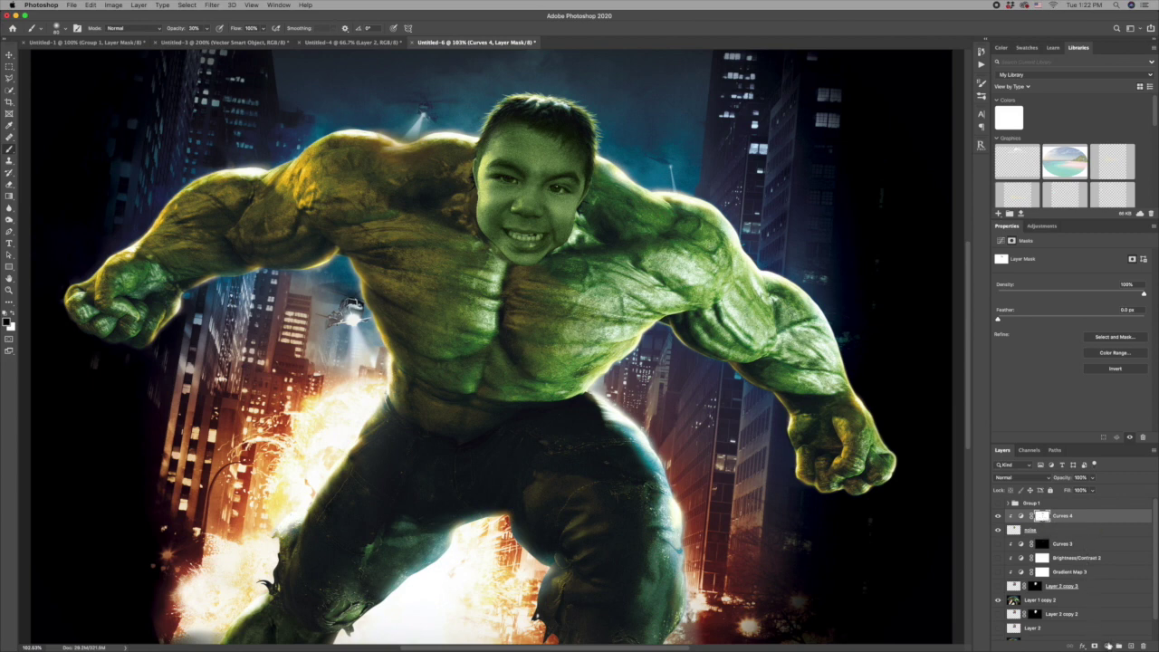
Step: Add a Gradient Map adjustment above the darkening Curves and clip it to the noise layer
click(1107, 646)
click(1106, 621)
click(1091, 441)
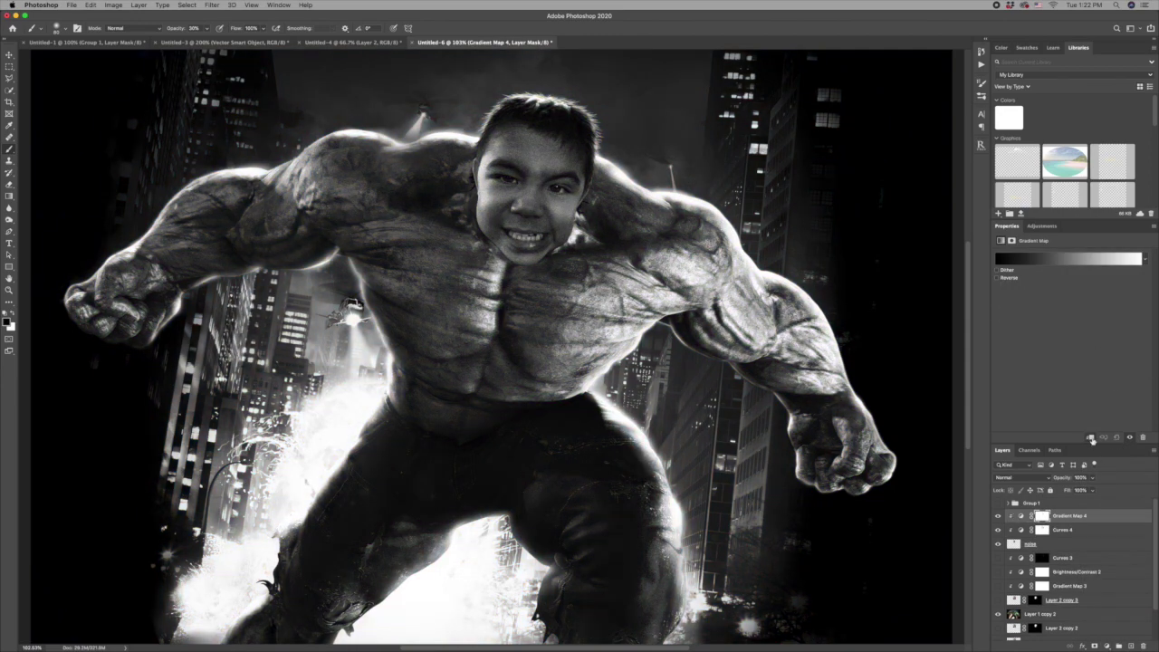
Step: Add a dark green color stop near the black end of the new gradient and apply the gradient
click(1049, 264)
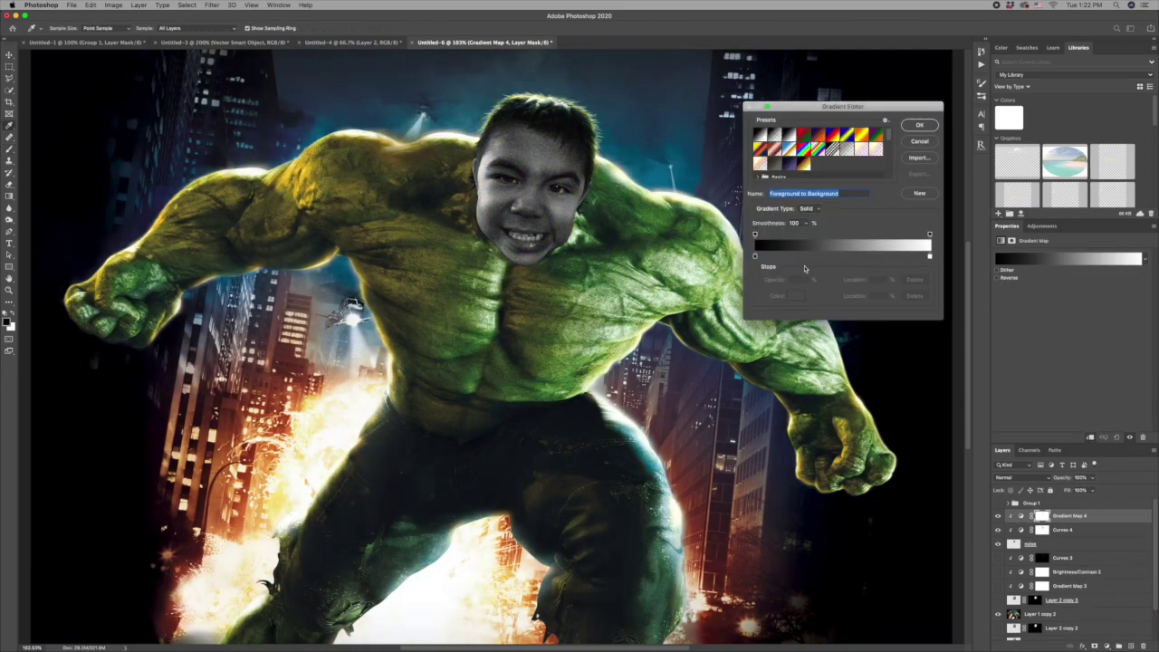
click(785, 257)
click(796, 296)
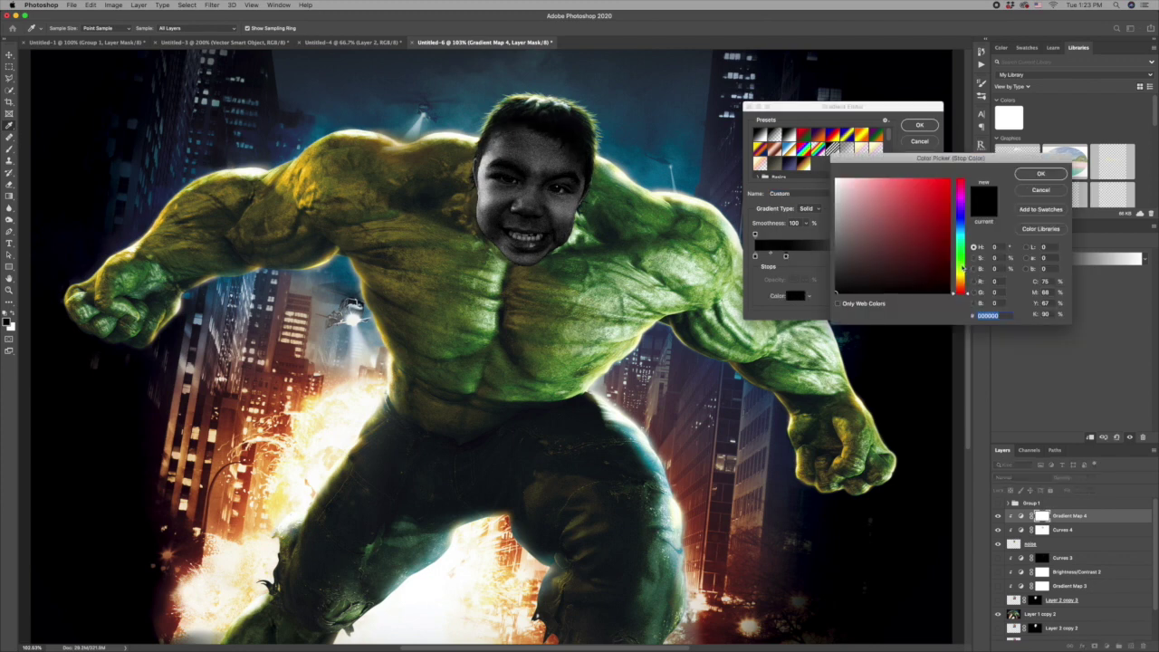
click(963, 265)
click(903, 264)
key(Return)
key(Return)
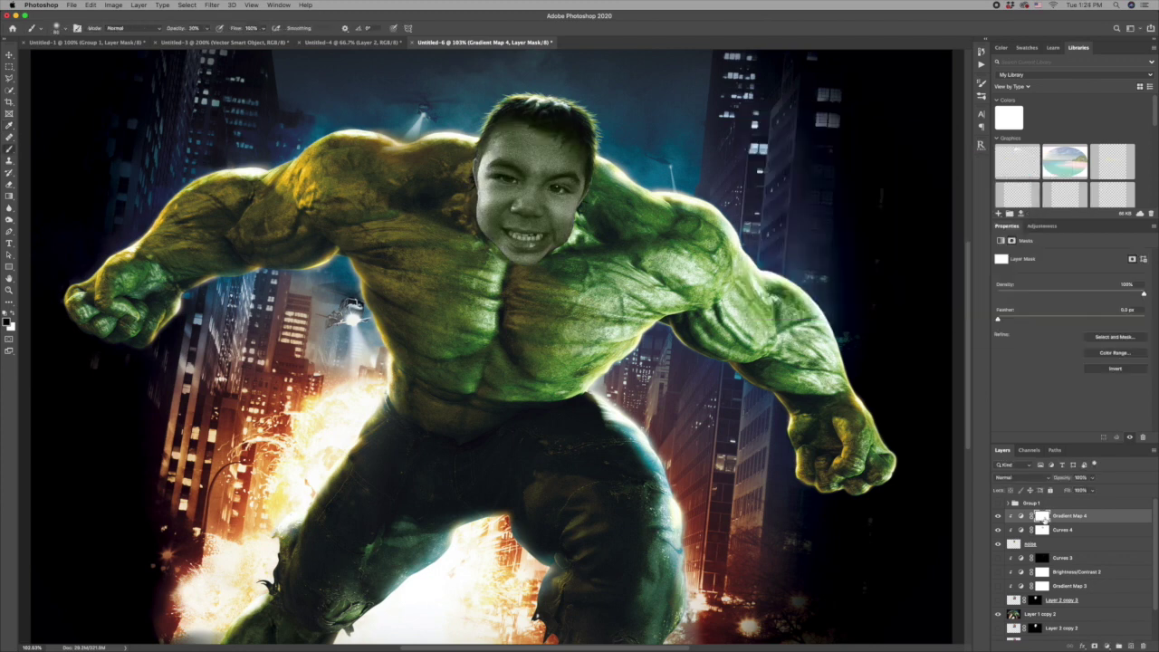
Step: Invert the new Gradient Map's mask to black and brush its effect back onto parts of the face in white
key(super+i)
key(x)
click(1081, 520)
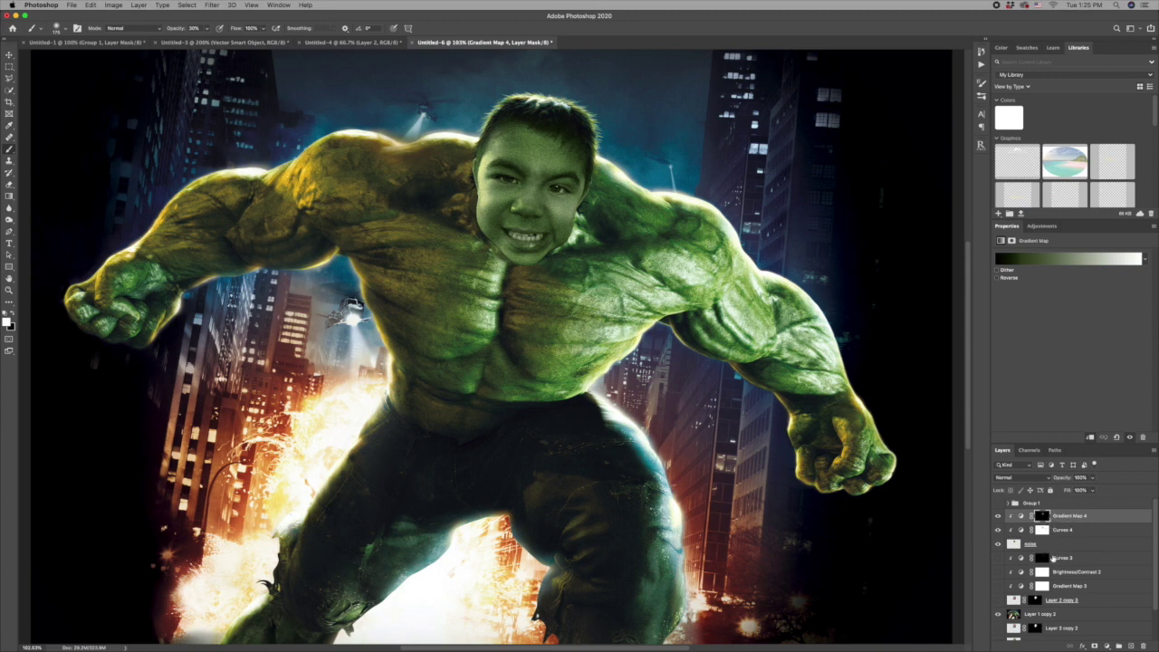
Step: Make a merged copy of the adjusted face from the original face mask's selection, and hide the noise layer and its adjustments
super+click(1035, 600)
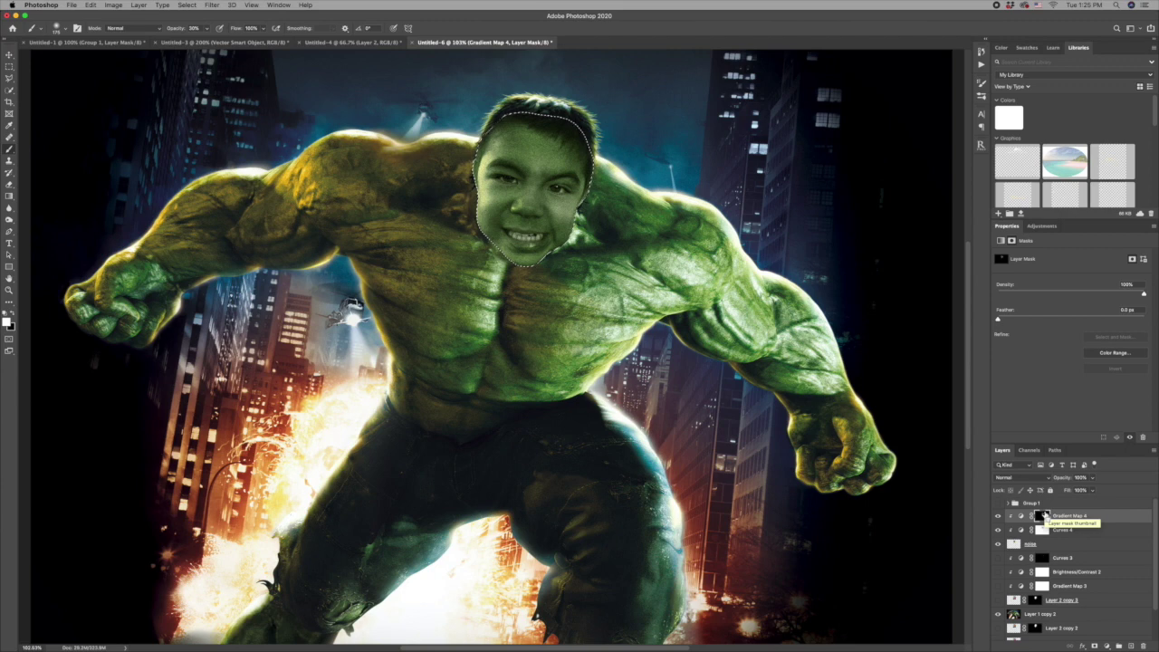
key(super+j)
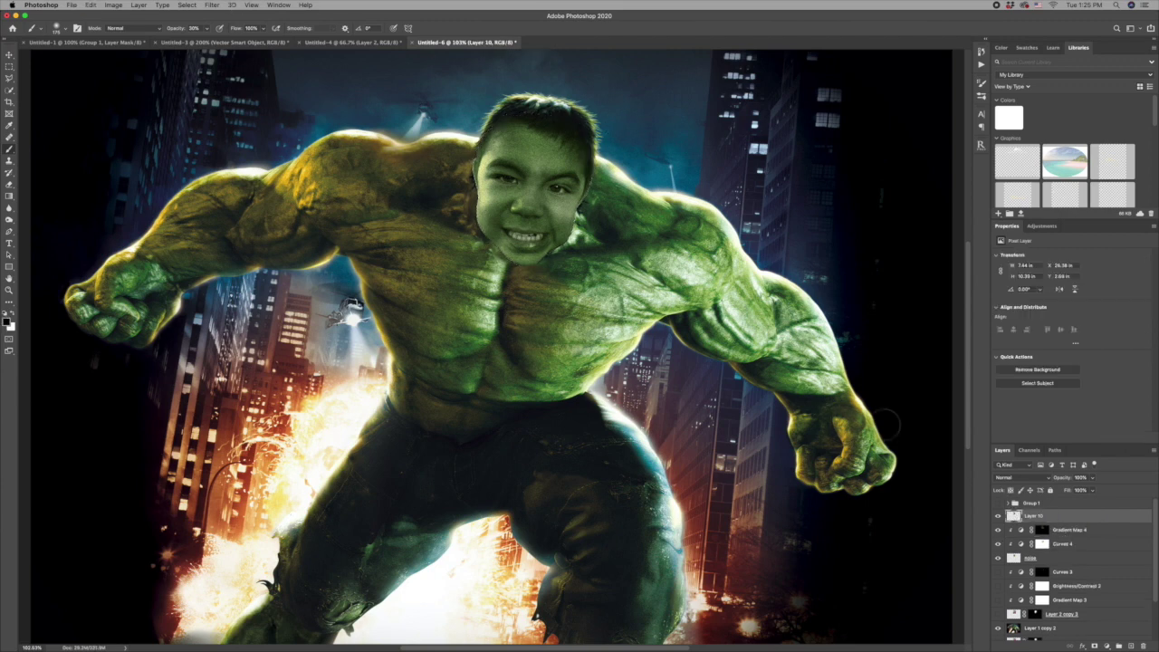
drag(996, 532, 996, 558)
Step: Sharpen the merged face copy using Unsharp Mask with an amount of 77%, radius 8.1 pixels and threshold 0
click(215, 6)
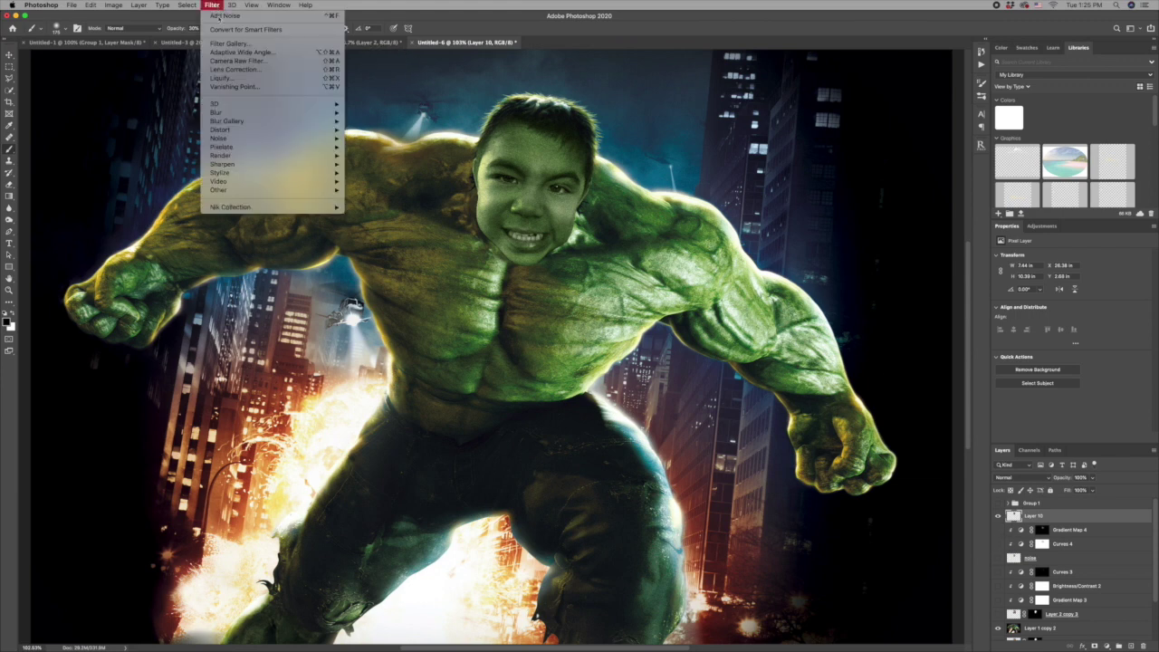
mouse_move(257, 172)
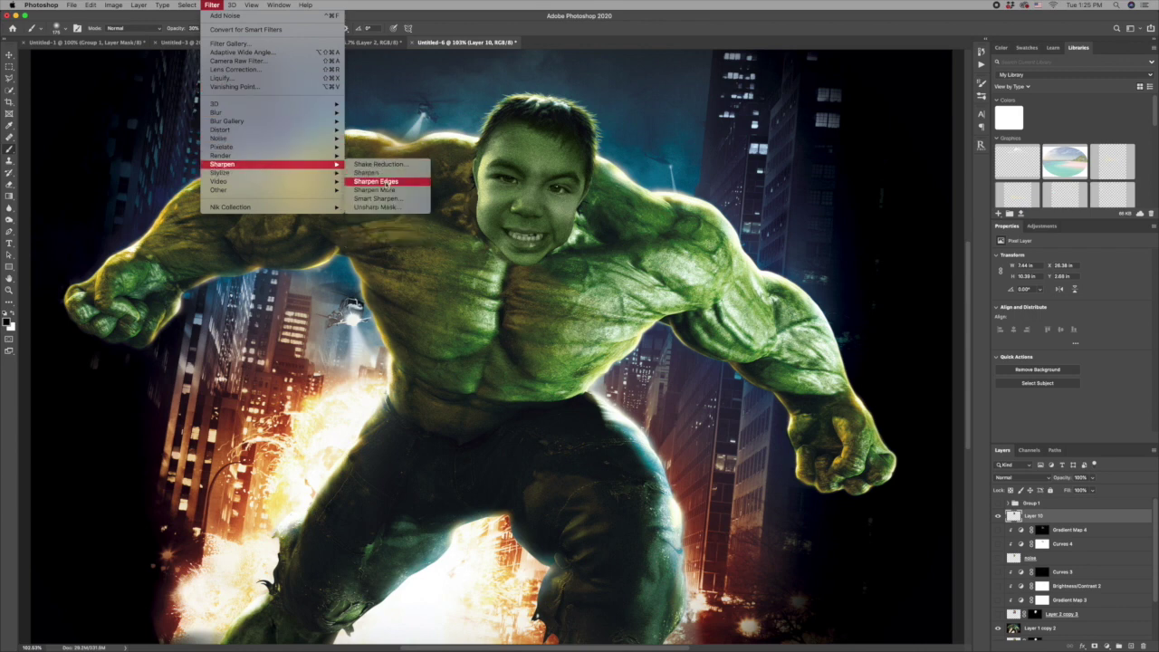
click(388, 207)
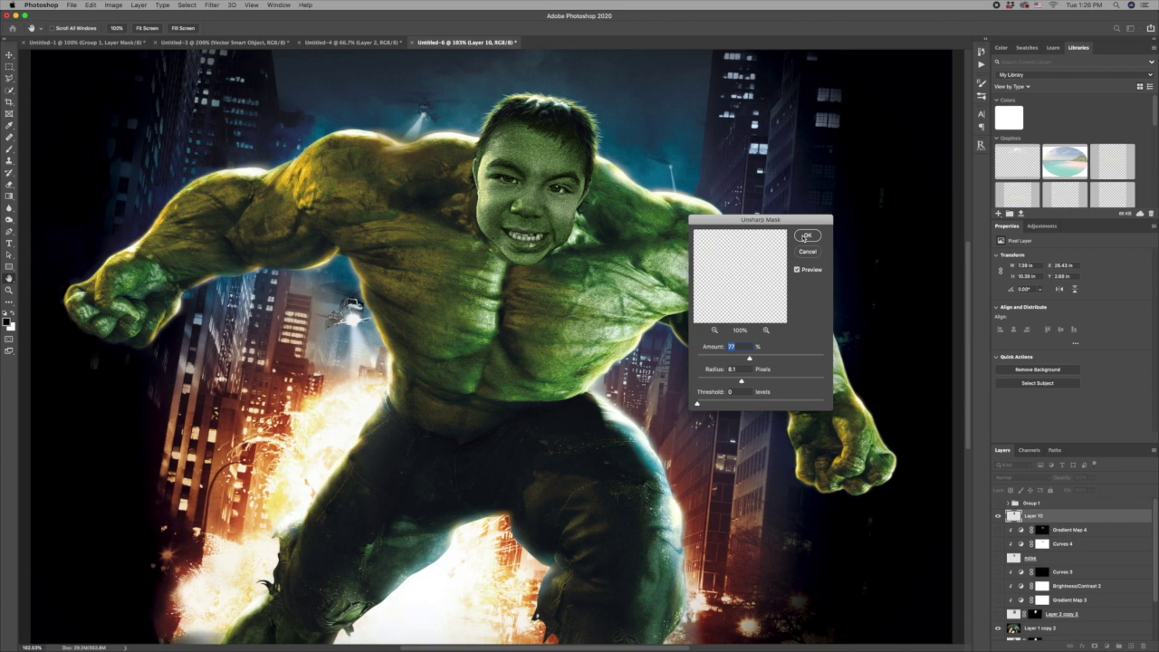
click(804, 237)
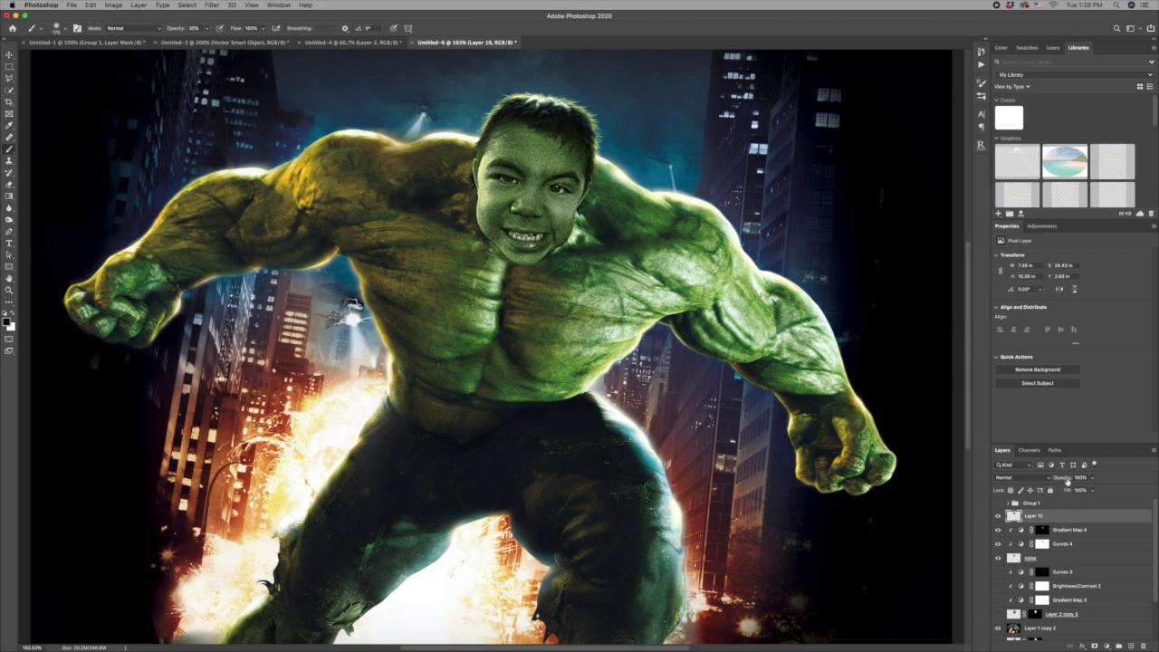
drag(1067, 481, 1064, 481)
drag(1057, 480, 1054, 479)
Step: Add a new Soft Light layer above the sharpened face and brush black shading along the face's side and jaw
key(super+shift+alt+n)
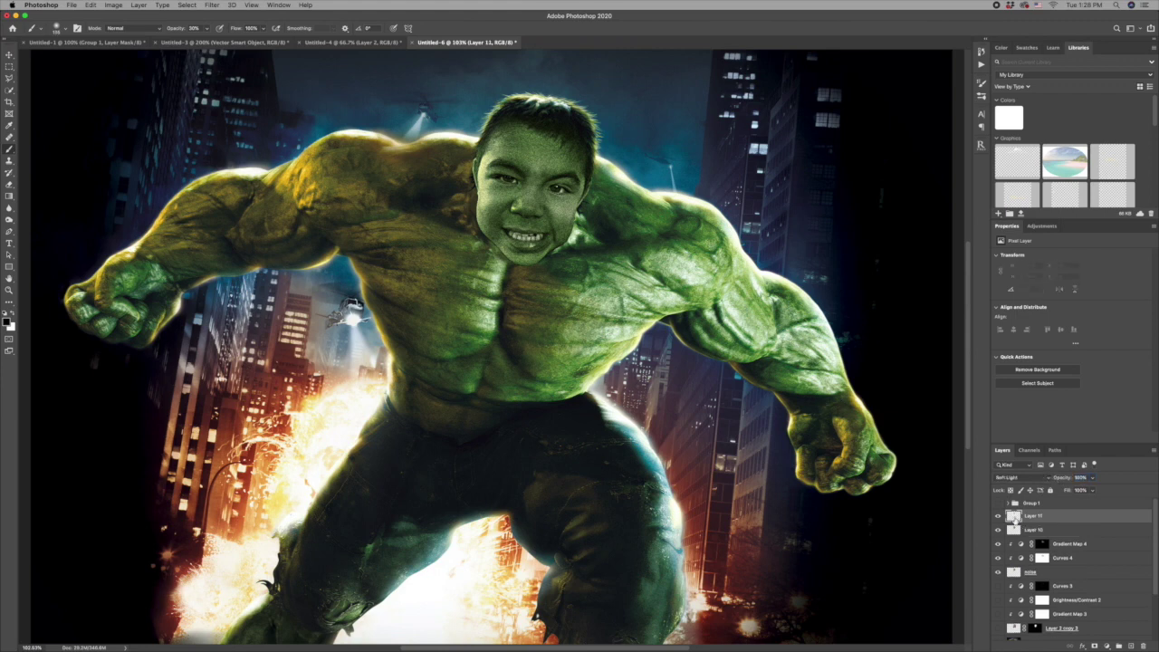
click(1025, 478)
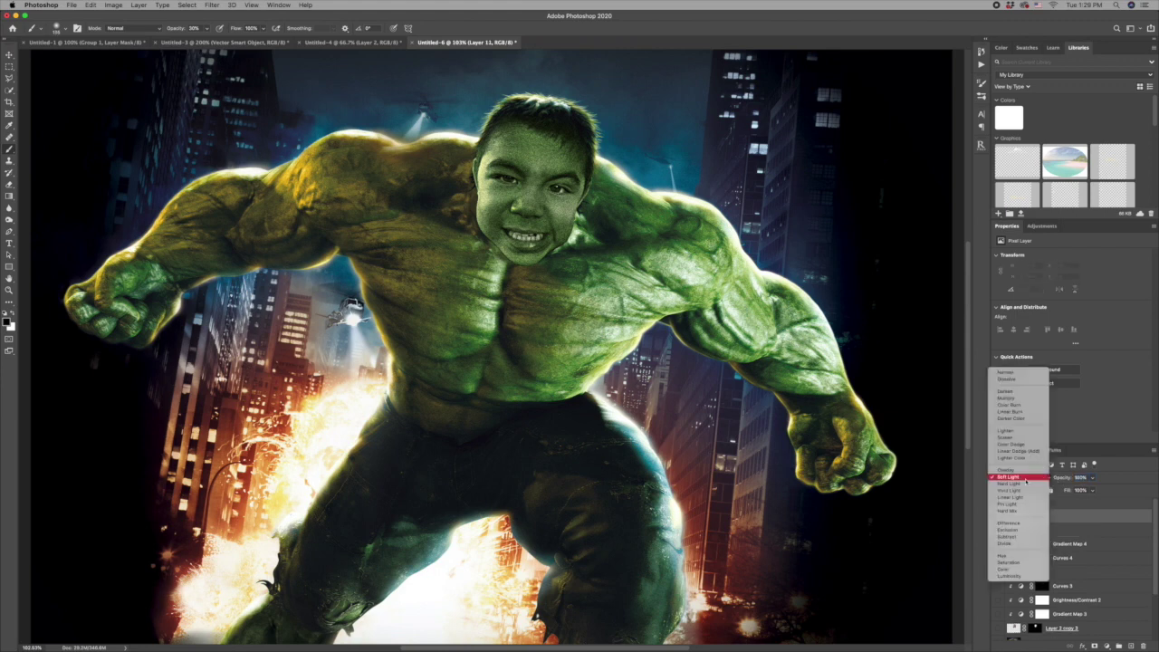
click(1026, 478)
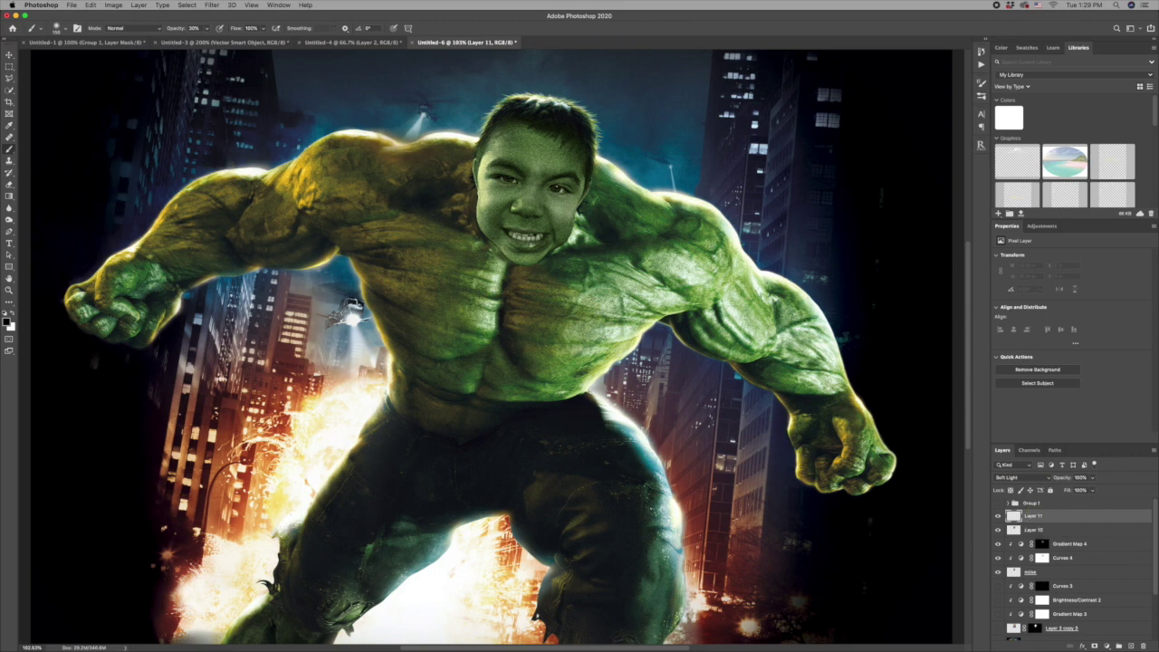
key(ctrl+a)
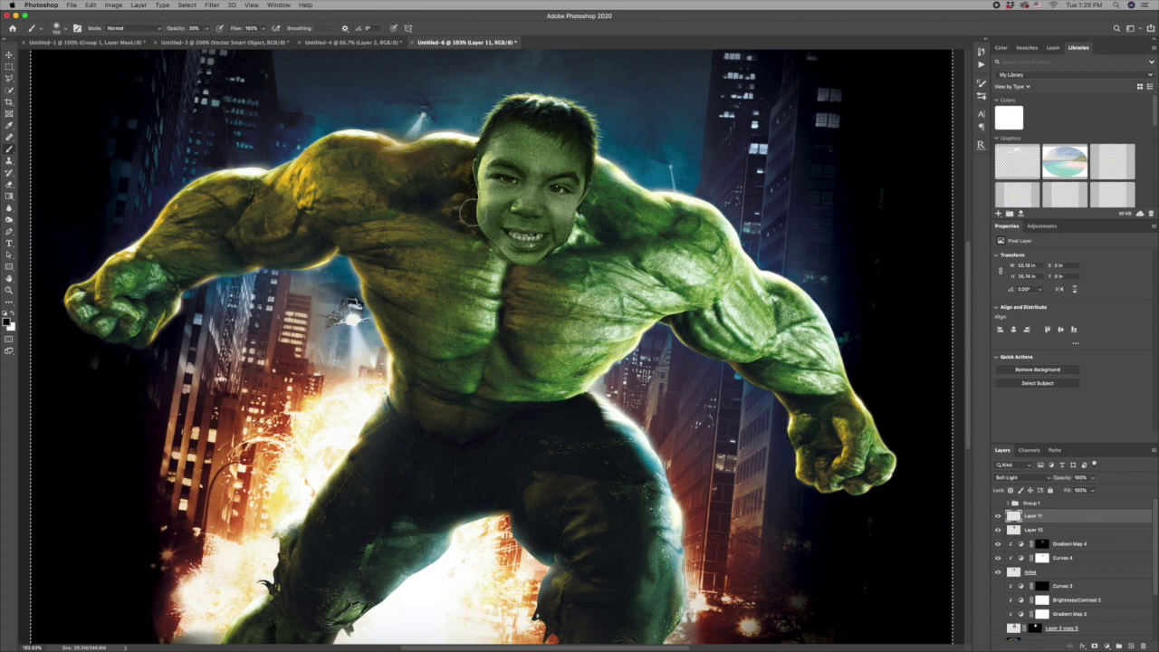
mouse_move(469, 220)
mouse_down()
mouse_move(478, 256)
mouse_move(496, 245)
mouse_move(512, 269)
mouse_move(500, 245)
mouse_move(513, 262)
mouse_move(491, 252)
mouse_move(512, 261)
mouse_move(507, 218)
mouse_move(560, 140)
mouse_move(589, 168)
mouse_move(519, 117)
mouse_move(558, 249)
mouse_up()
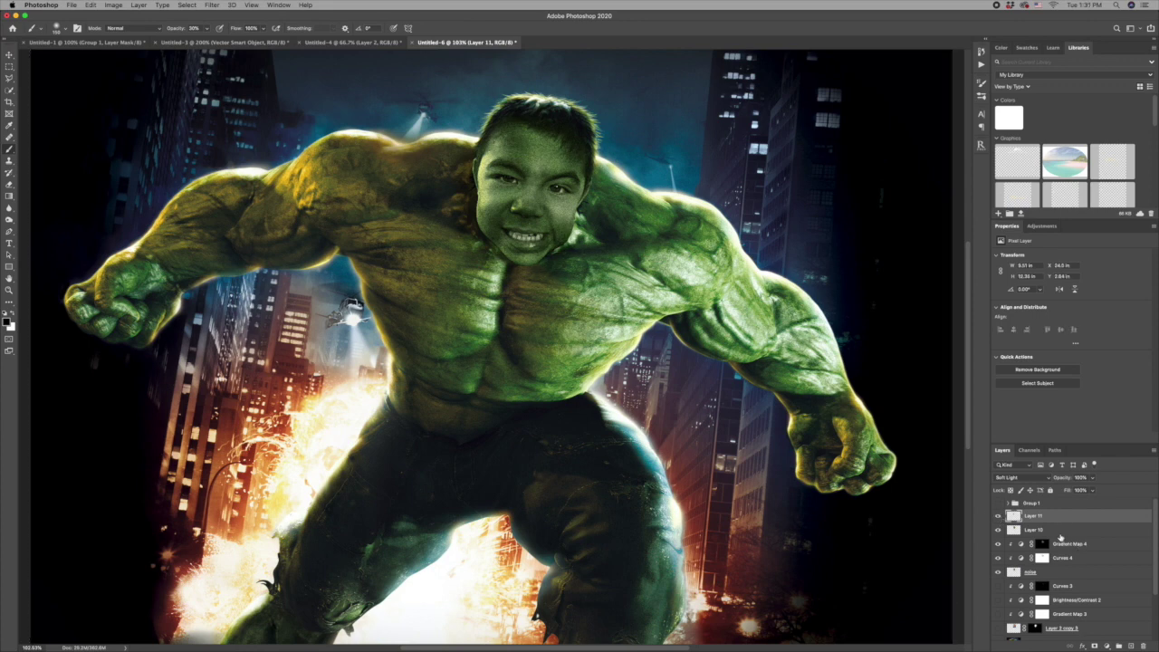
Step: Create another layer above the black shading layer and set its blend mode to Soft Light
click(1131, 646)
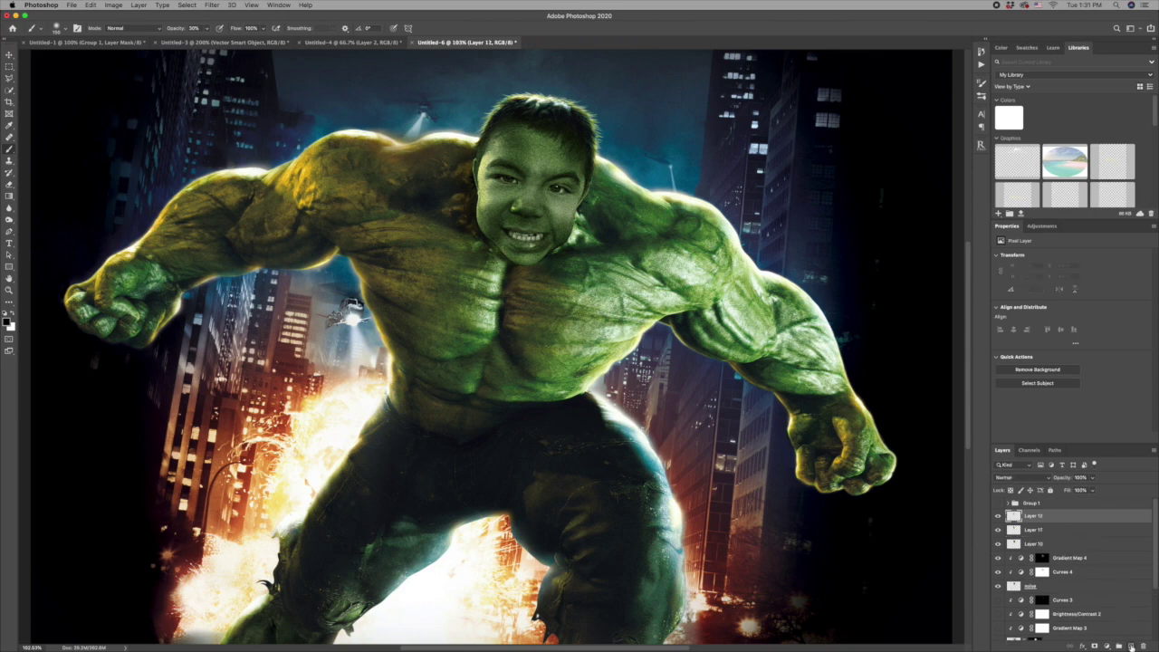
click(1025, 480)
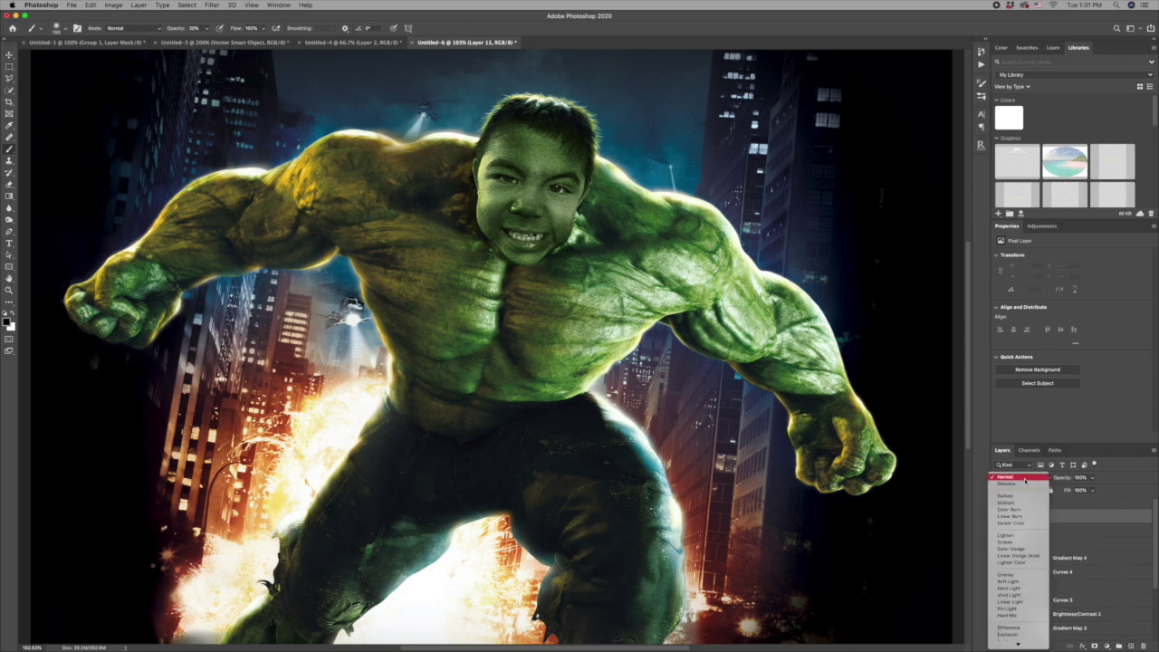
click(1028, 581)
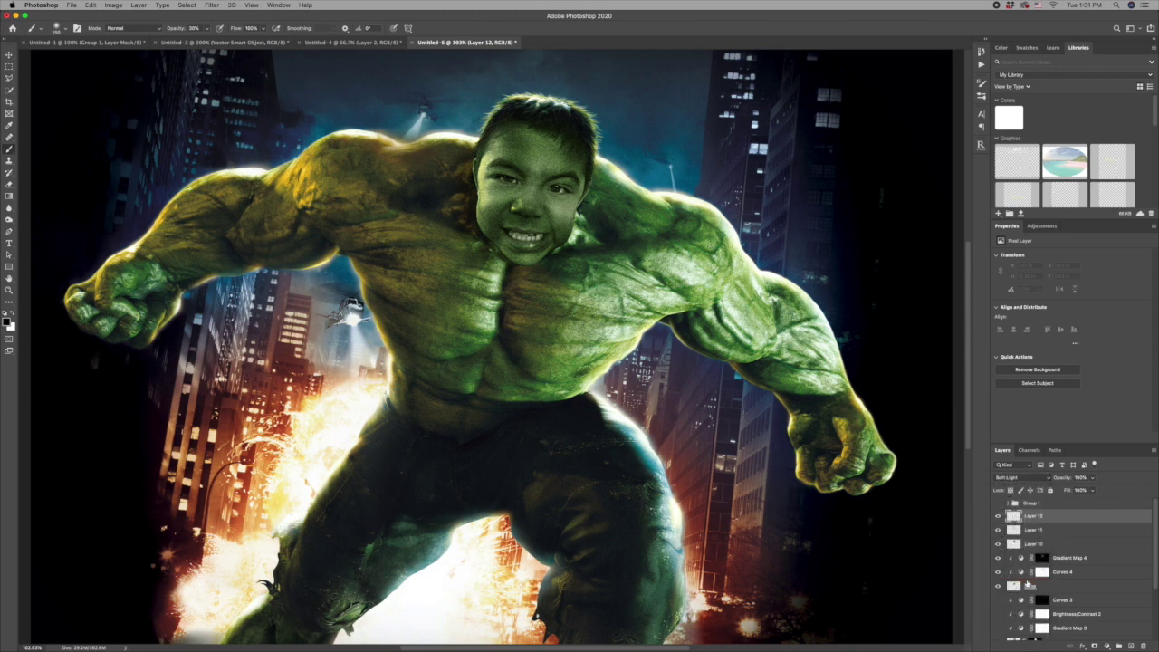
Step: Brush golden yellow sampled from the Hulk's shoulder rim onto the face's sides, and mask the layer to the face
key(i)
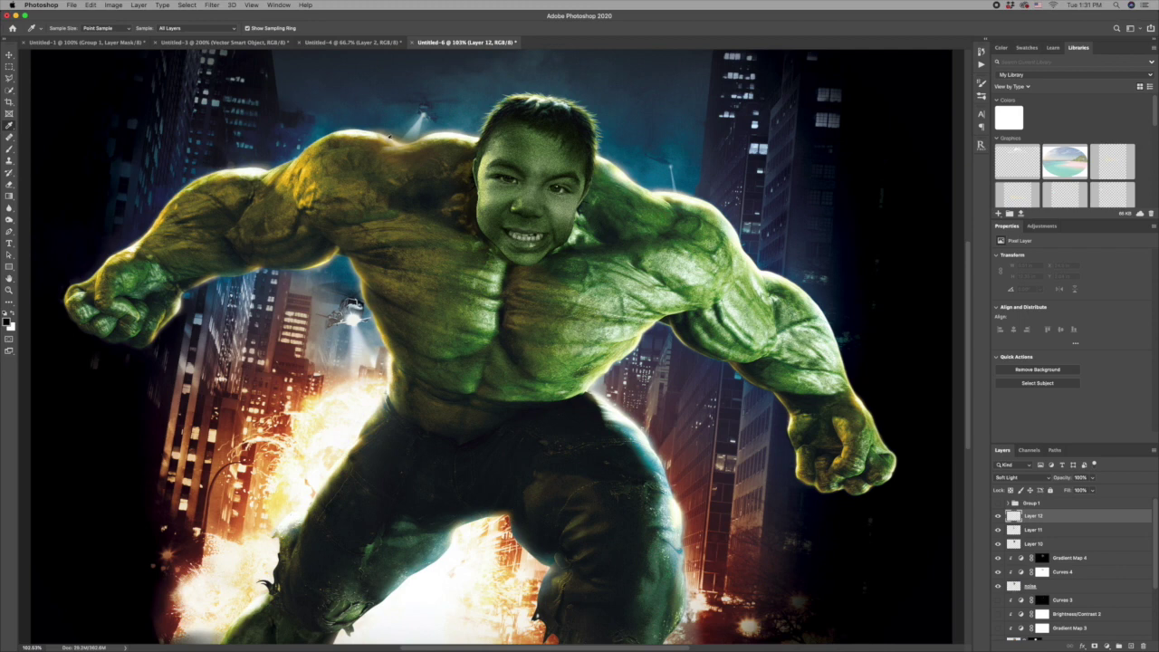
click(388, 136)
key(b)
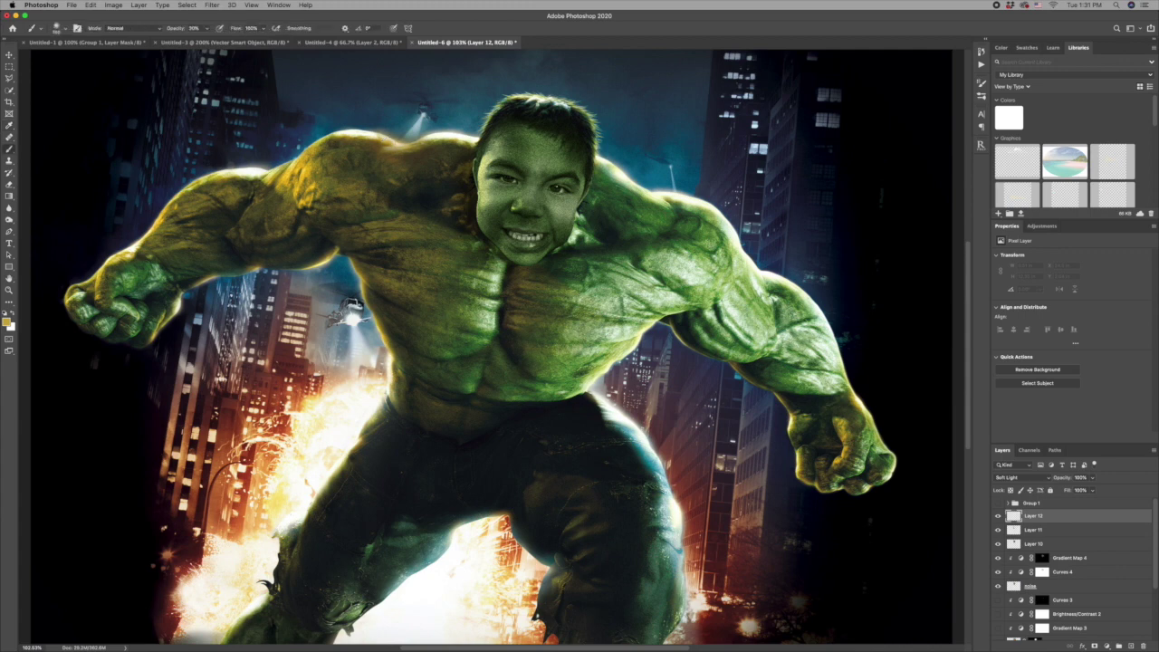
mouse_move(504, 131)
mouse_down()
mouse_move(500, 154)
mouse_move(467, 170)
mouse_move(525, 129)
mouse_move(471, 165)
mouse_move(466, 201)
mouse_move(496, 227)
mouse_move(480, 237)
mouse_up()
mouse_move(504, 113)
mouse_down()
mouse_move(485, 176)
mouse_move(483, 231)
mouse_move(529, 276)
mouse_up()
mouse_move(586, 186)
mouse_down()
mouse_move(570, 136)
mouse_move(566, 150)
mouse_move(598, 181)
mouse_move(593, 225)
mouse_up()
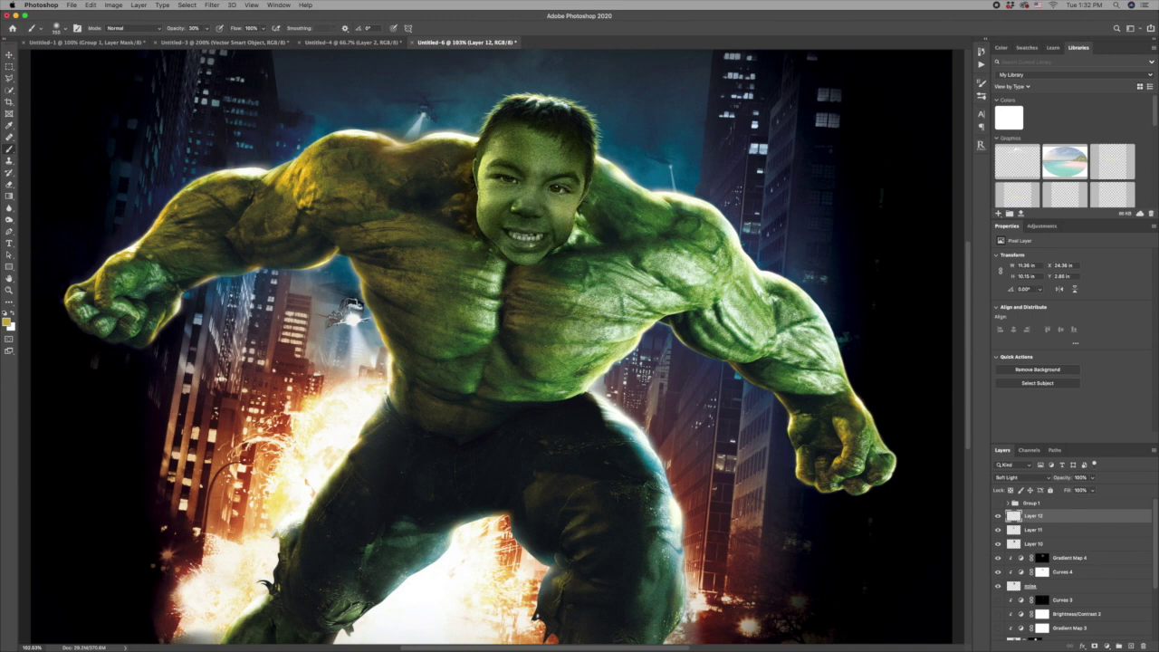
alt+click(1106, 645)
Step: Add a Curves adjustment clipped above Gradient Map 4, pull its midtones down and raise the upper tones, and compare with it hidden
click(1072, 561)
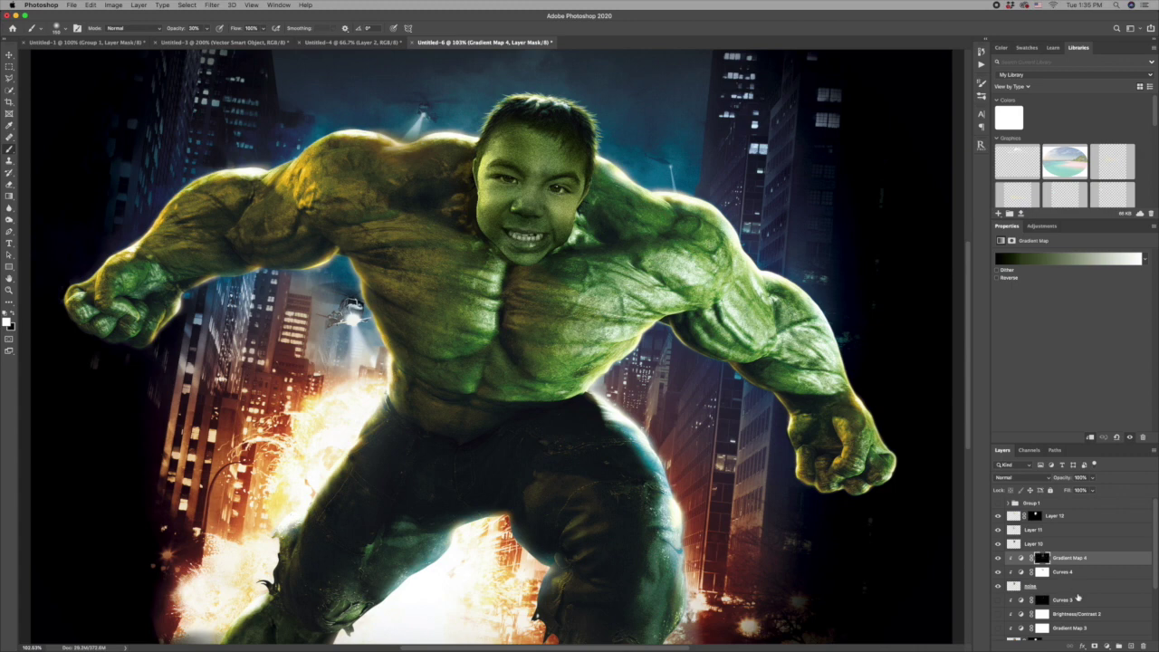
click(1107, 645)
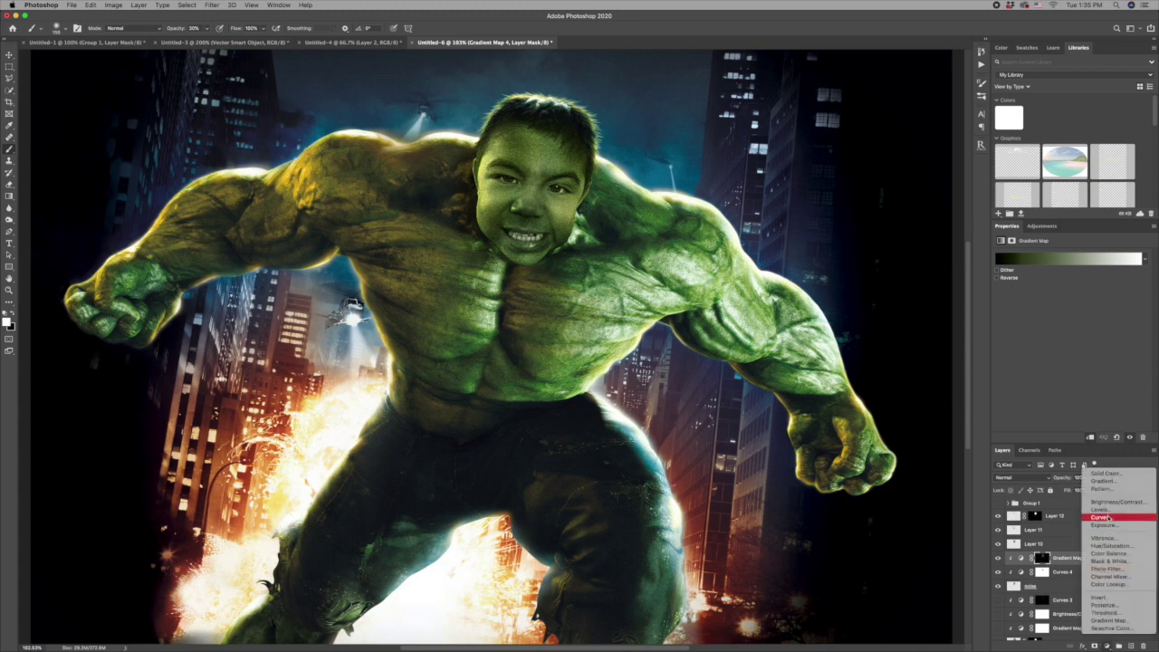
click(1108, 517)
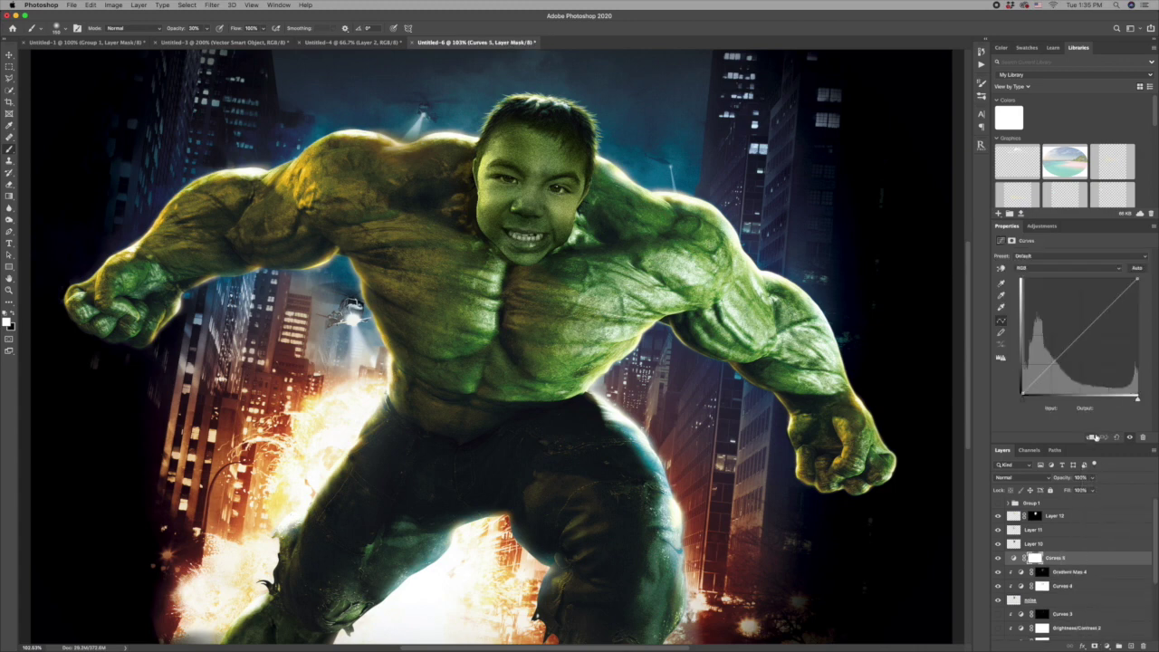
click(1092, 438)
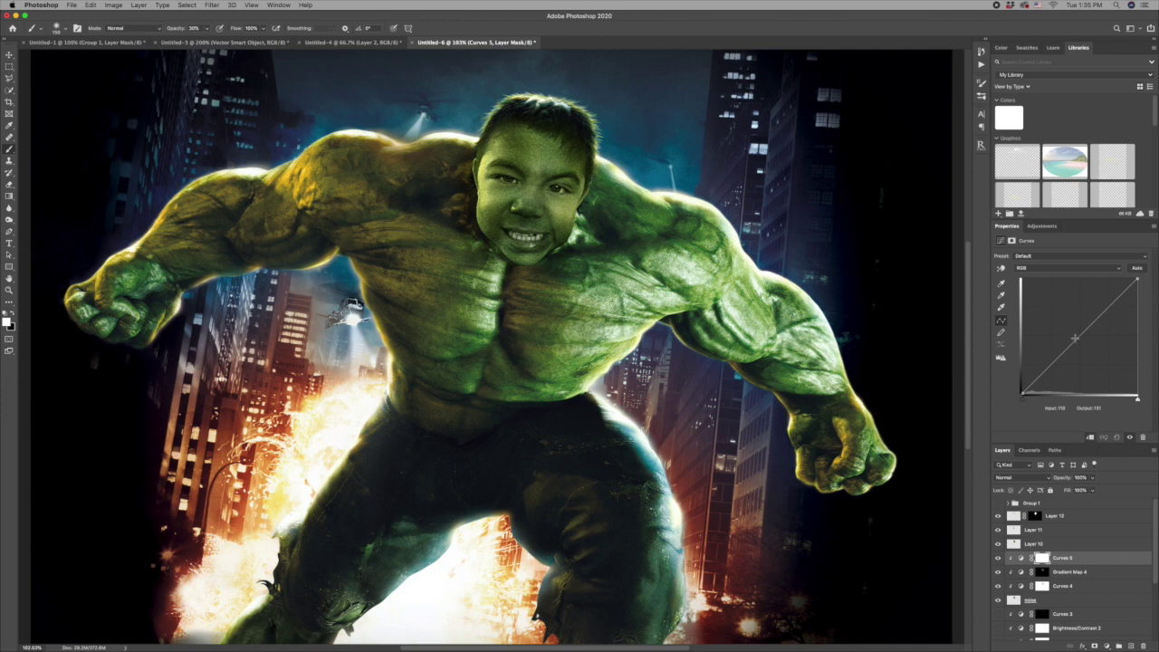
drag(1074, 341, 1080, 360)
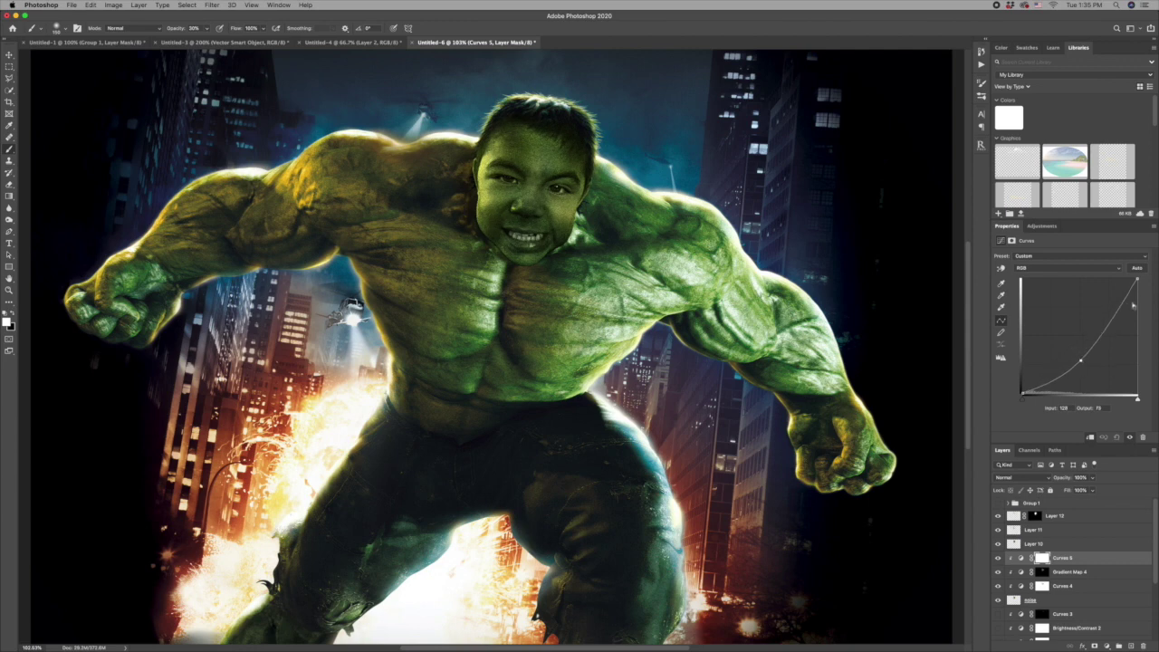
drag(1114, 317, 1107, 311)
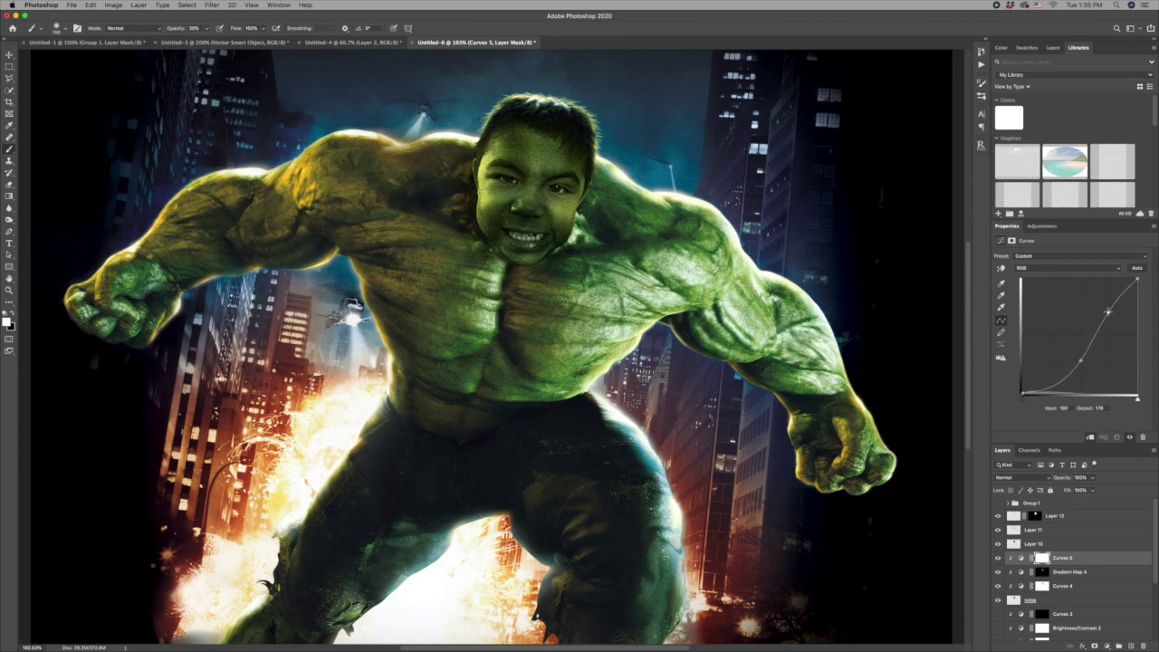
drag(1081, 361, 1072, 363)
click(998, 559)
click(998, 558)
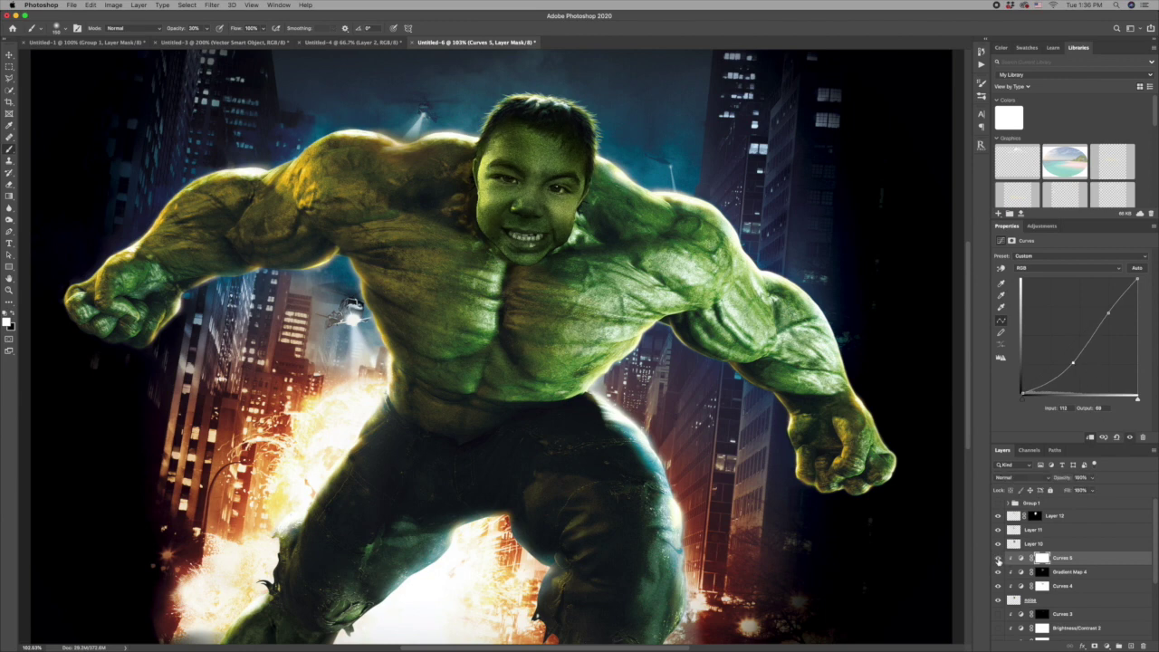
Step: Brush black on the new Curves adjustment's mask to reduce its darkening on part of the face
click(1041, 559)
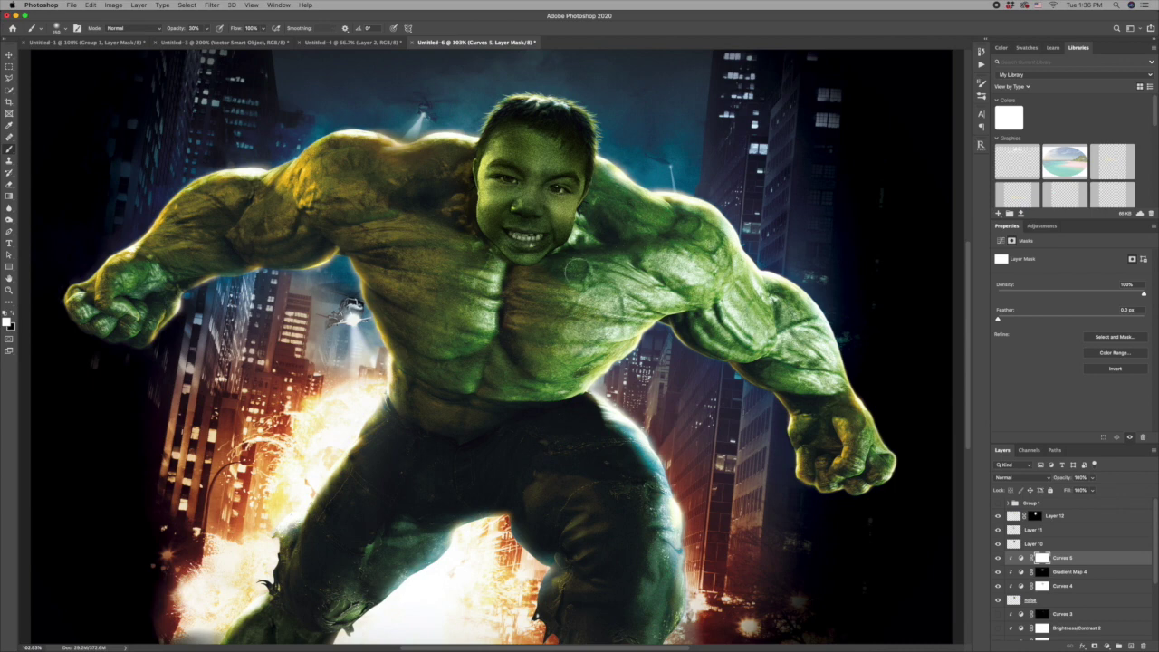
key(x)
alt+click(512, 181)
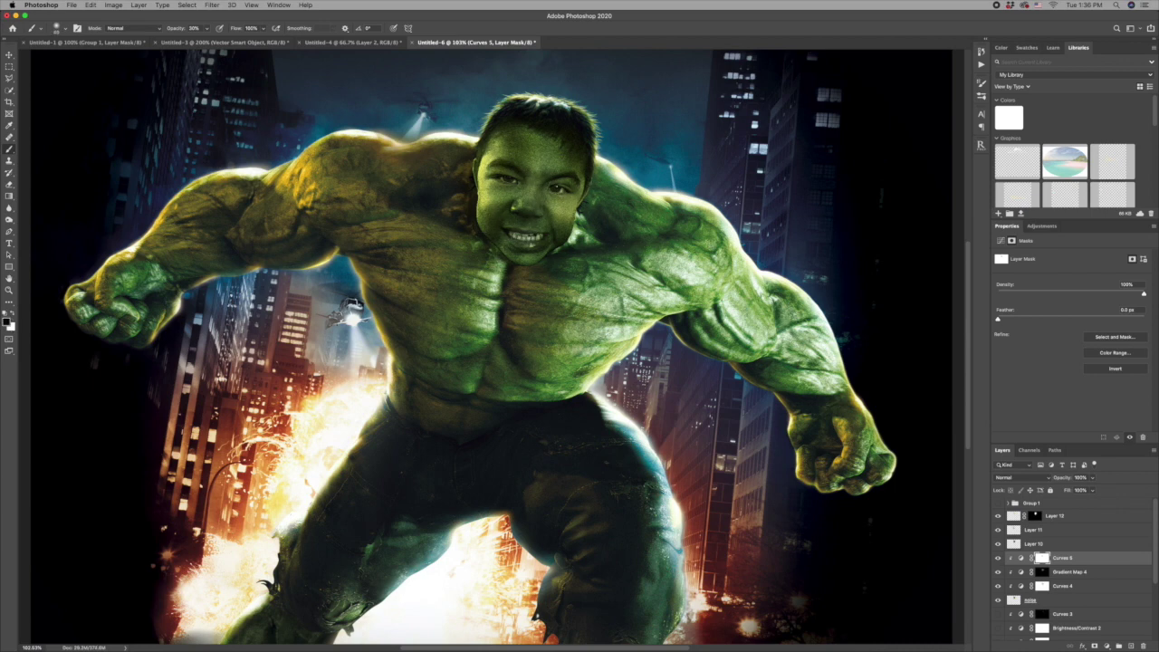
Step: Add a new layer above the yellow glow layer and paint both irises bright green, #7fd42c
click(1055, 515)
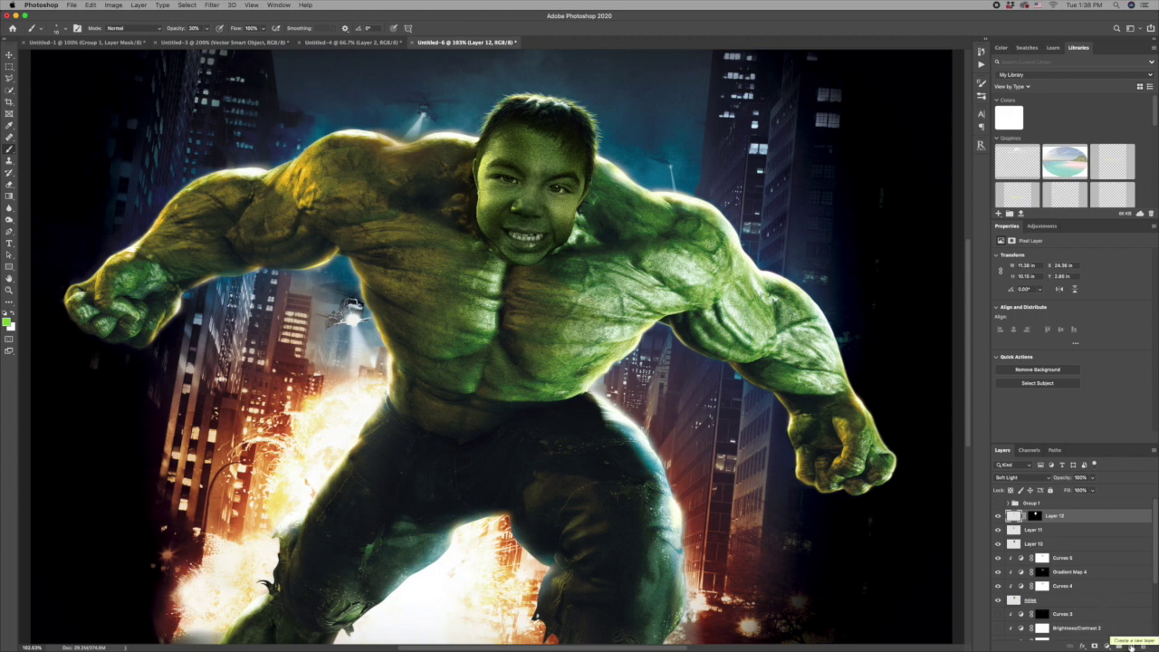
click(1129, 646)
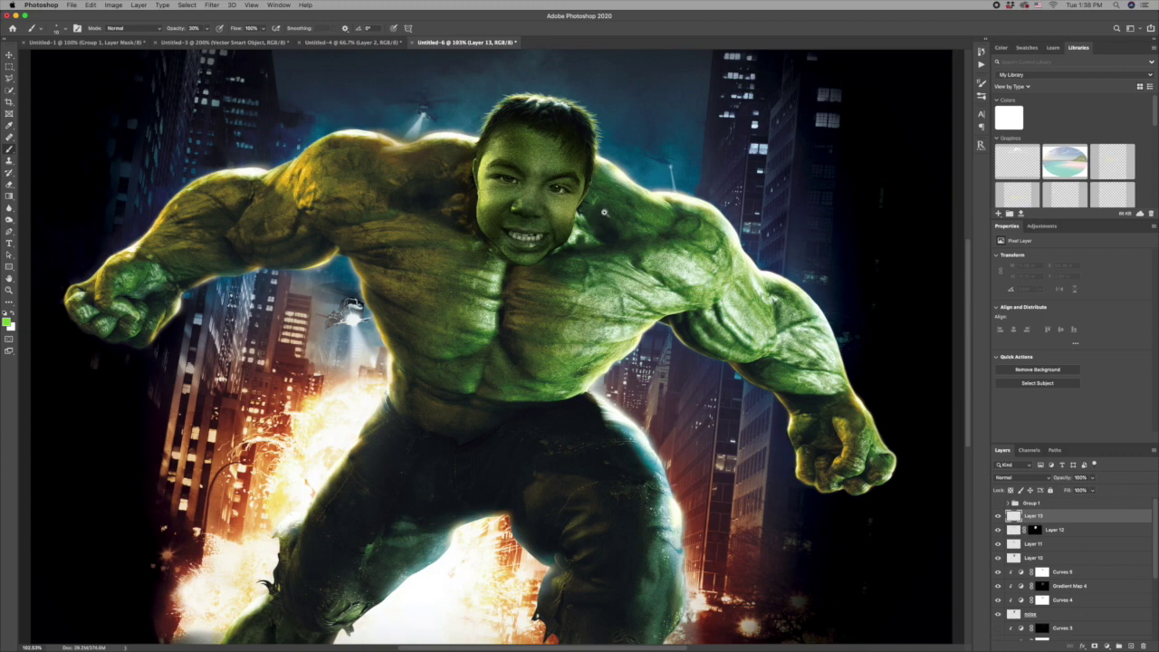
scroll(534, 184, up, 8)
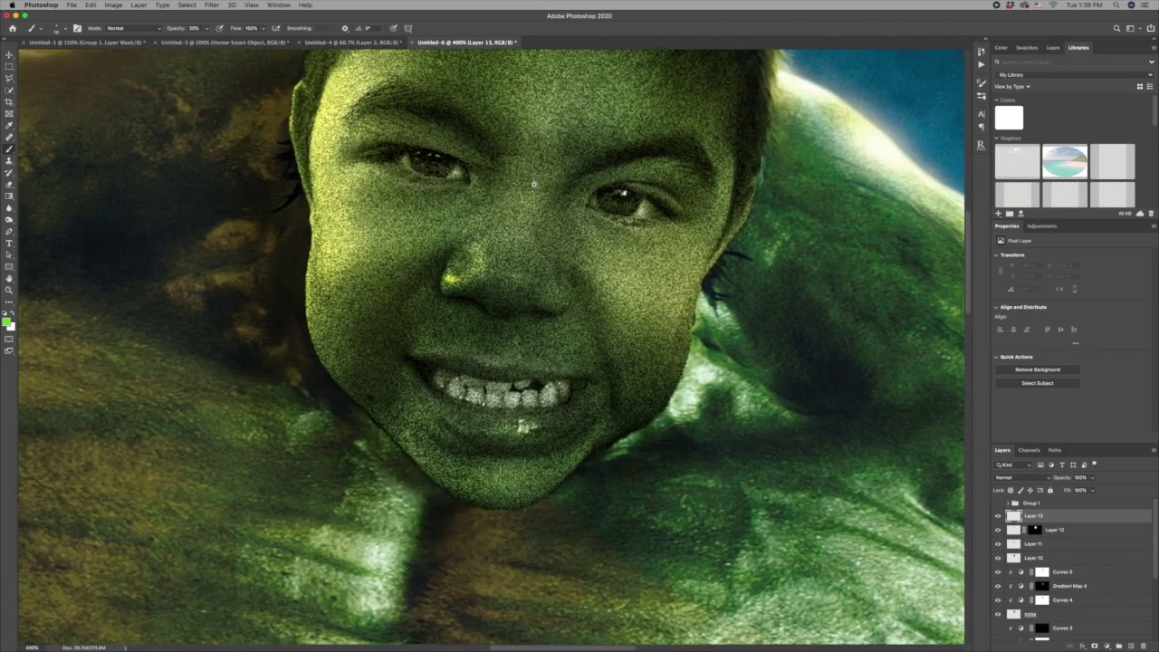
scroll(534, 184, up, 1)
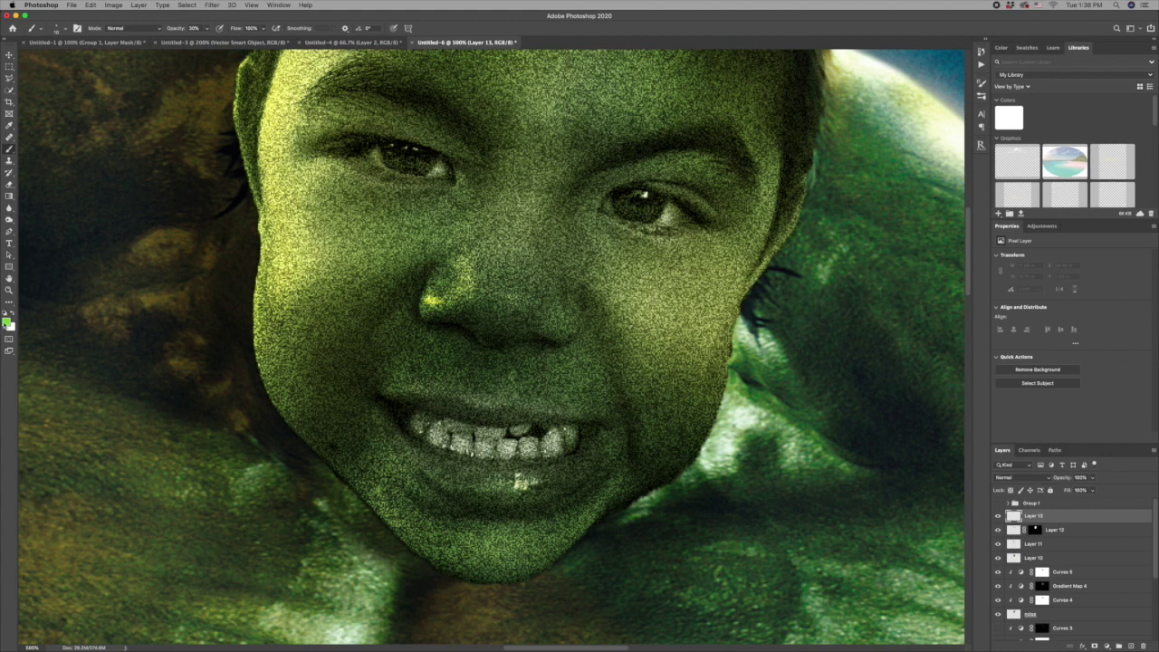
click(9, 320)
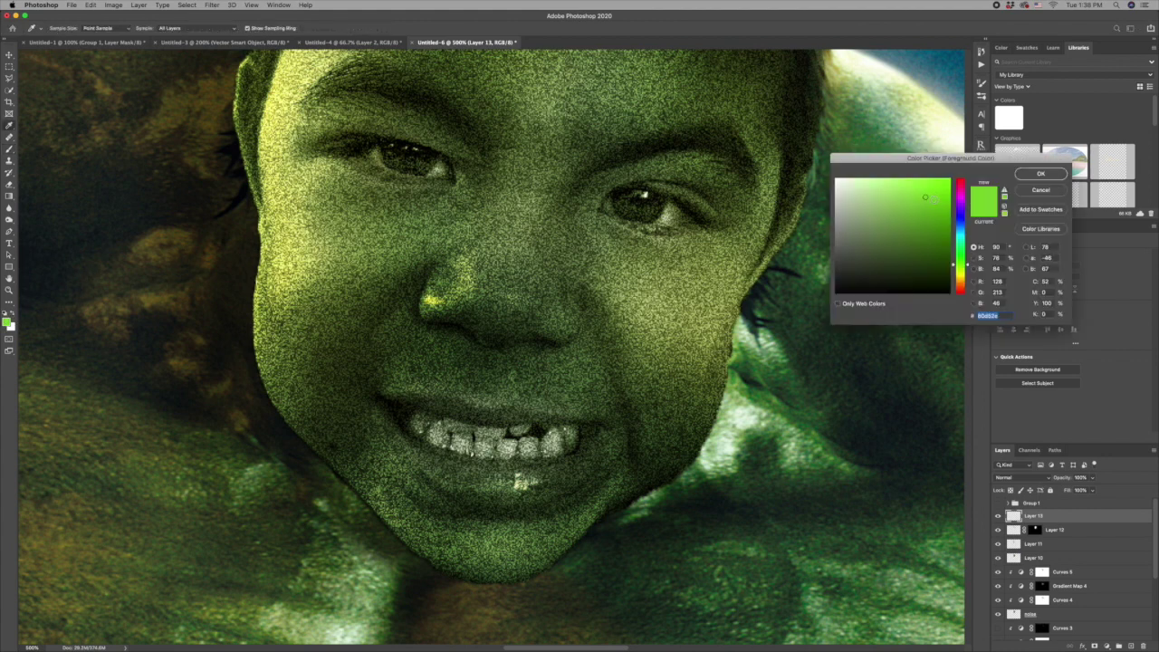
click(926, 198)
click(1041, 174)
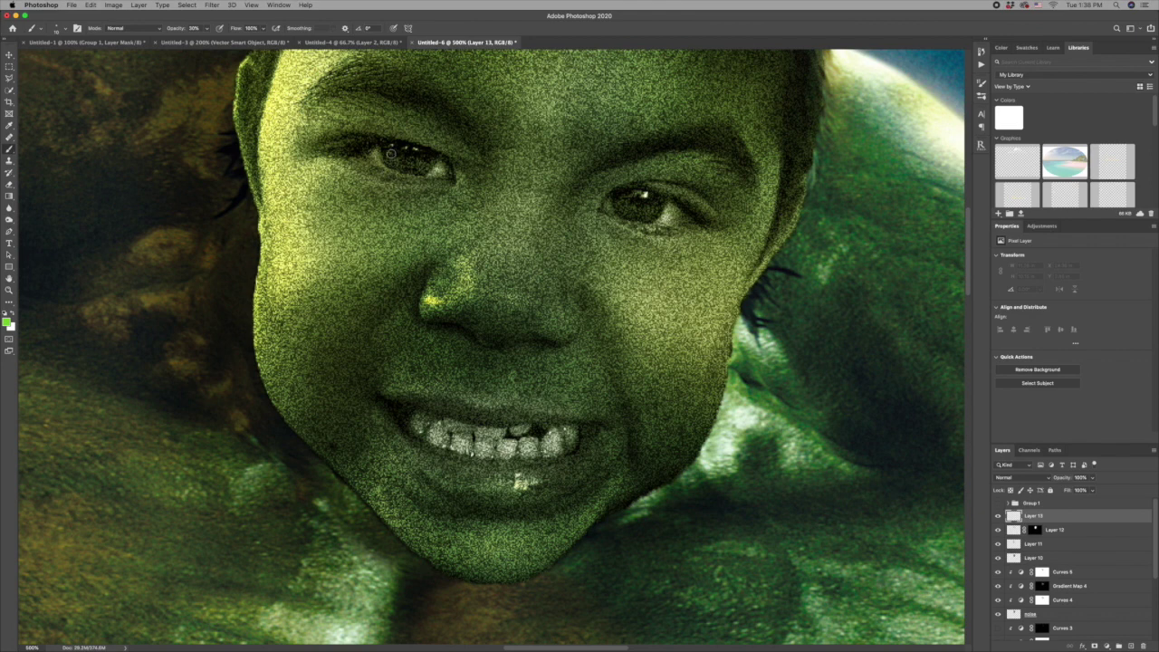
drag(391, 155, 426, 163)
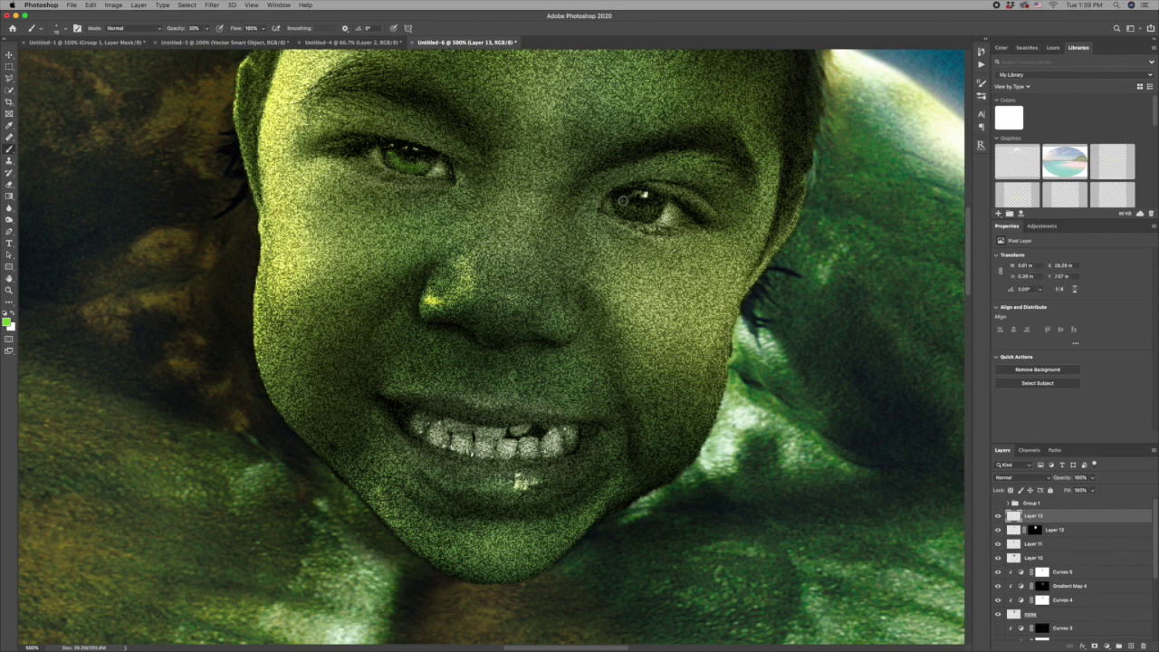
drag(627, 206, 656, 204)
Step: Change the brush color to a light yellow
click(8, 322)
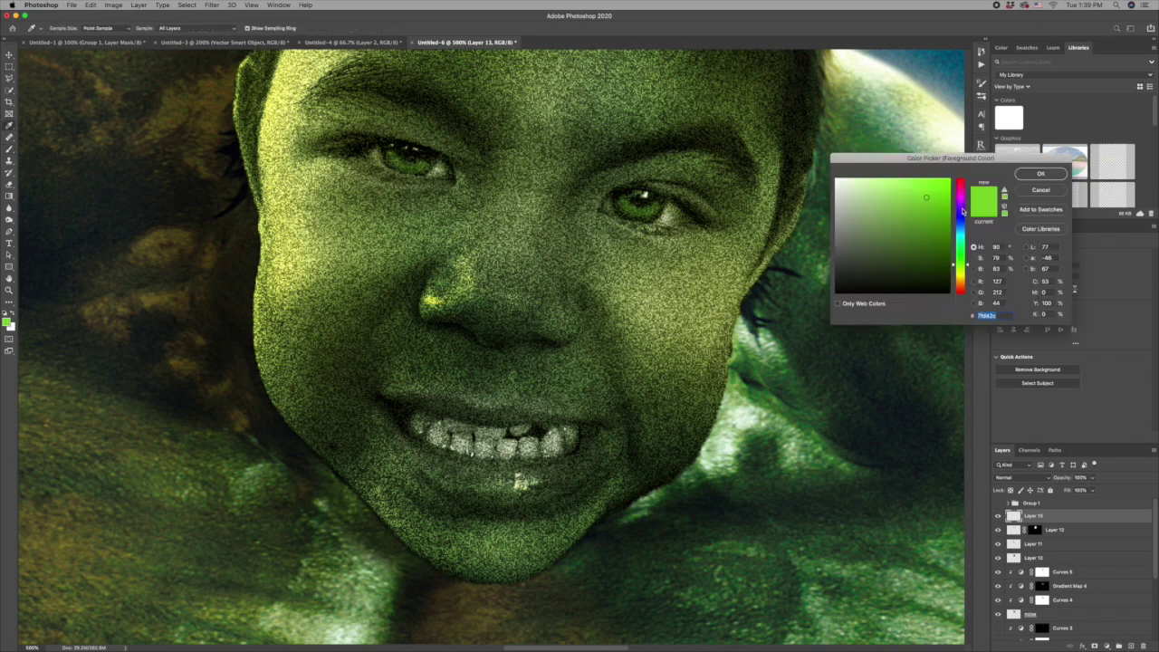
drag(953, 264, 961, 275)
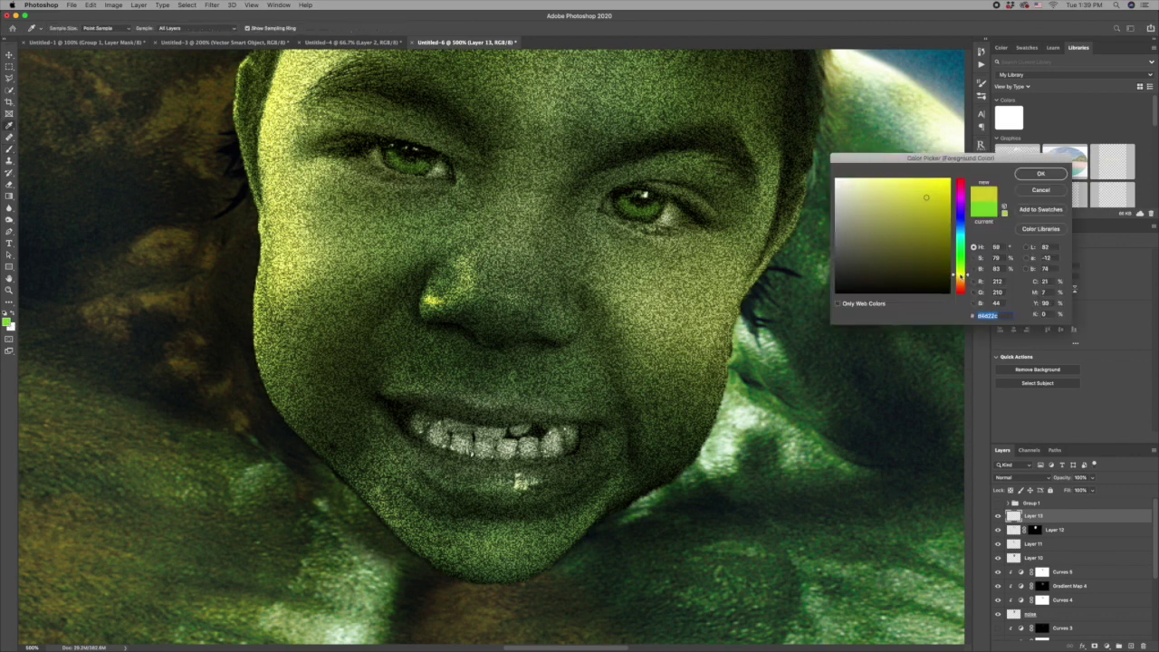
click(898, 188)
click(1036, 174)
key(b)
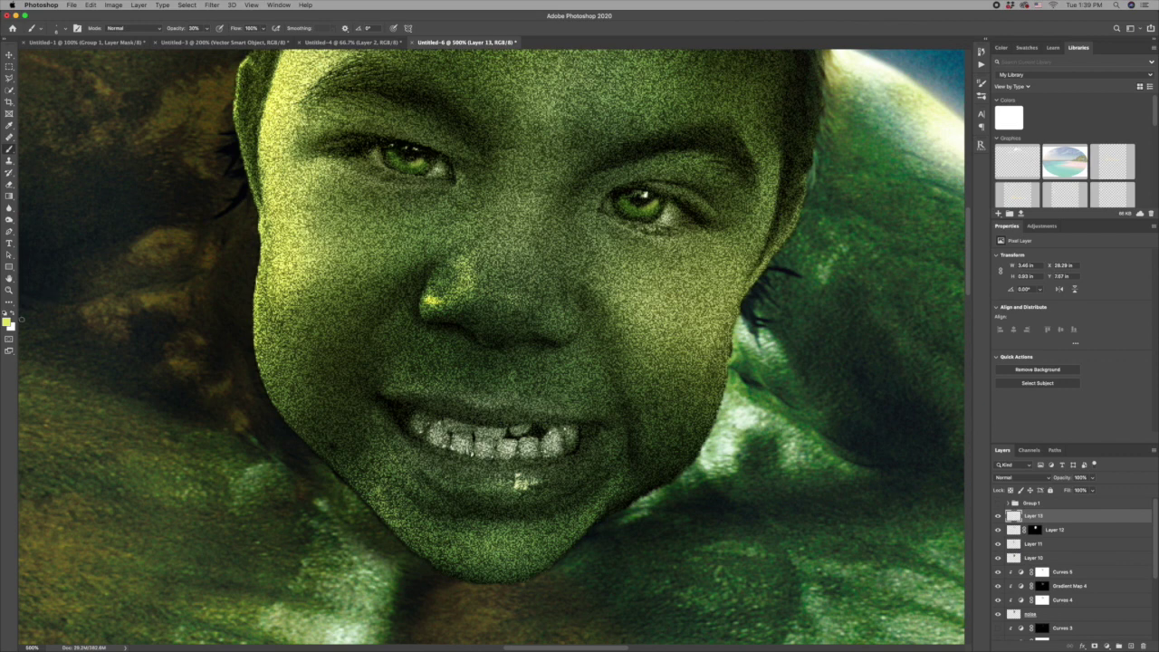
Step: Switch the brush color to a brighter green and paint over both irises on the eye color layer
click(7, 322)
click(960, 266)
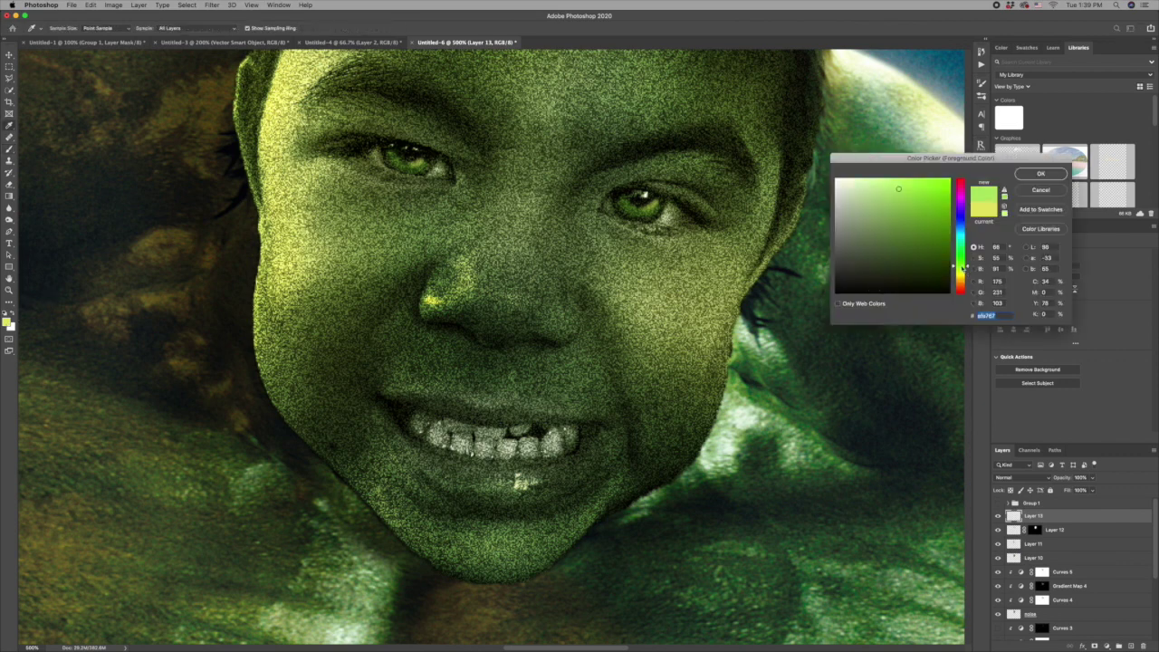
click(1041, 174)
drag(648, 205, 629, 204)
drag(395, 161, 418, 160)
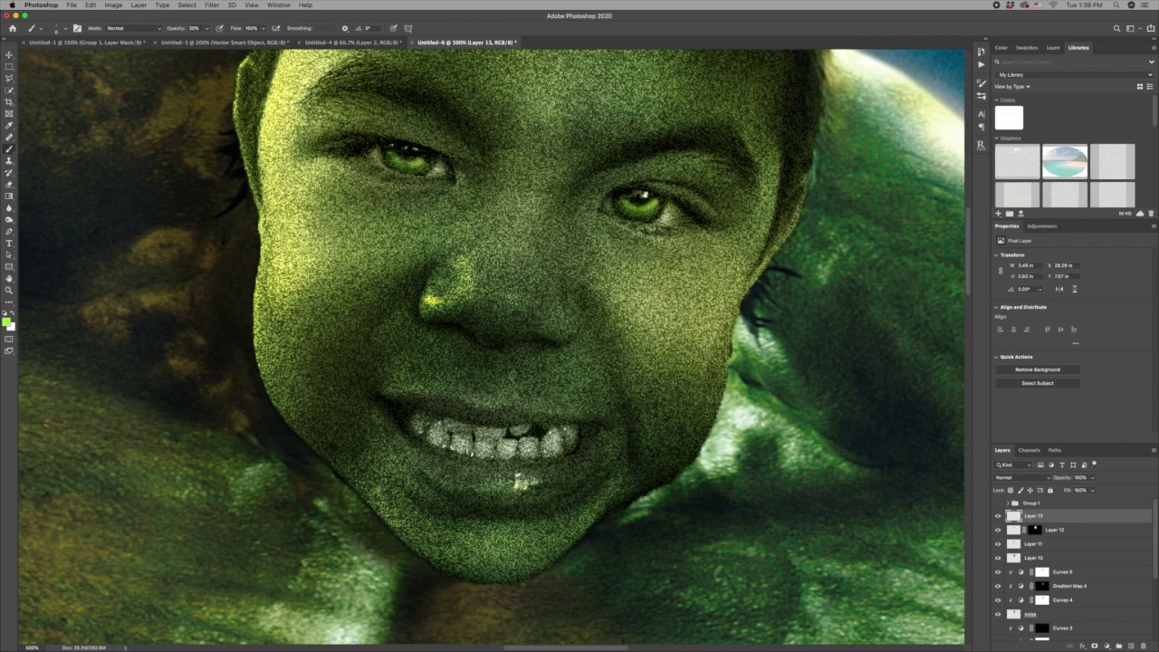
Step: Load the face selection from Layer 12's mask and copy the merged face onto a new layer at the top
key(super+0)
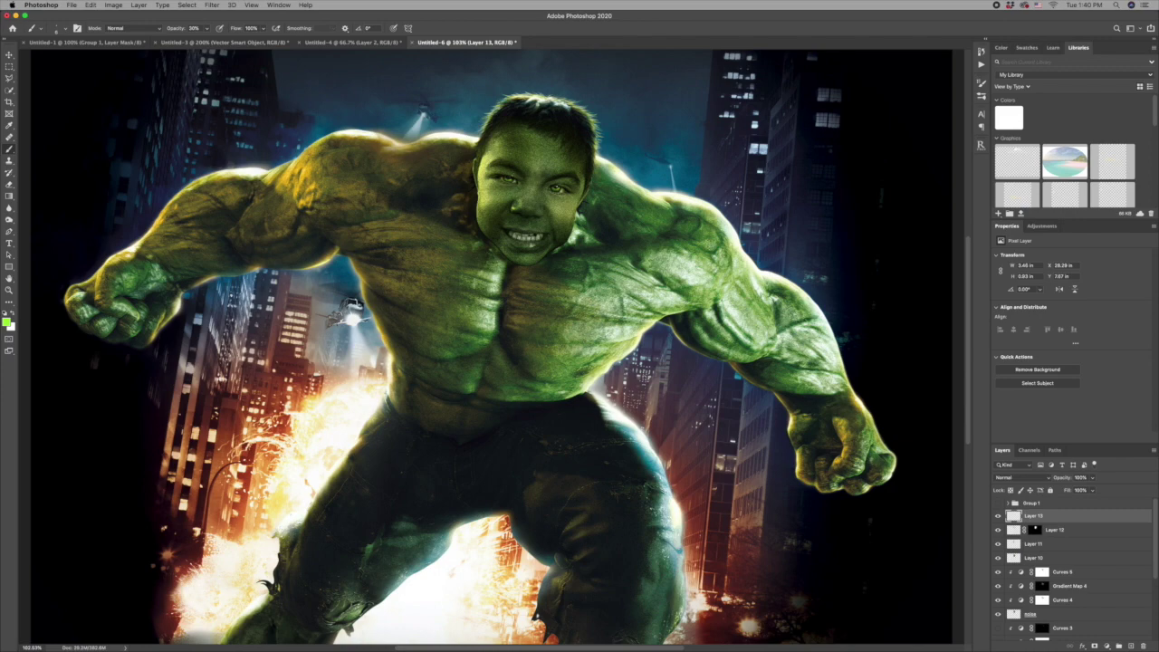
scroll(512, 175, up, 4)
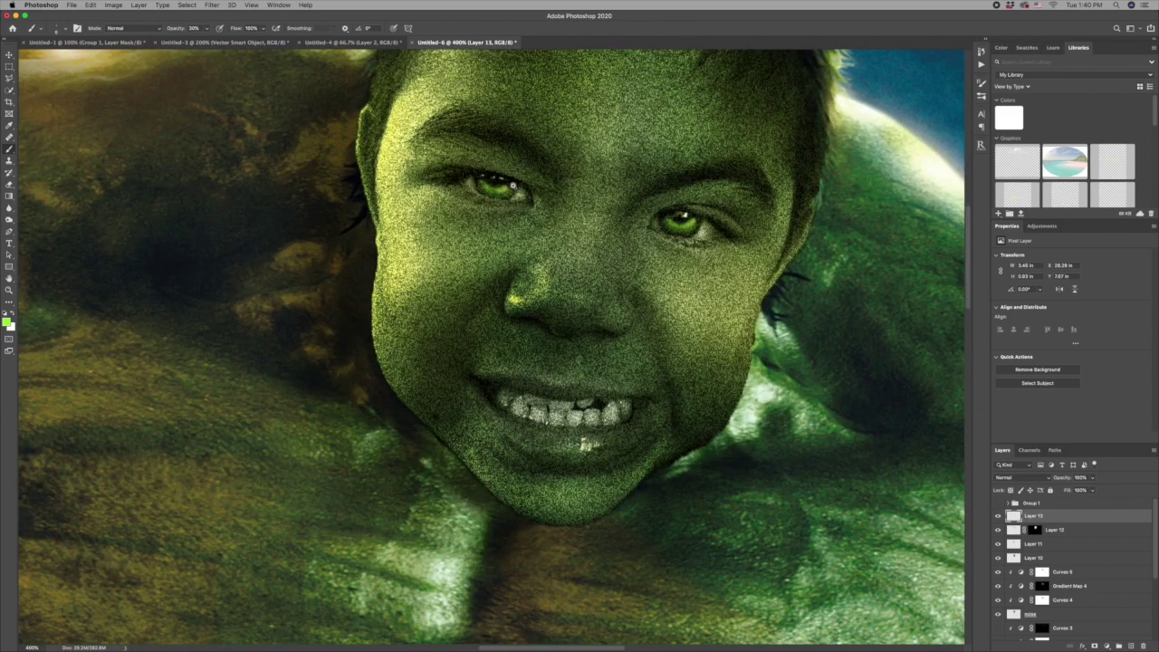
scroll(561, 181, up, 1)
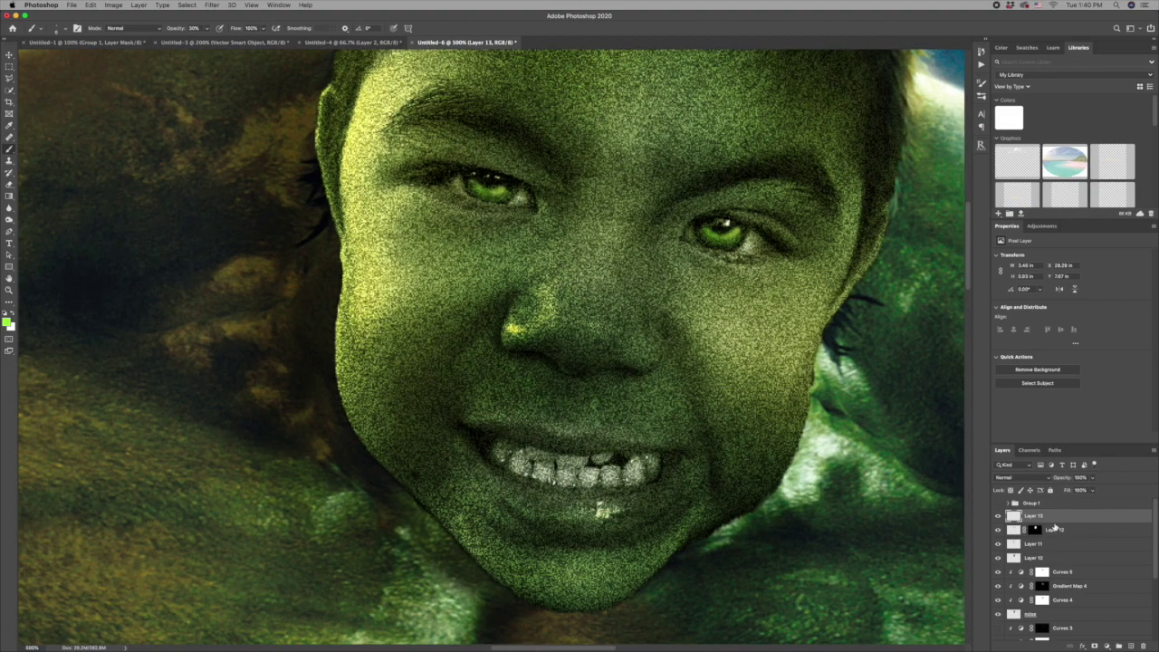
super+click(1035, 530)
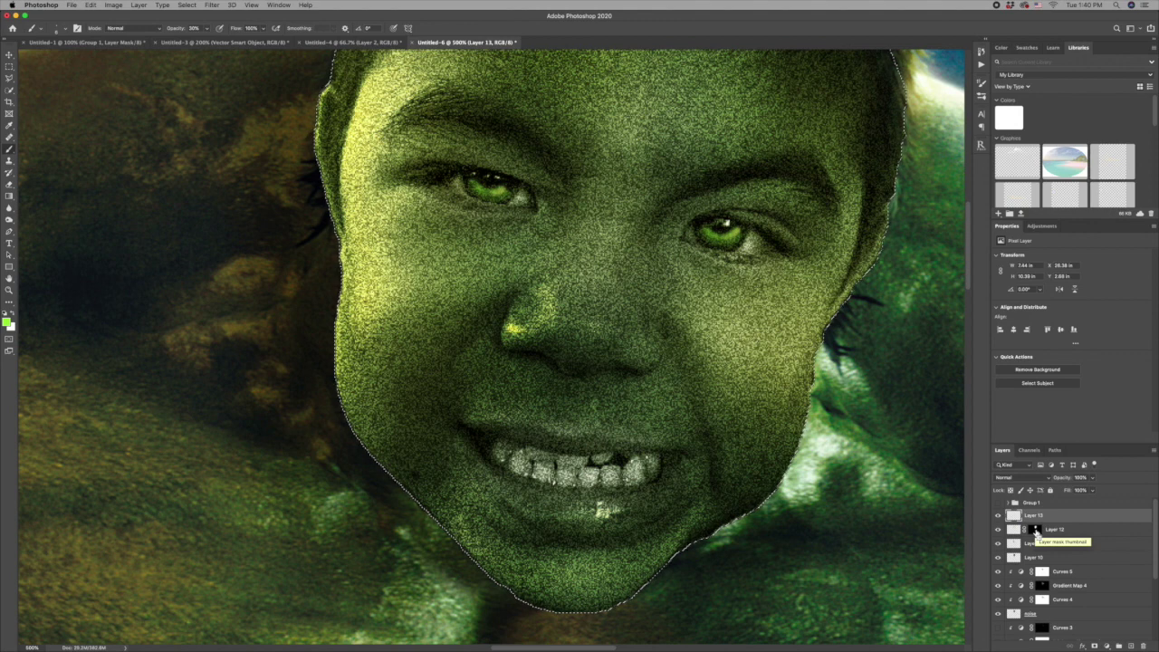
key(super+j)
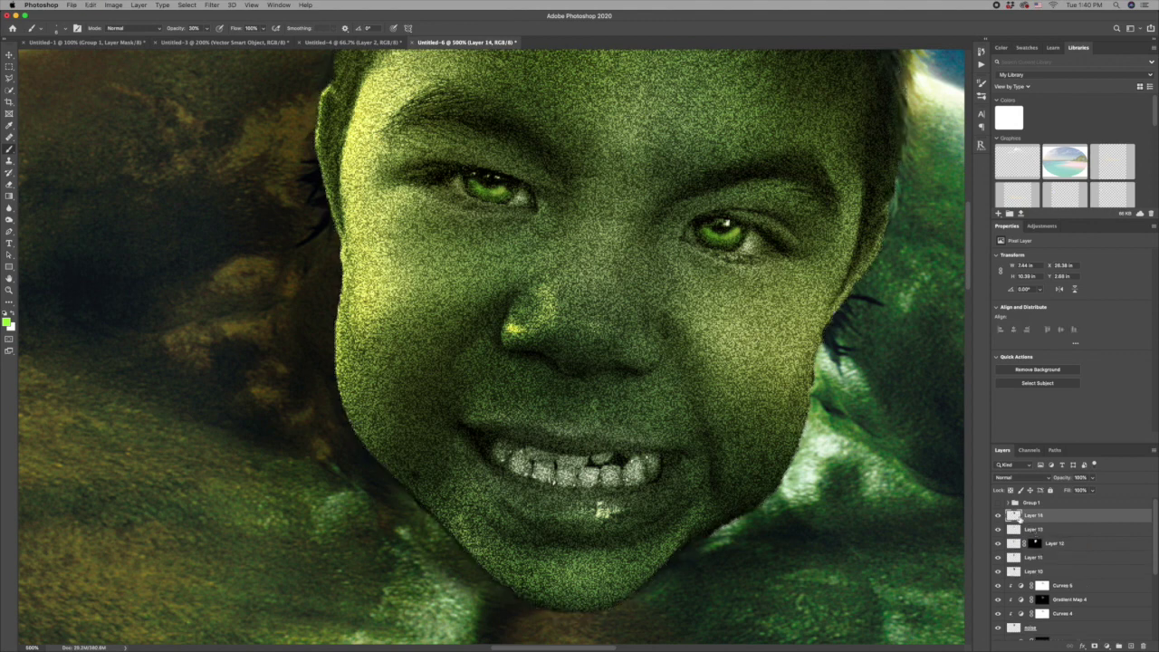
key(s)
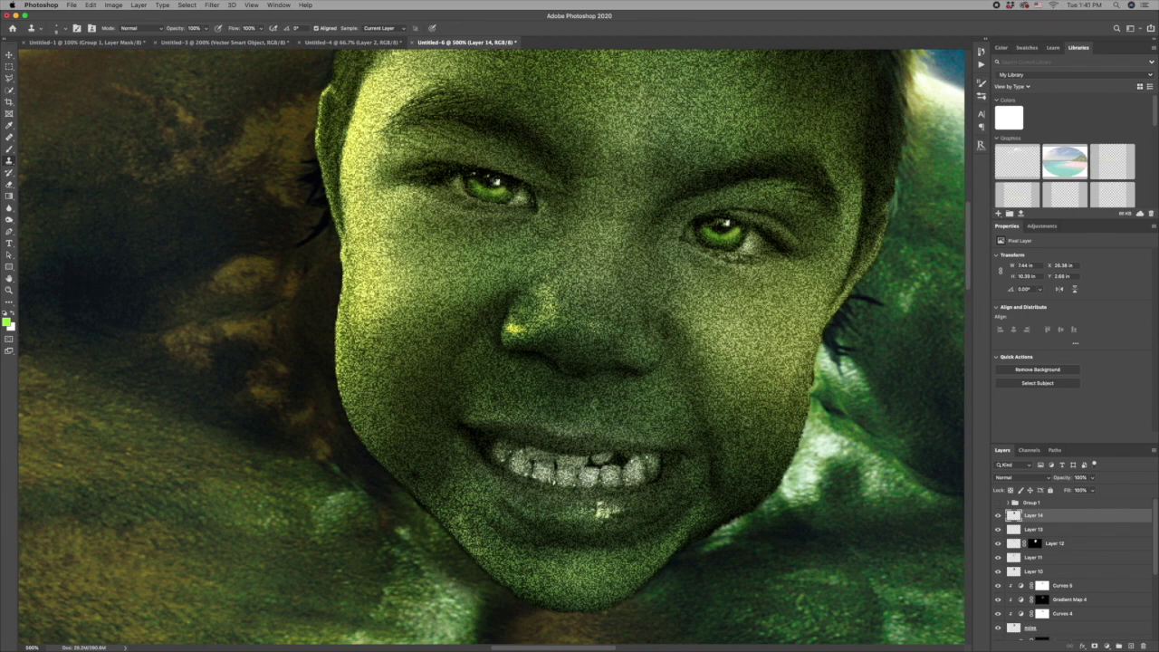
key(super+0)
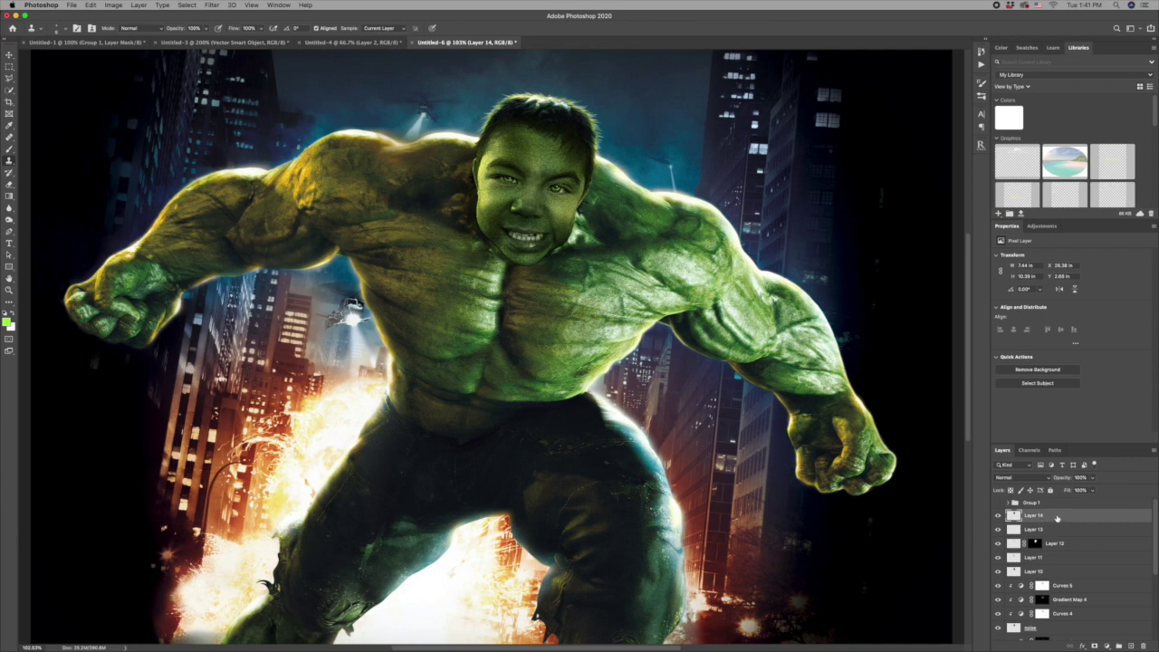
Step: Duplicate the merged face layer and apply a Gaussian Blur of 1.3 pixels to the copy
drag(1056, 518, 1130, 645)
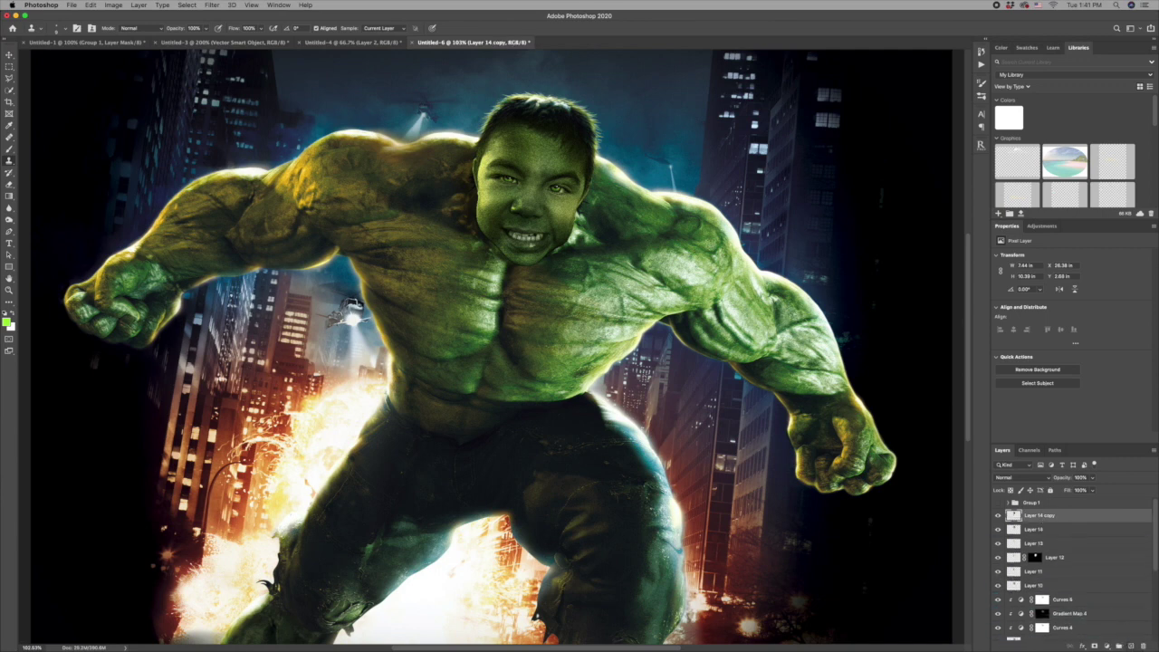
click(213, 6)
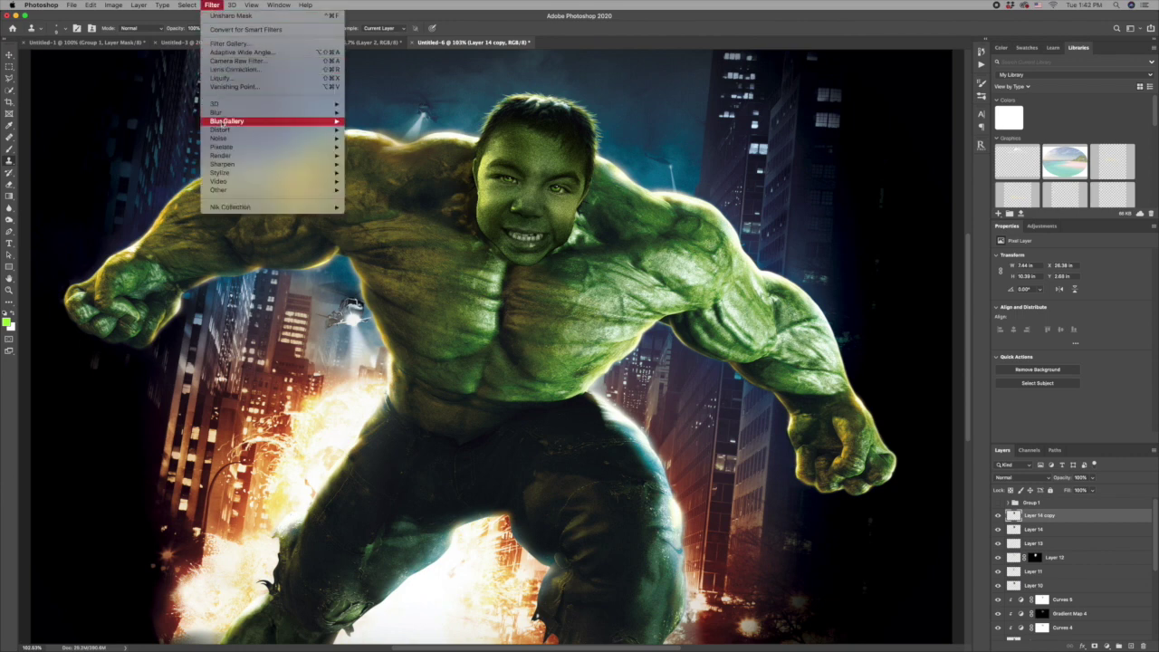
mouse_move(225, 117)
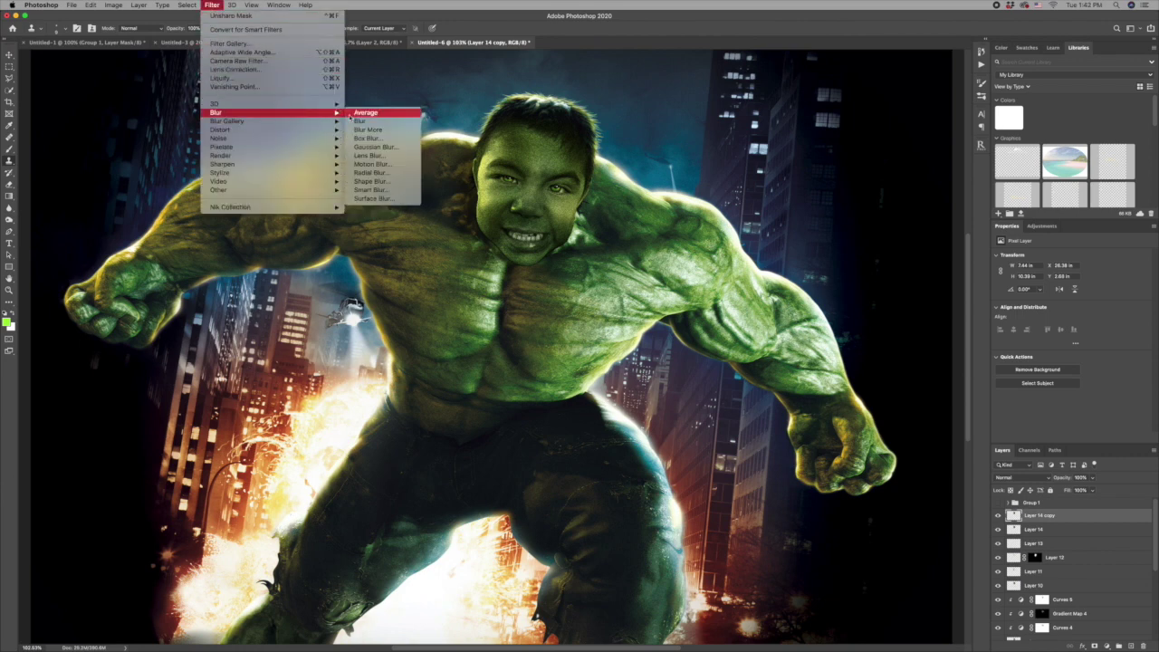
click(373, 146)
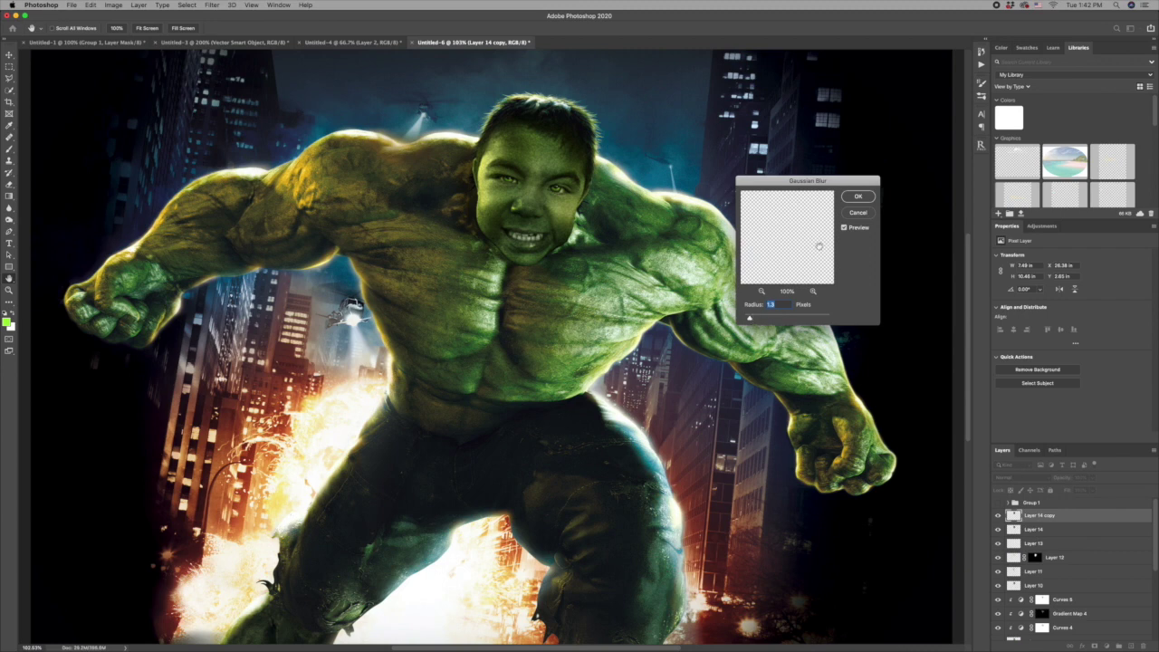
click(858, 197)
Step: Add a white mask to the blurred face copy and brush black on it over the nose and mouth
key(s)
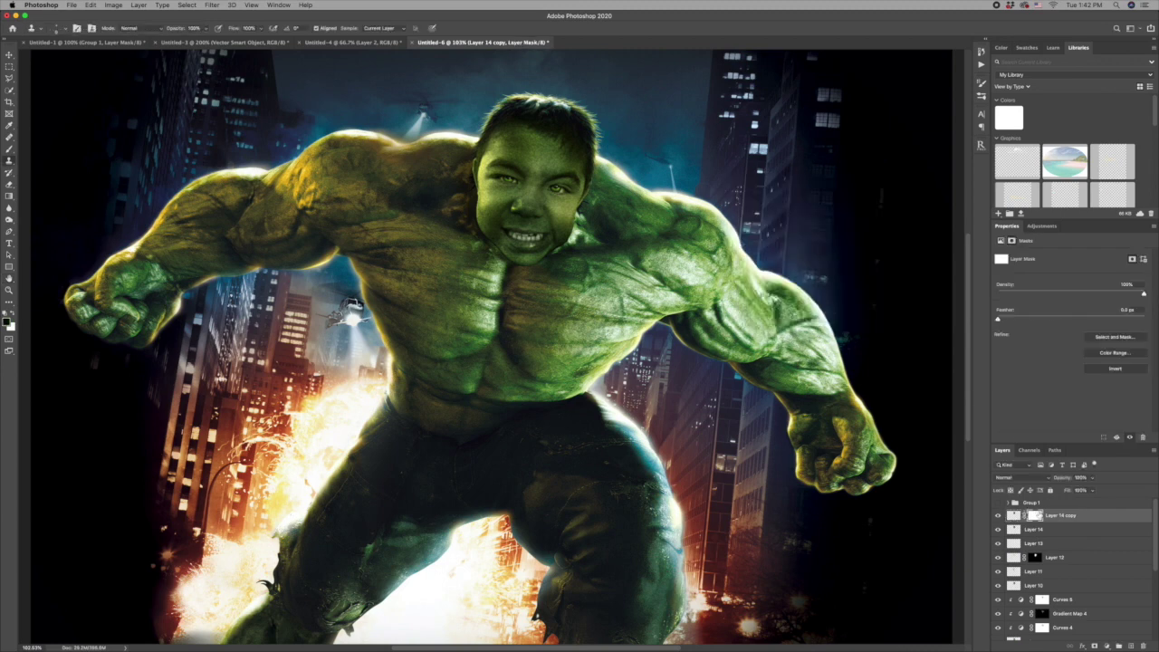
key(b)
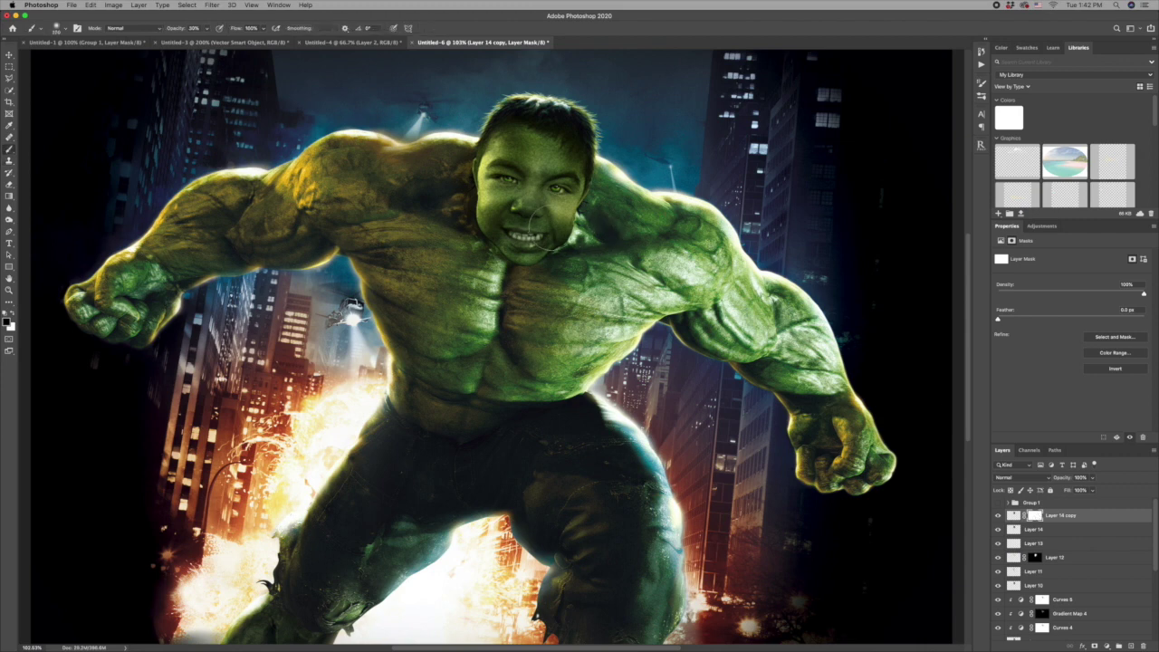
mouse_move(535, 198)
mouse_down()
mouse_move(506, 171)
mouse_move(561, 190)
mouse_move(519, 213)
mouse_move(533, 240)
mouse_move(514, 229)
mouse_move(542, 241)
mouse_move(513, 189)
mouse_move(497, 210)
mouse_move(549, 226)
mouse_move(506, 219)
mouse_move(533, 171)
mouse_move(521, 153)
mouse_move(555, 145)
mouse_move(523, 164)
mouse_move(571, 167)
mouse_move(528, 281)
mouse_move(538, 214)
mouse_up()
Step: Add a new layer above the blurred copy and mask it to the face using Layer 12's mask selection
click(1134, 646)
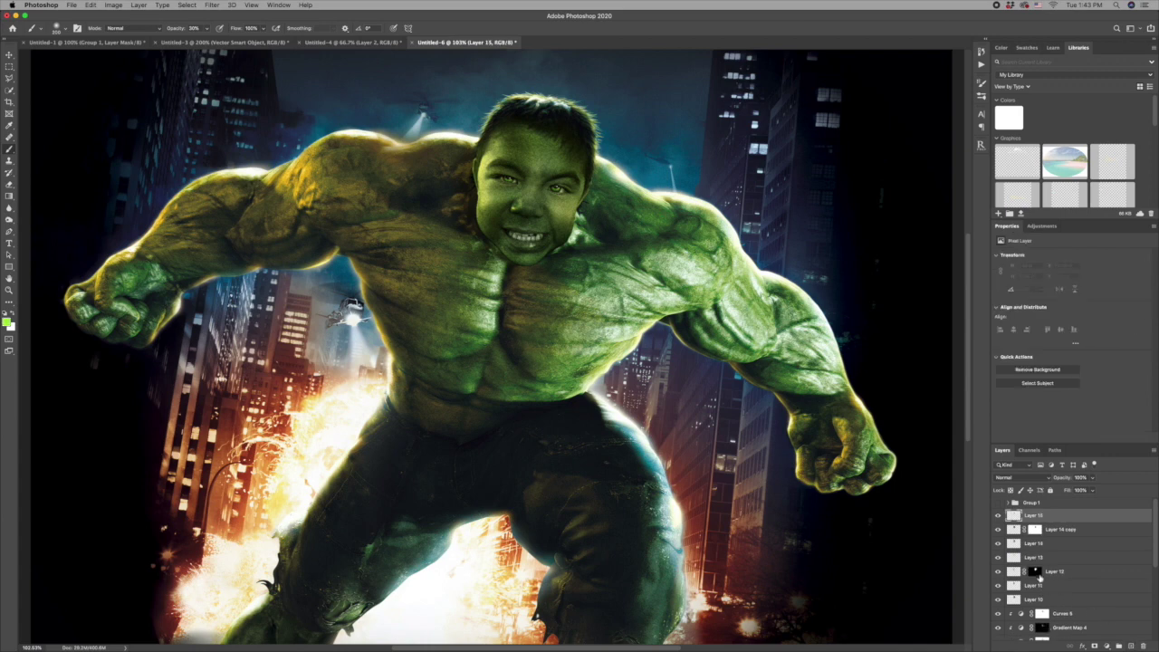
ctrl+click(1034, 572)
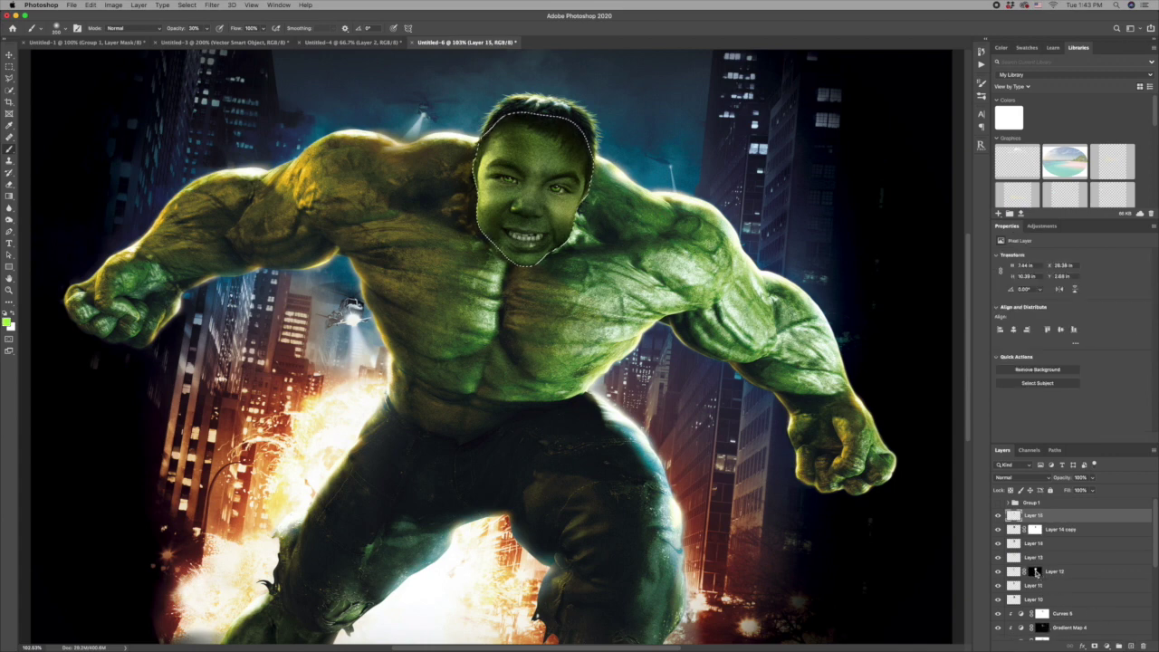
click(1094, 646)
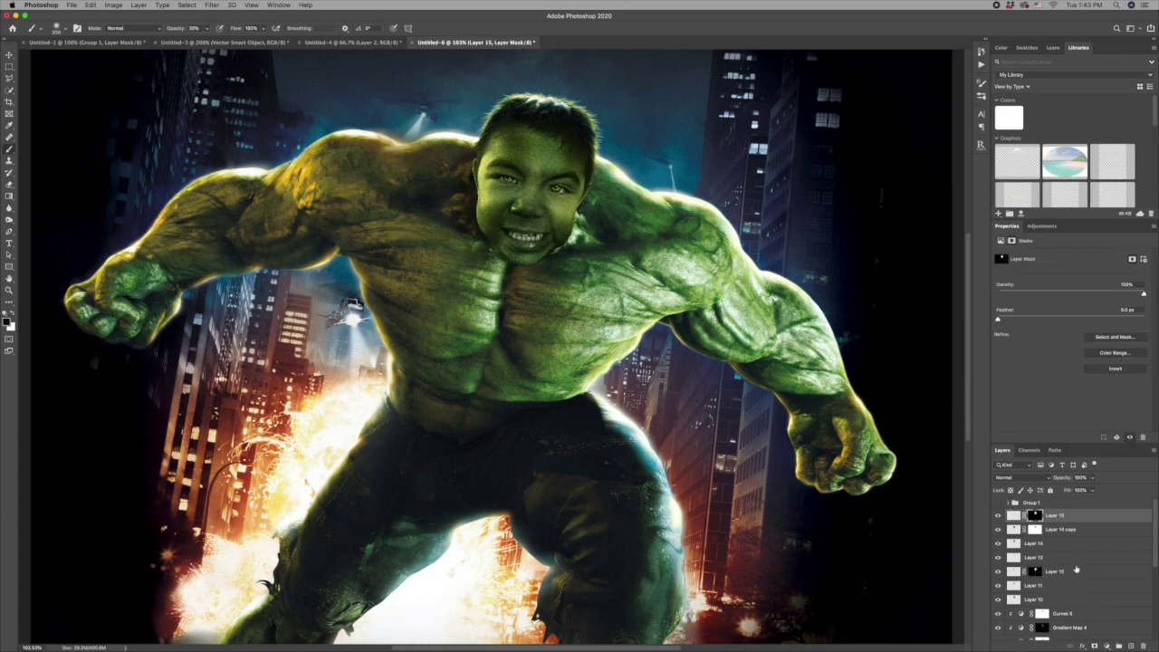
Step: Brush black shading down the left edge of the face on the new masked layer and compare with it hidden
click(1011, 515)
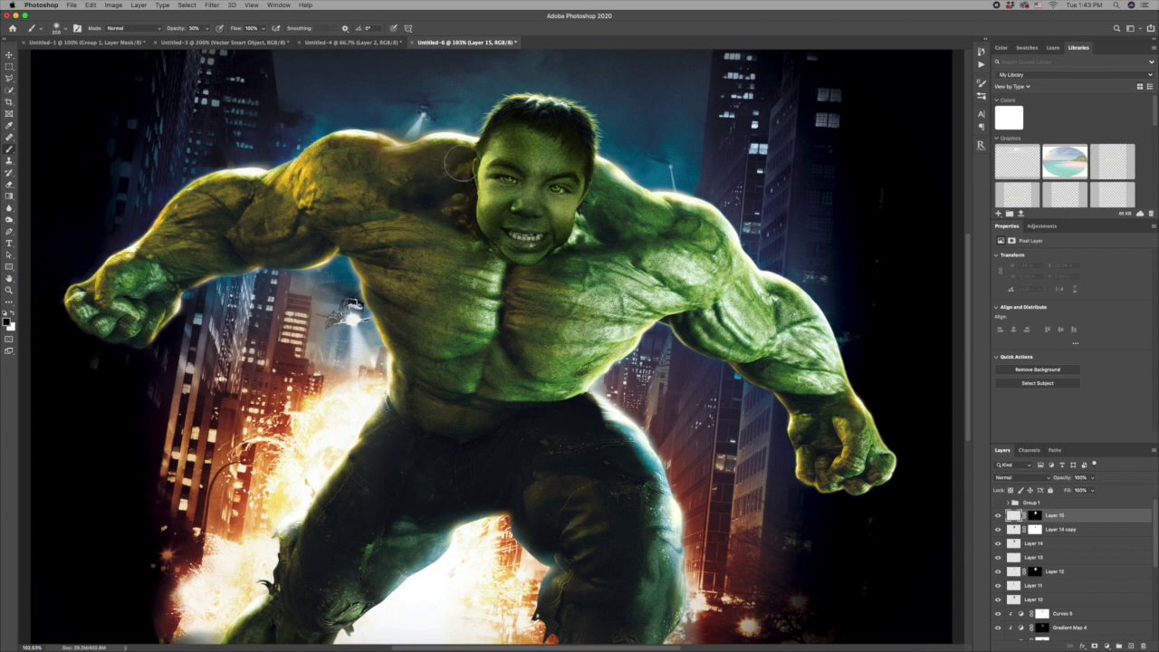
mouse_move(460, 165)
mouse_down()
mouse_move(487, 253)
mouse_move(591, 230)
mouse_move(605, 189)
mouse_move(472, 233)
mouse_up()
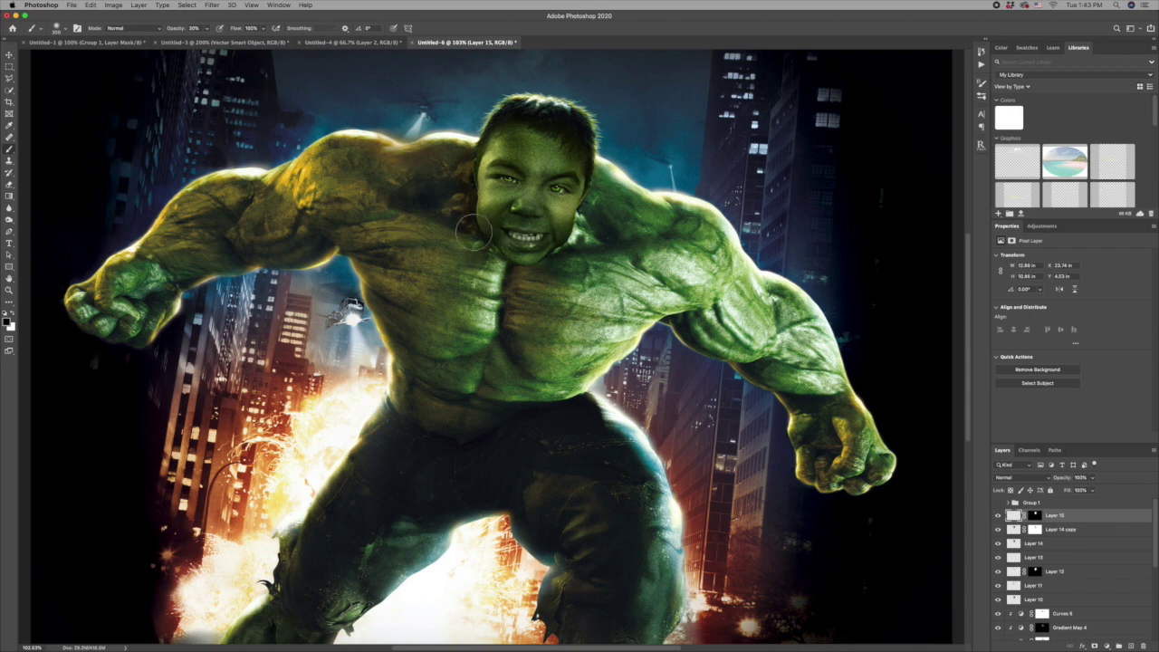
click(998, 515)
click(998, 515)
Step: Add a new Soft Light layer, brush white highlights across the left side of the face, and mask the layer to the face
click(1130, 647)
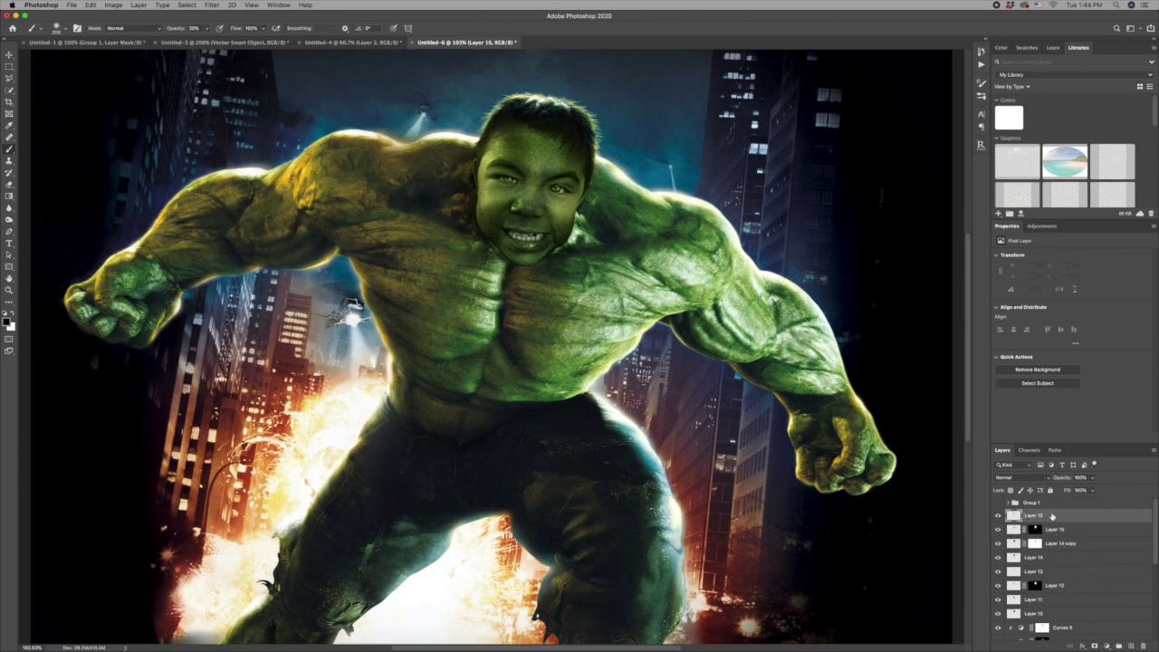
click(1030, 478)
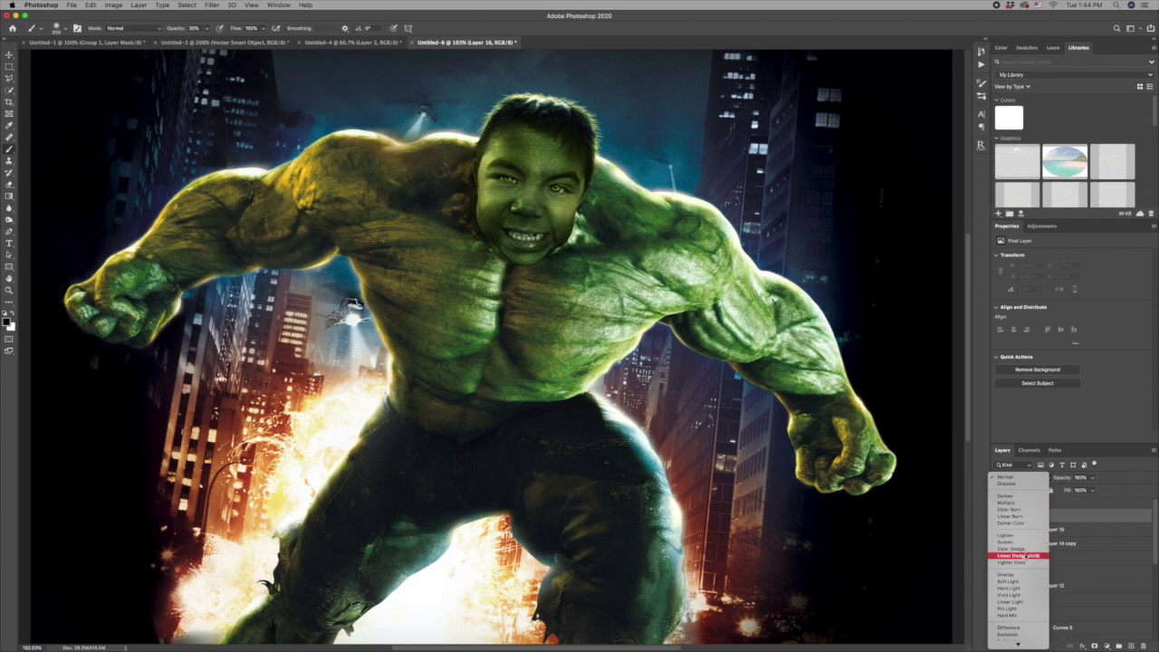
click(1014, 580)
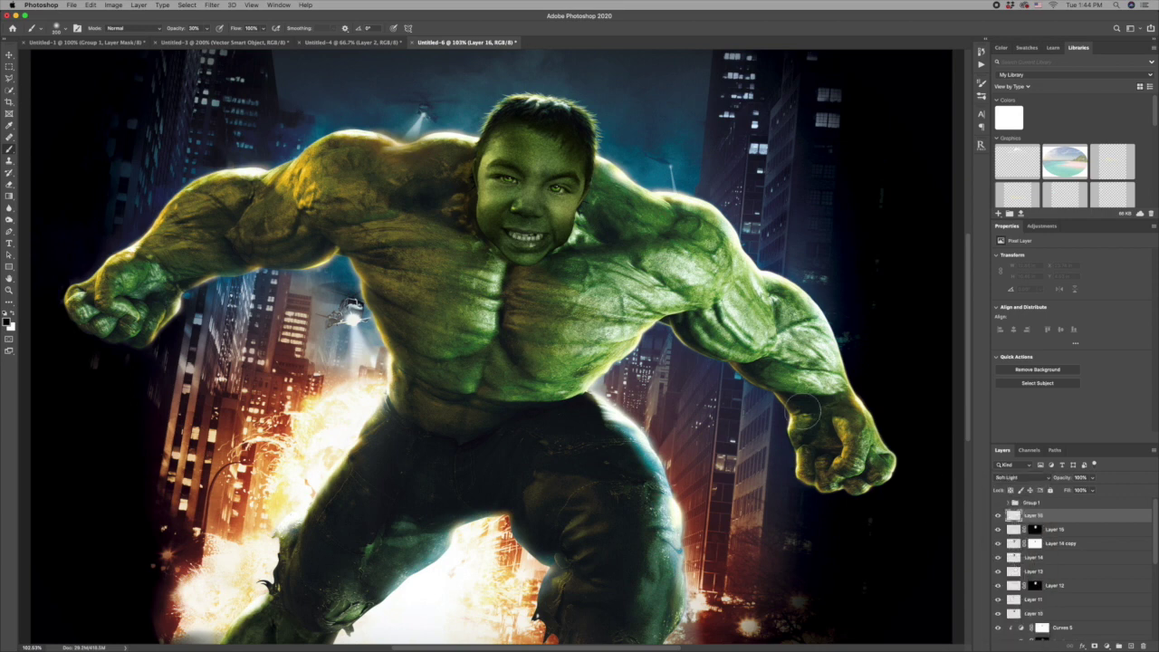
key(x)
mouse_move(525, 172)
mouse_down()
mouse_move(570, 192)
mouse_move(475, 186)
mouse_up()
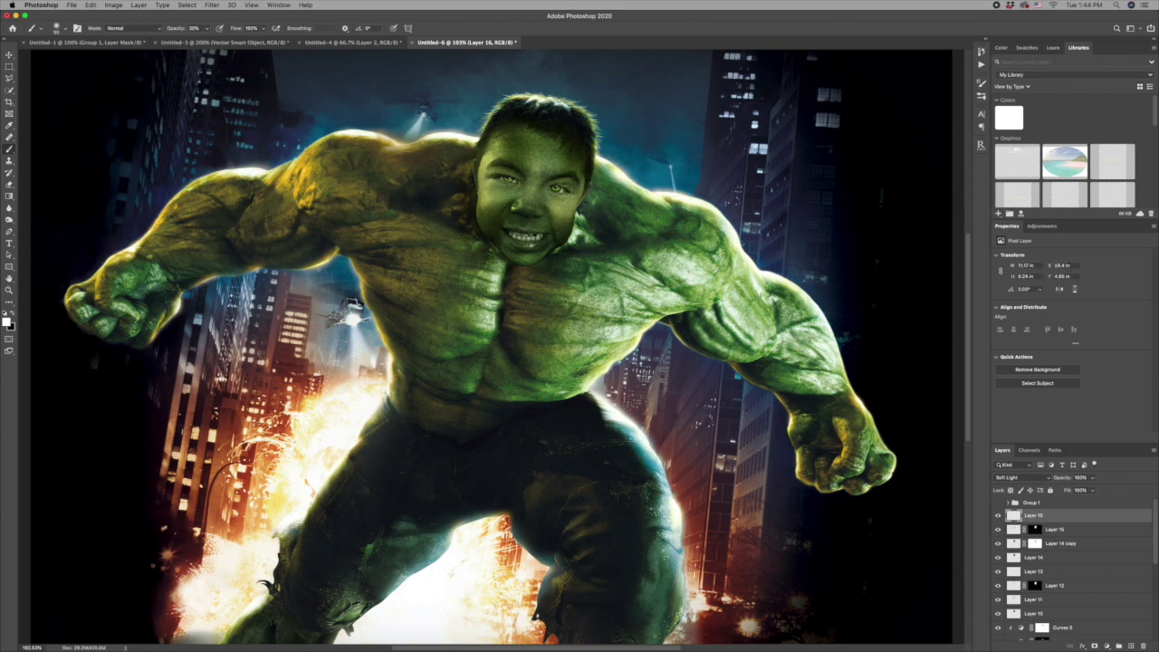
super+click(1034, 530)
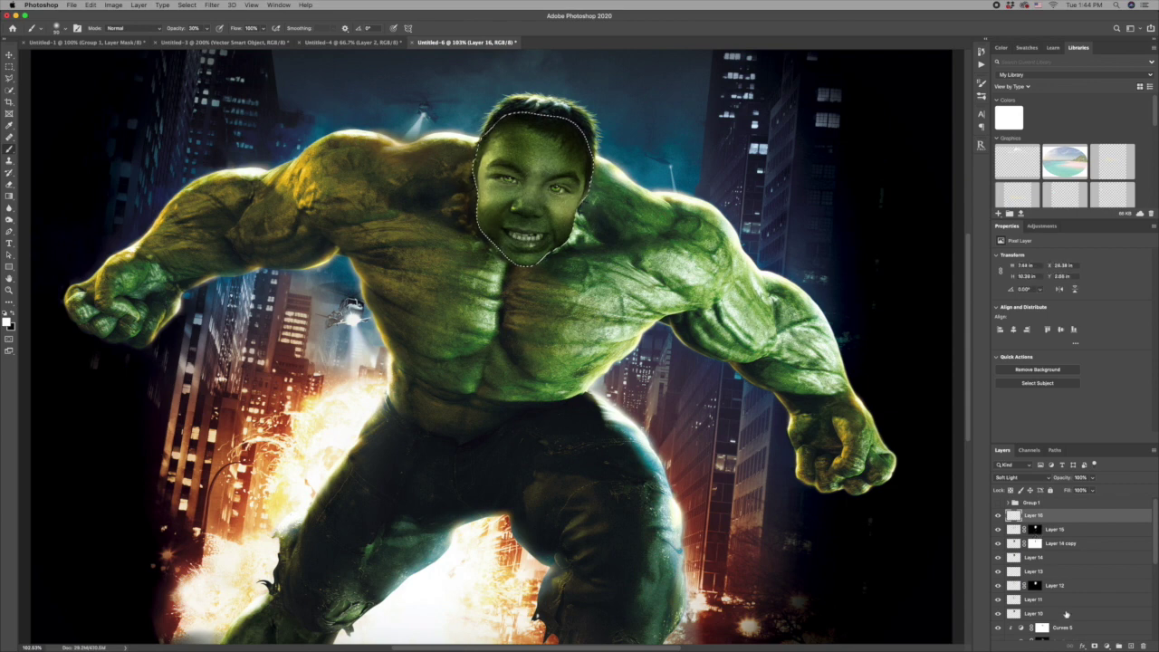
click(1094, 645)
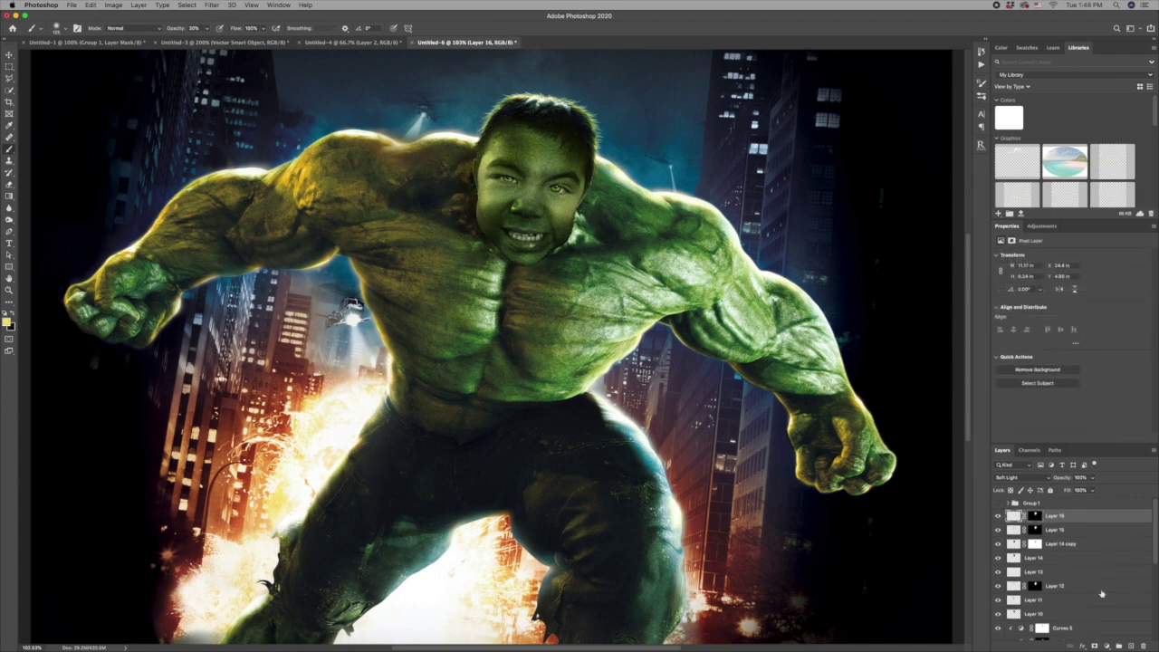
Step: Load the face selection from the Soft Light layer's mask and paste a merged copy of the face as a new layer
super+click(1034, 515)
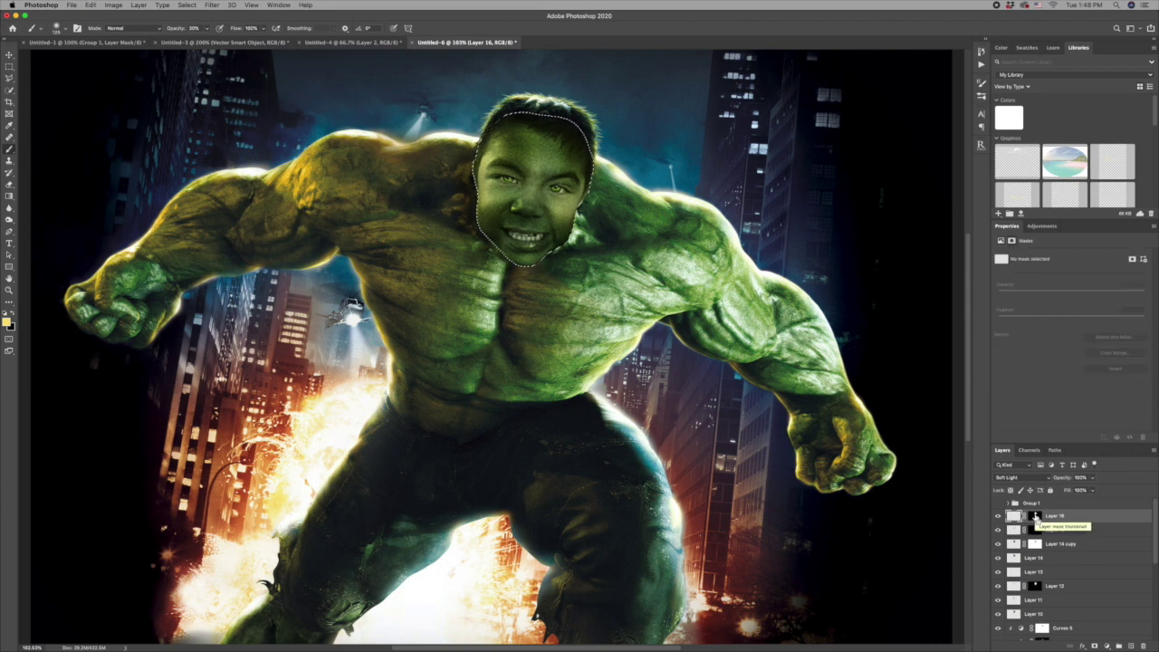
key(super+c)
key(super+v)
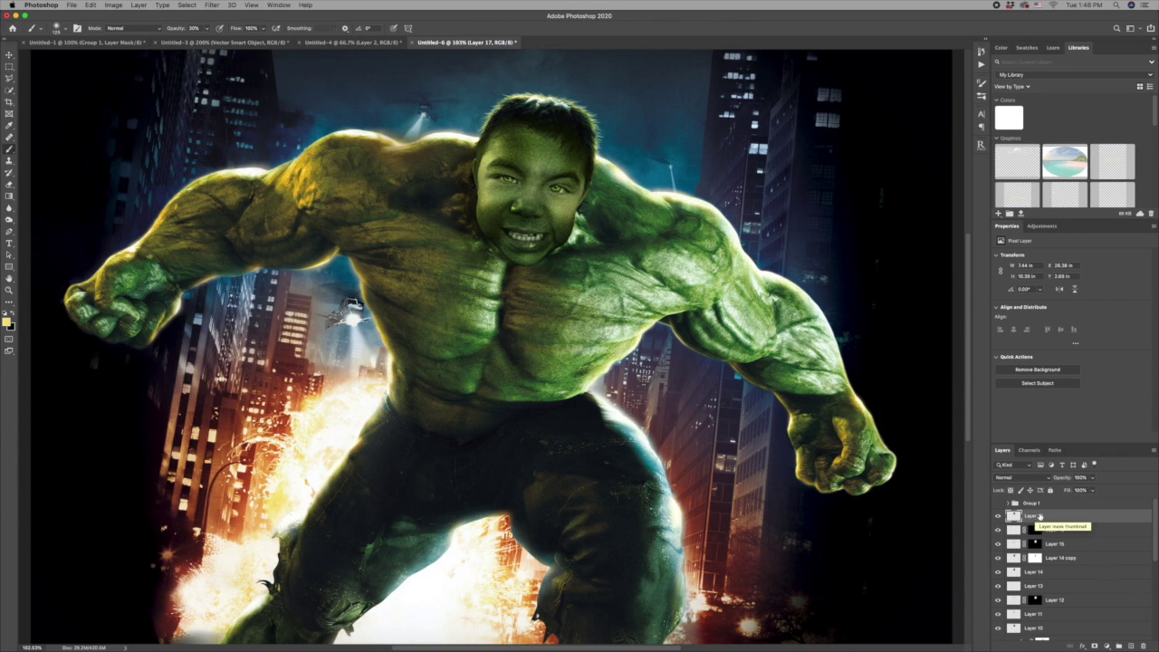
Step: Add a Brightness/Contrast adjustment clipped to the new merged face, set brightness to 41 and contrast to -7, and select its mask
click(1108, 646)
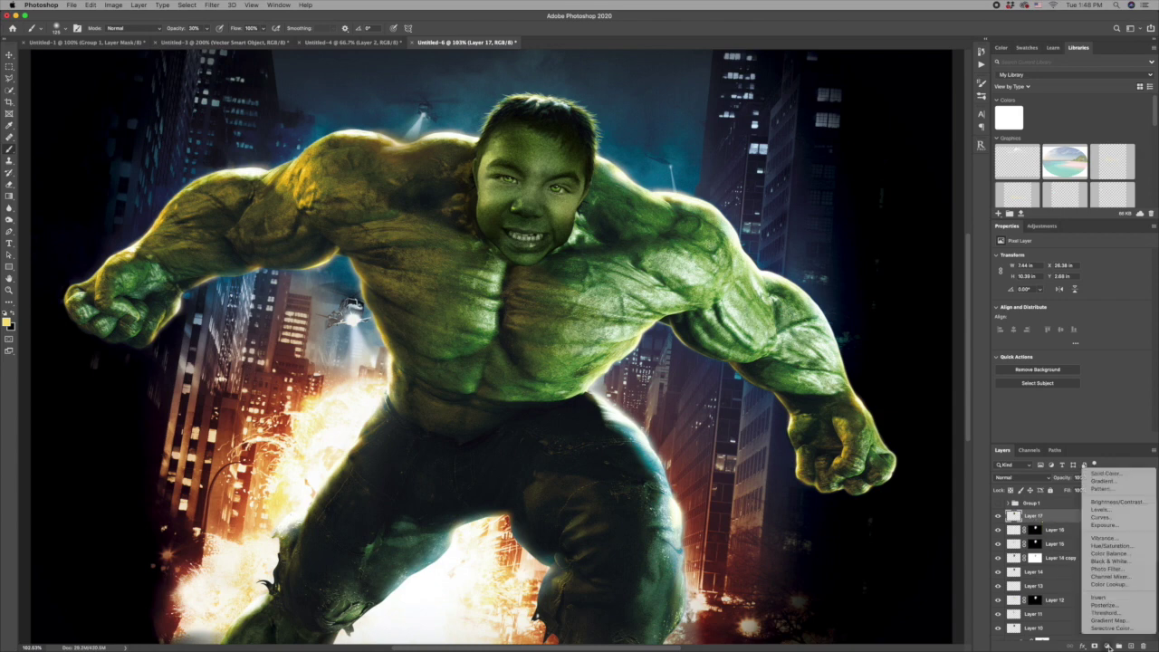
click(1115, 503)
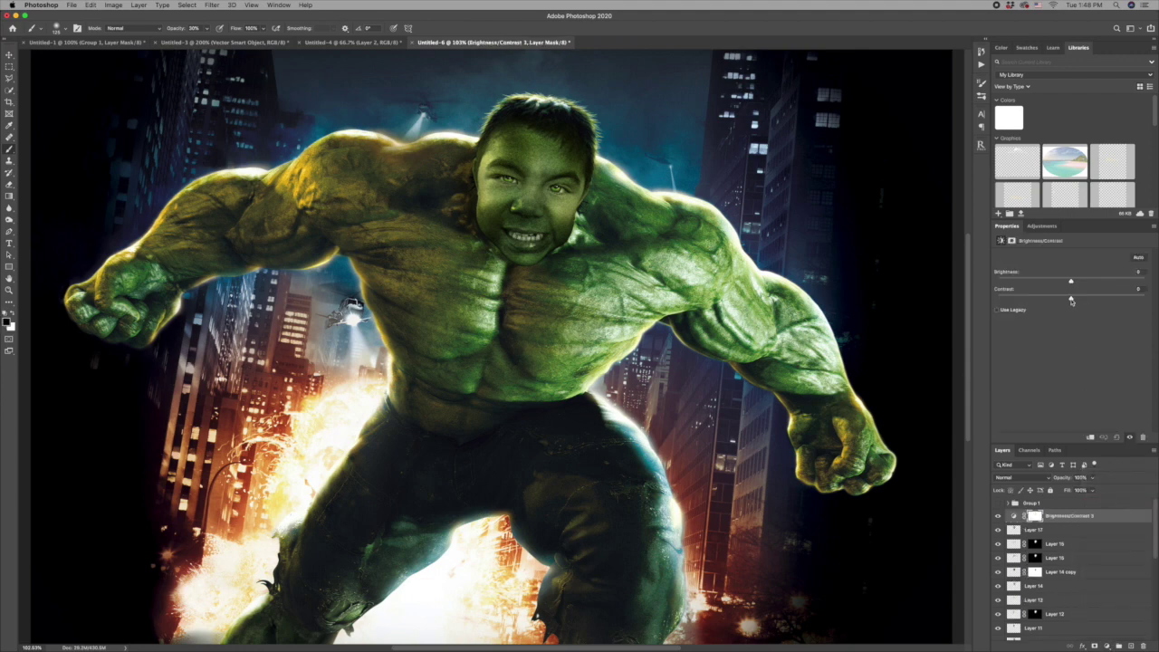
drag(1071, 299, 1069, 301)
click(1089, 437)
drag(1072, 282, 1084, 282)
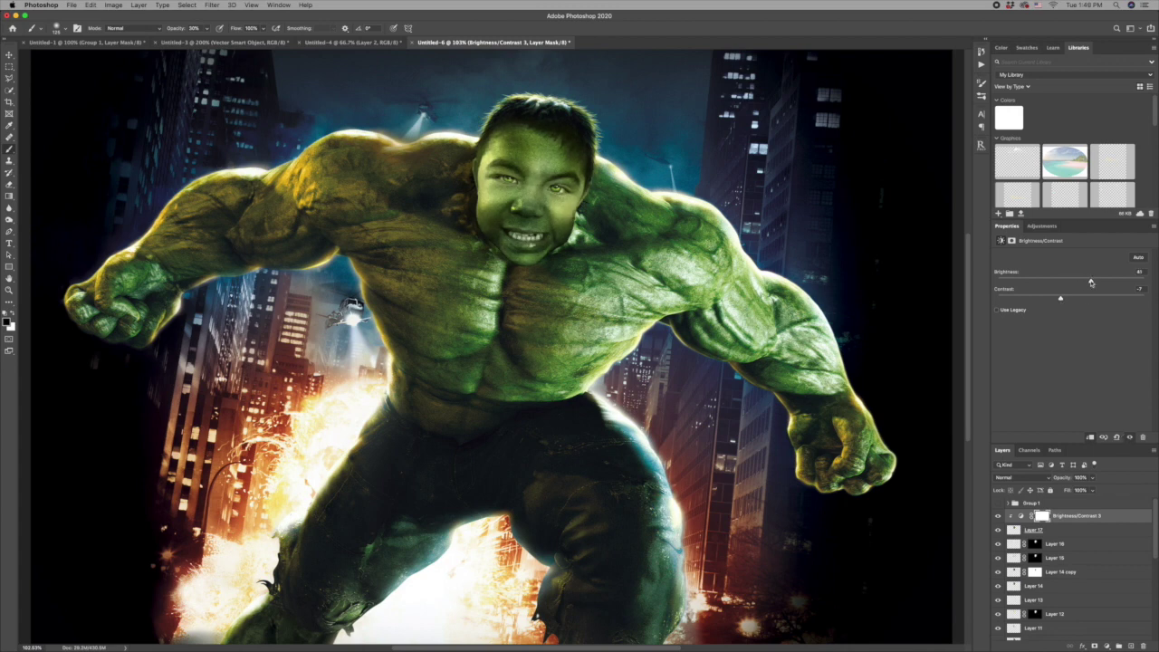
click(1039, 516)
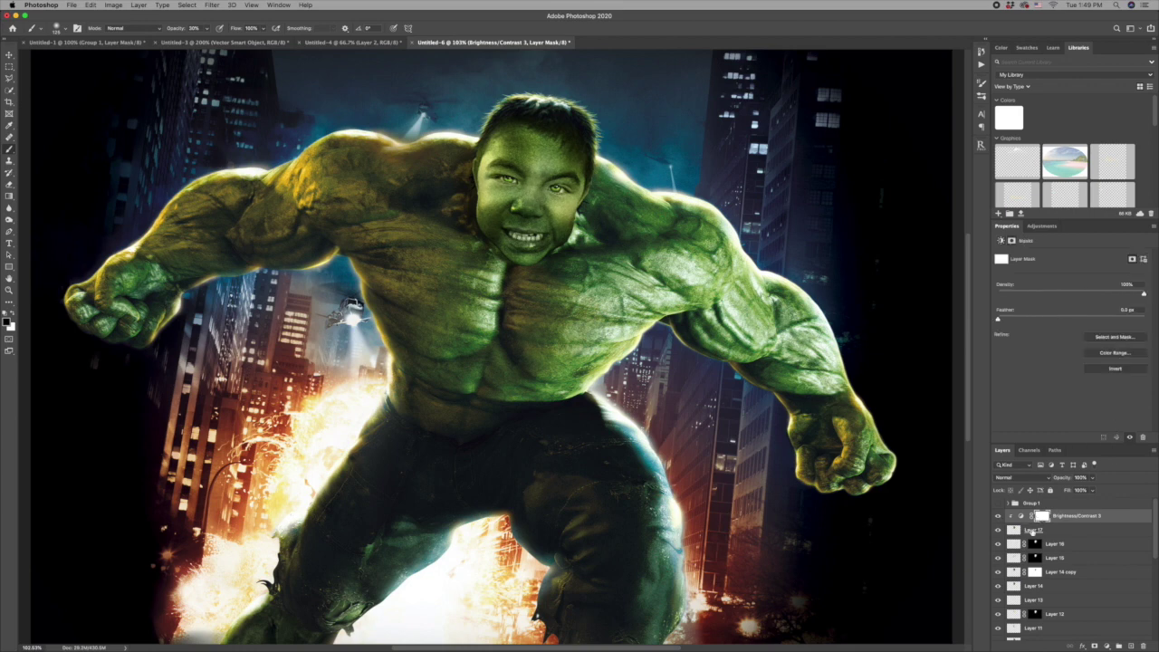
Step: Add a new Soft Light layer above the brightness adjustment and mask it to the face using an existing face mask
click(1130, 646)
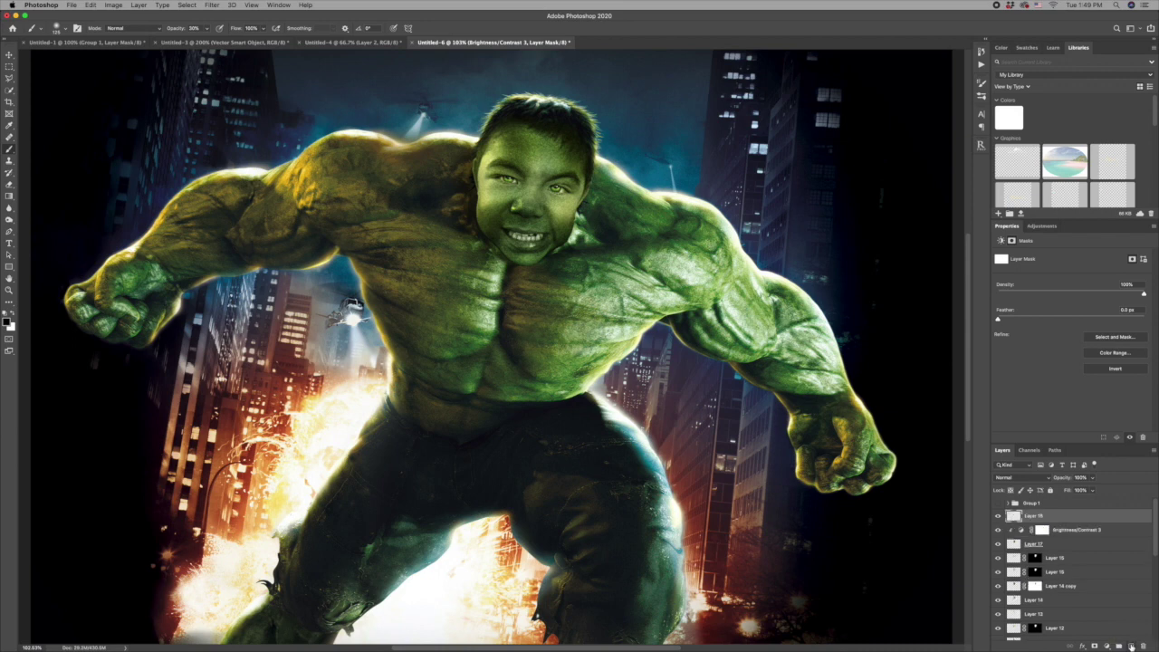
click(1029, 479)
click(1030, 542)
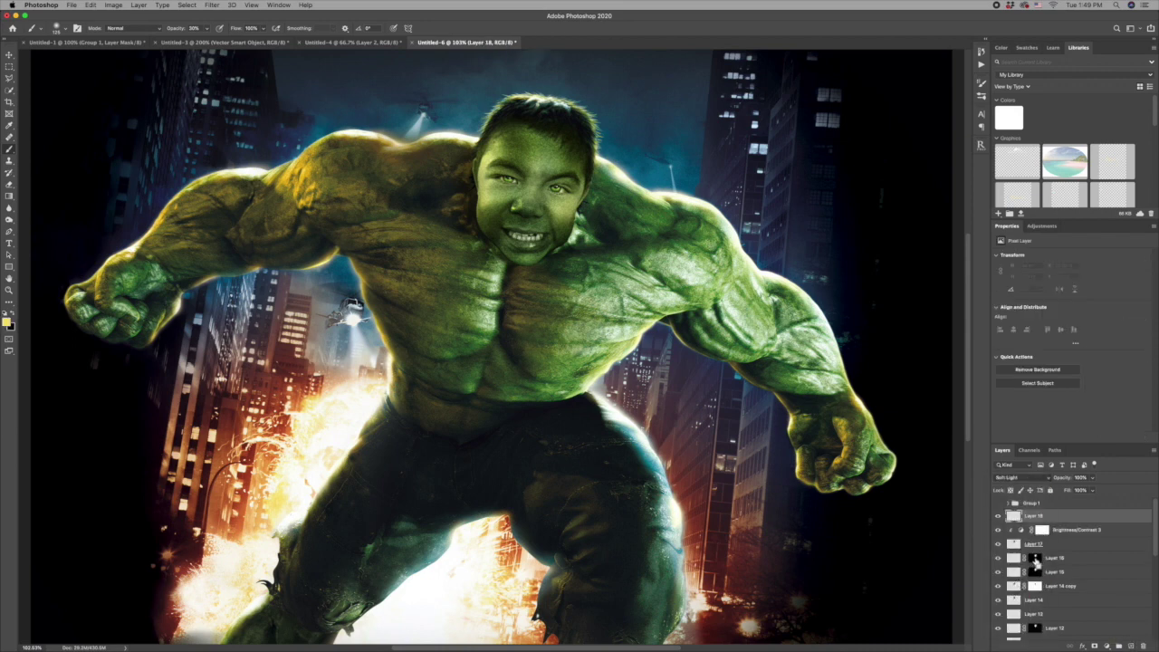
super+click(1035, 562)
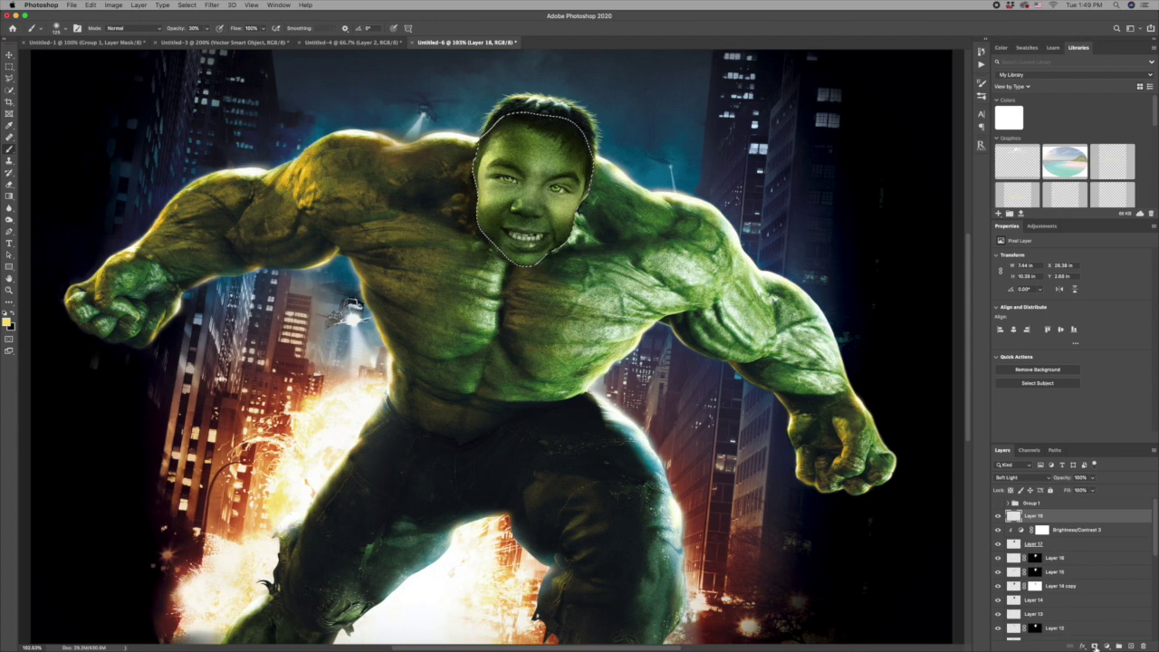
click(1094, 645)
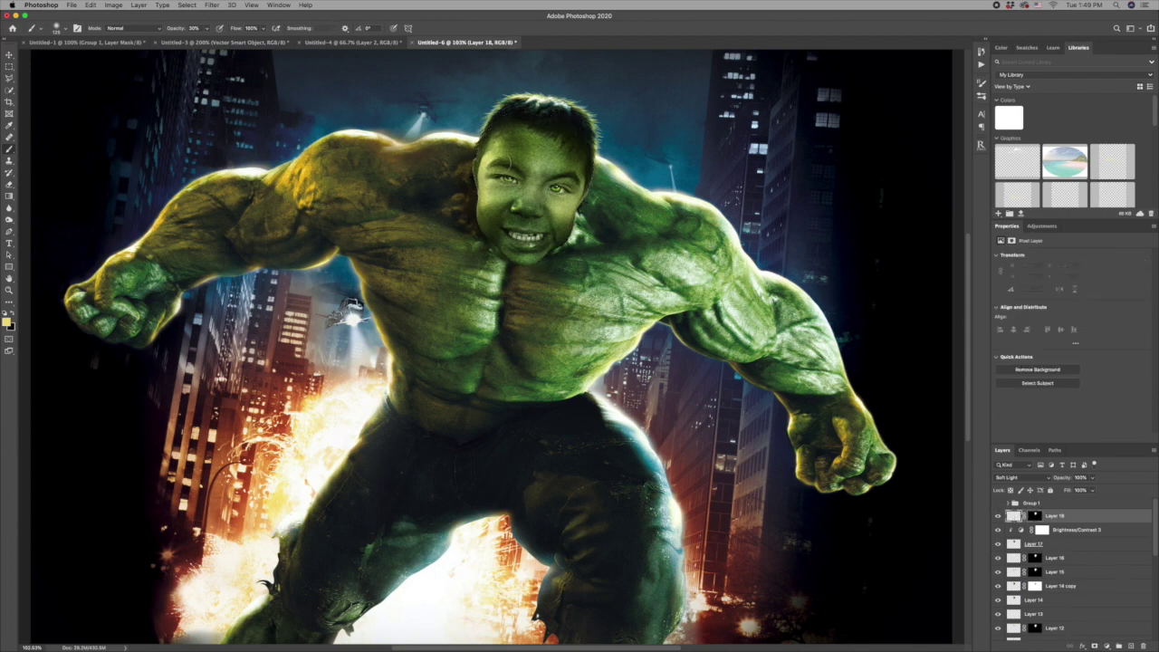
Step: Sample the golden yellow from the Hulk's shoulder and brush it down the left edge of the face
key(i)
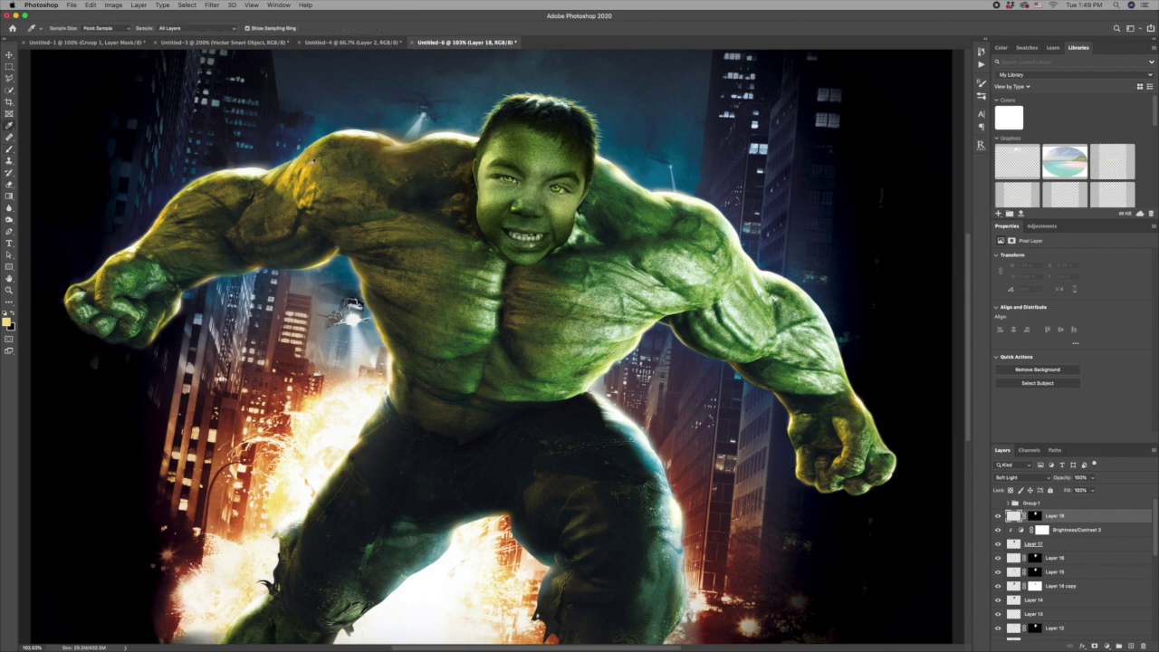
mouse_move(302, 163)
mouse_down()
mouse_move(299, 181)
mouse_move(308, 161)
mouse_move(295, 163)
mouse_up()
key(b)
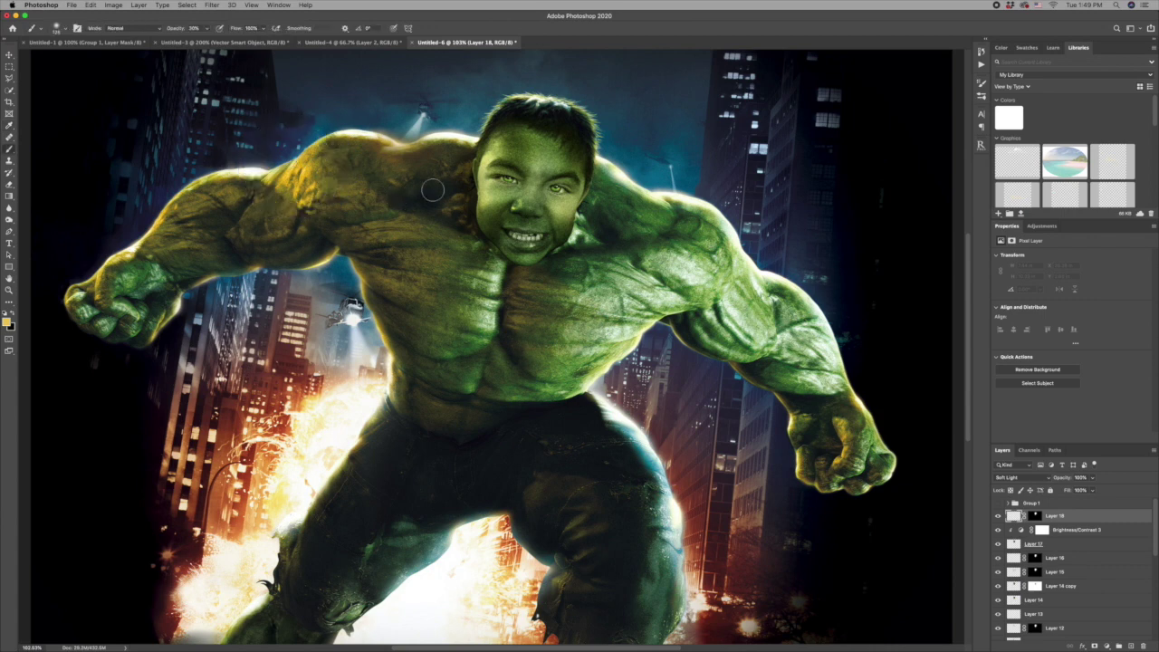
mouse_move(483, 144)
mouse_down()
mouse_move(468, 163)
mouse_move(486, 227)
mouse_up()
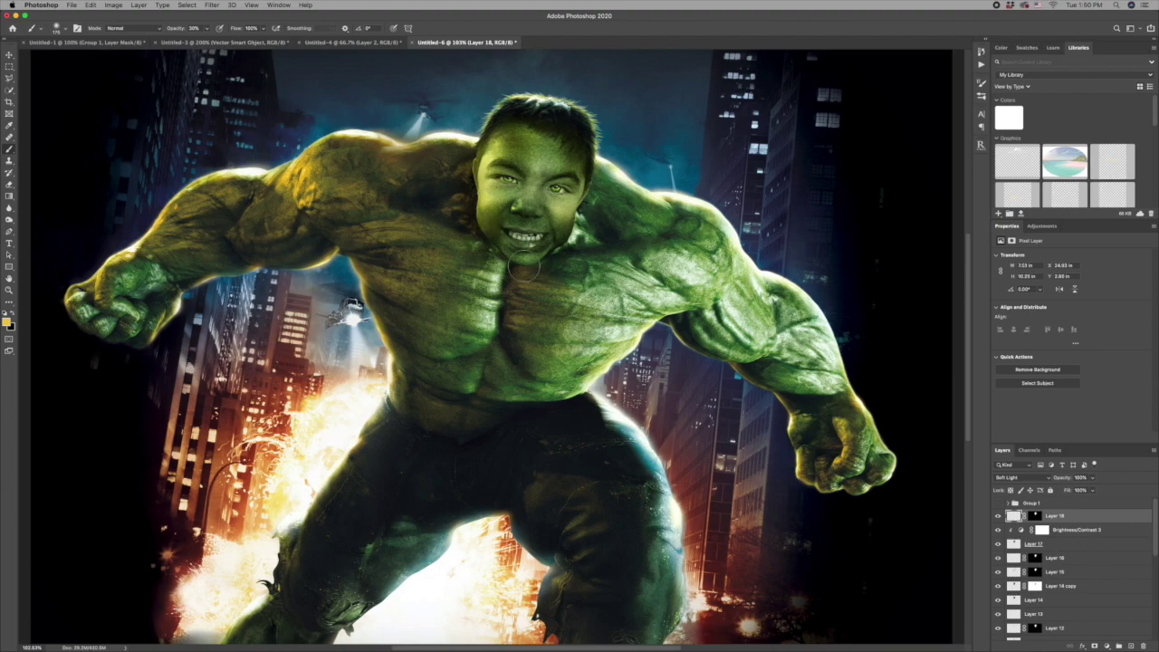